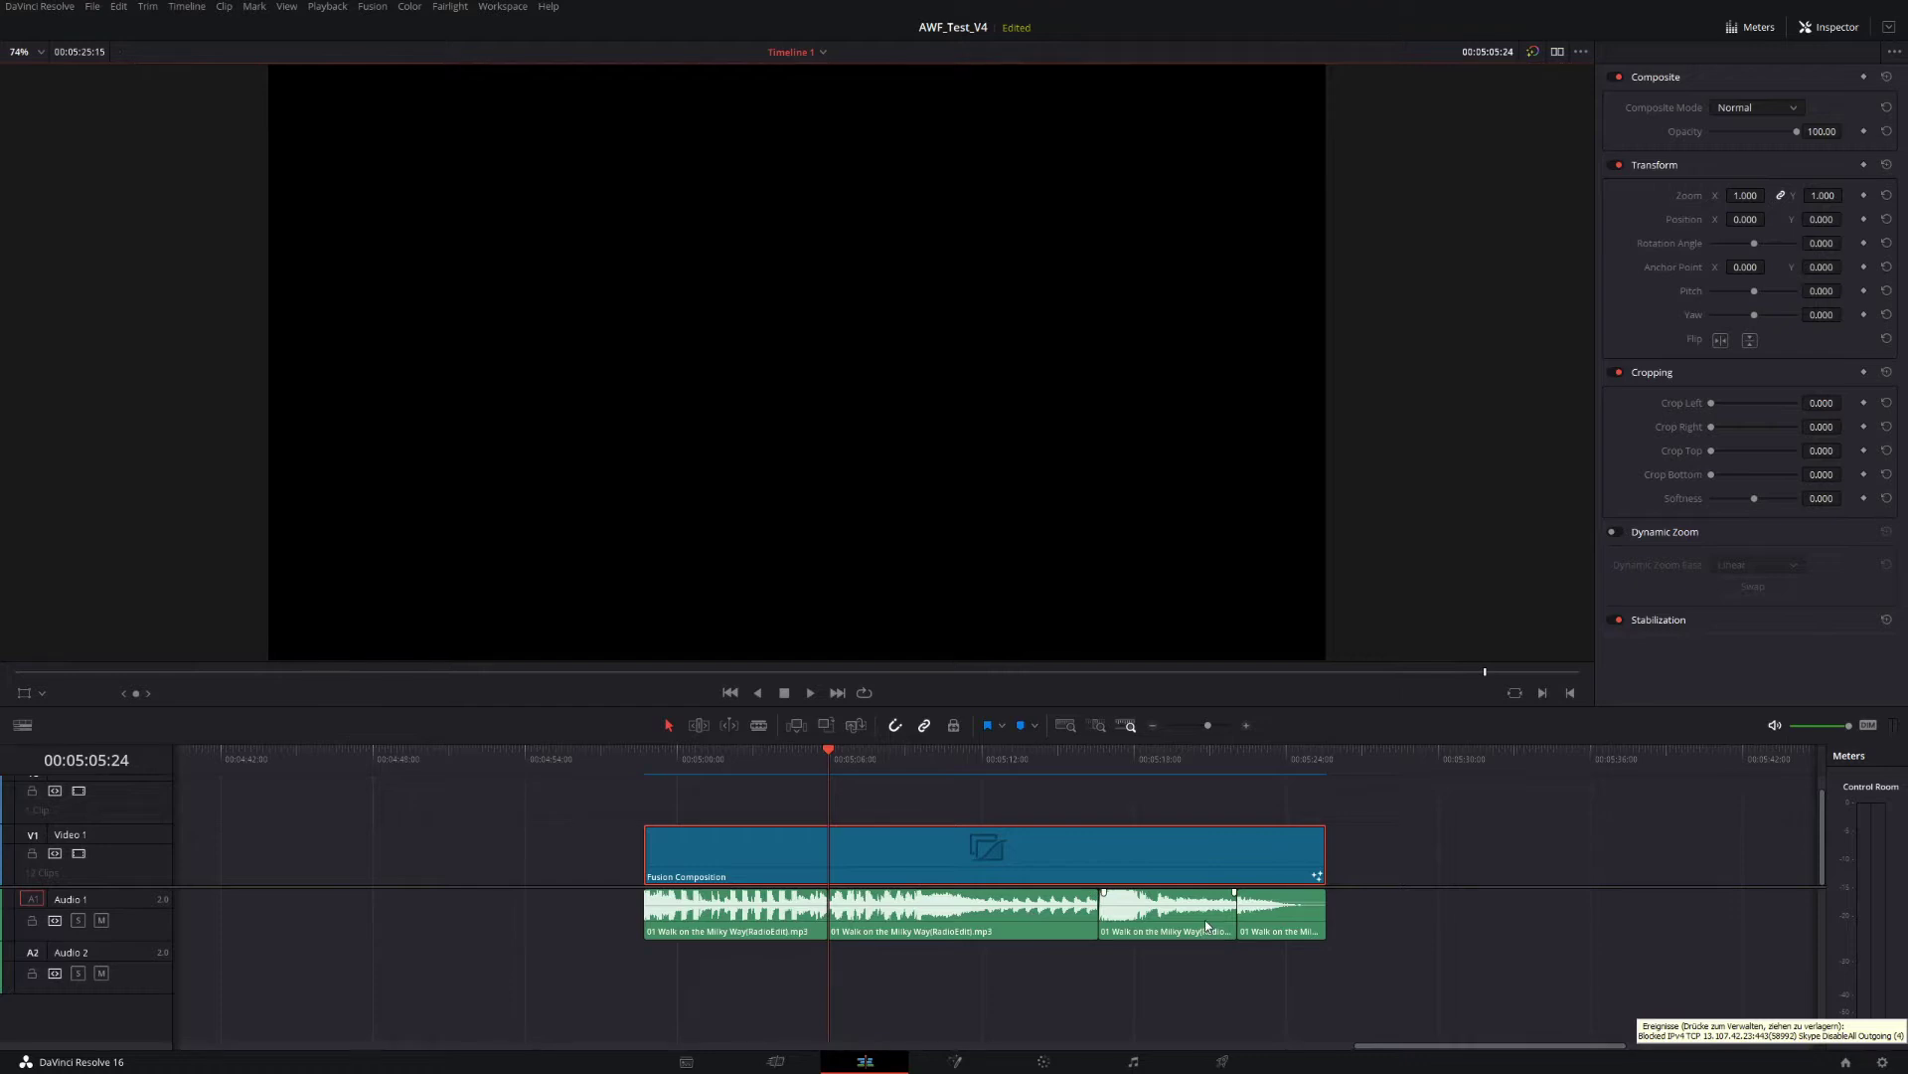
# On the Fusion page, add an AudioWaveform node before MediaOut1 and delete Merge1.
pyautogui.click(854, 764)
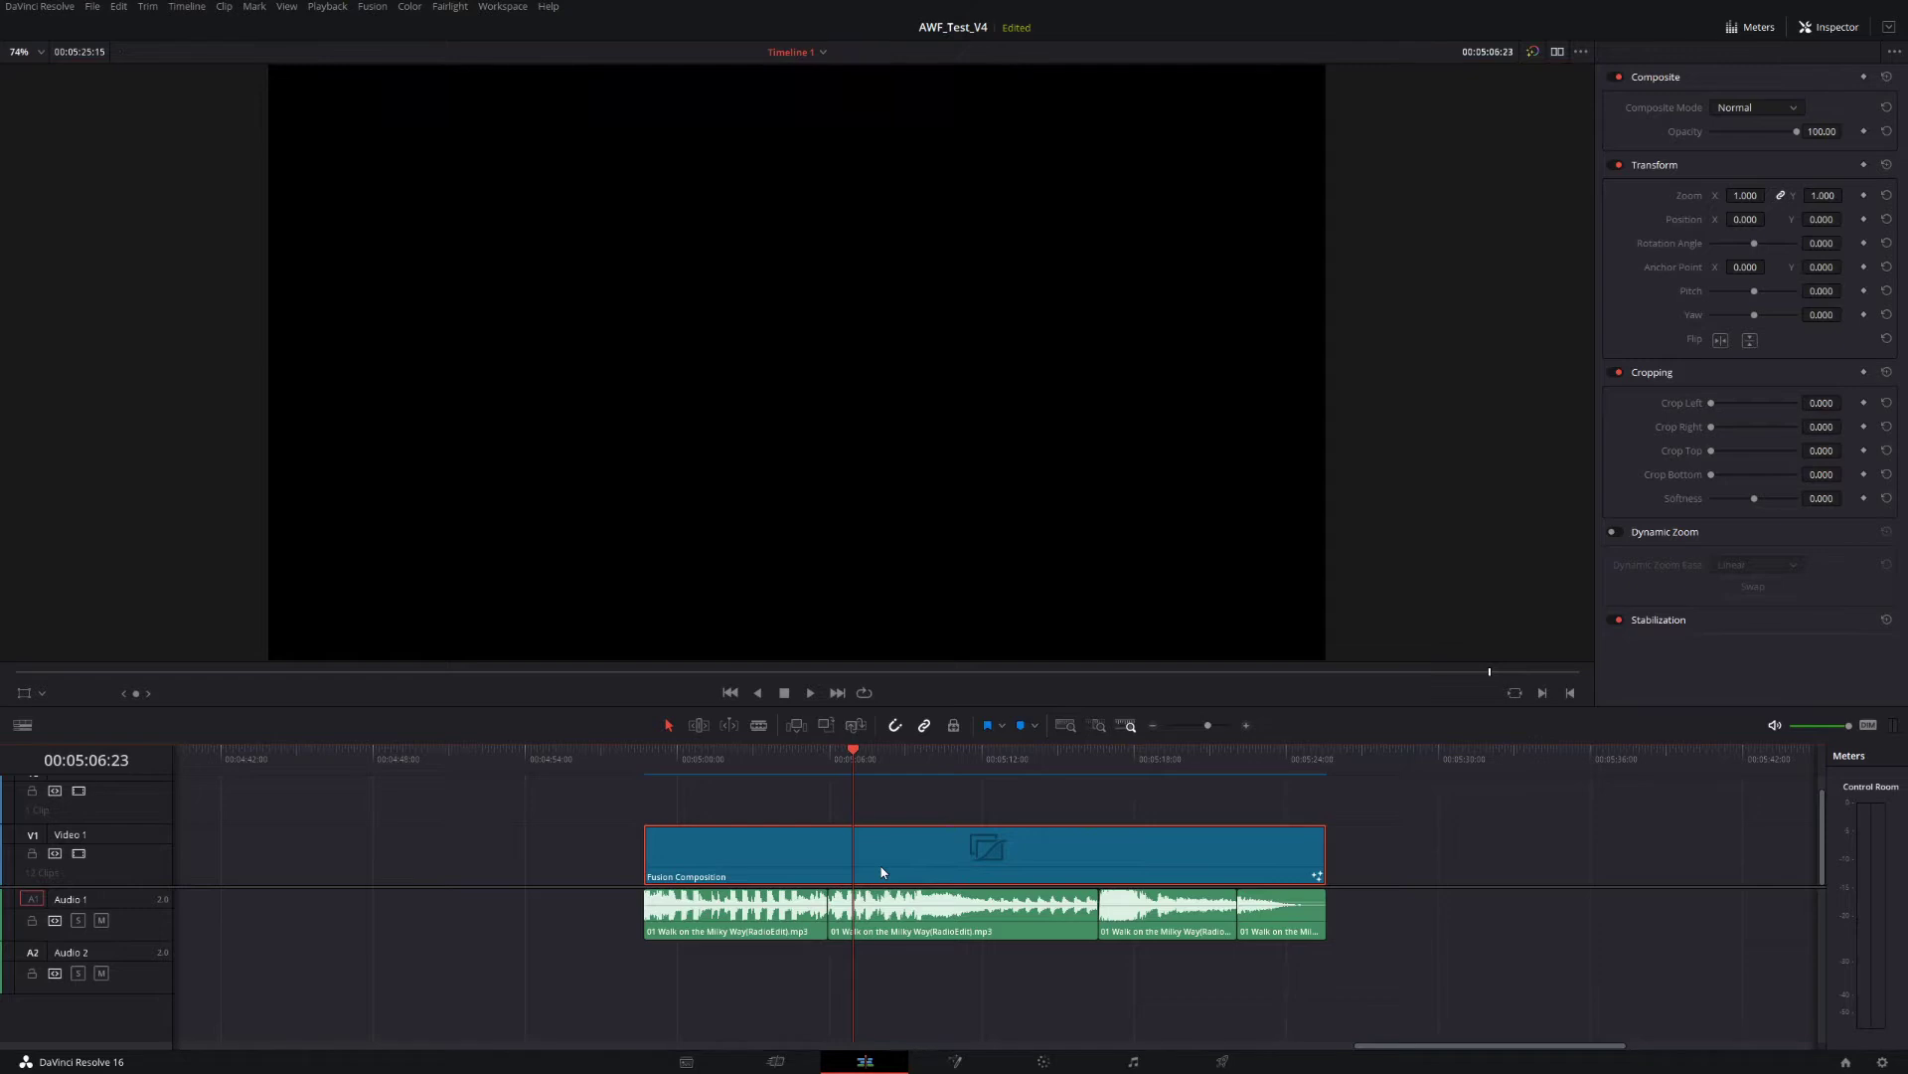
pyautogui.hotkey('shift', '5')
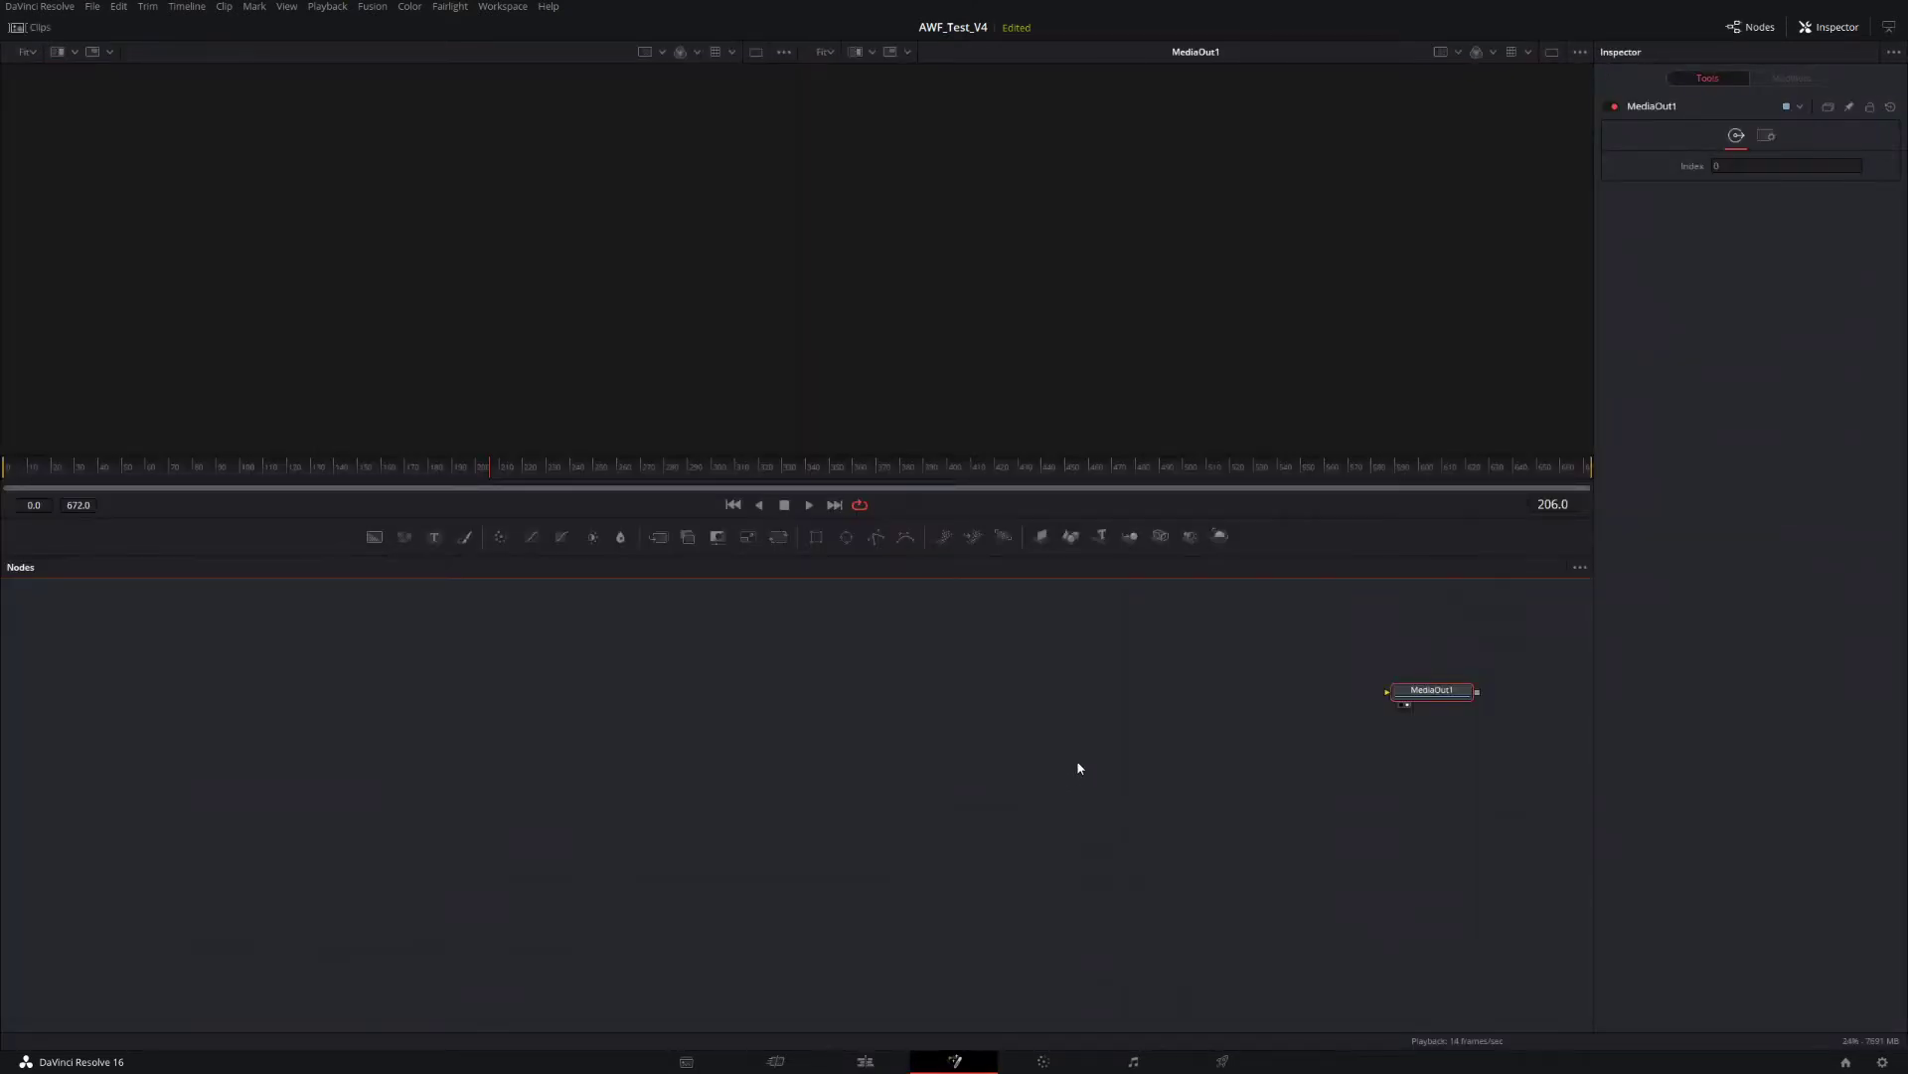
pyautogui.hotkey('shift', 'space')
pyautogui.write('aww')
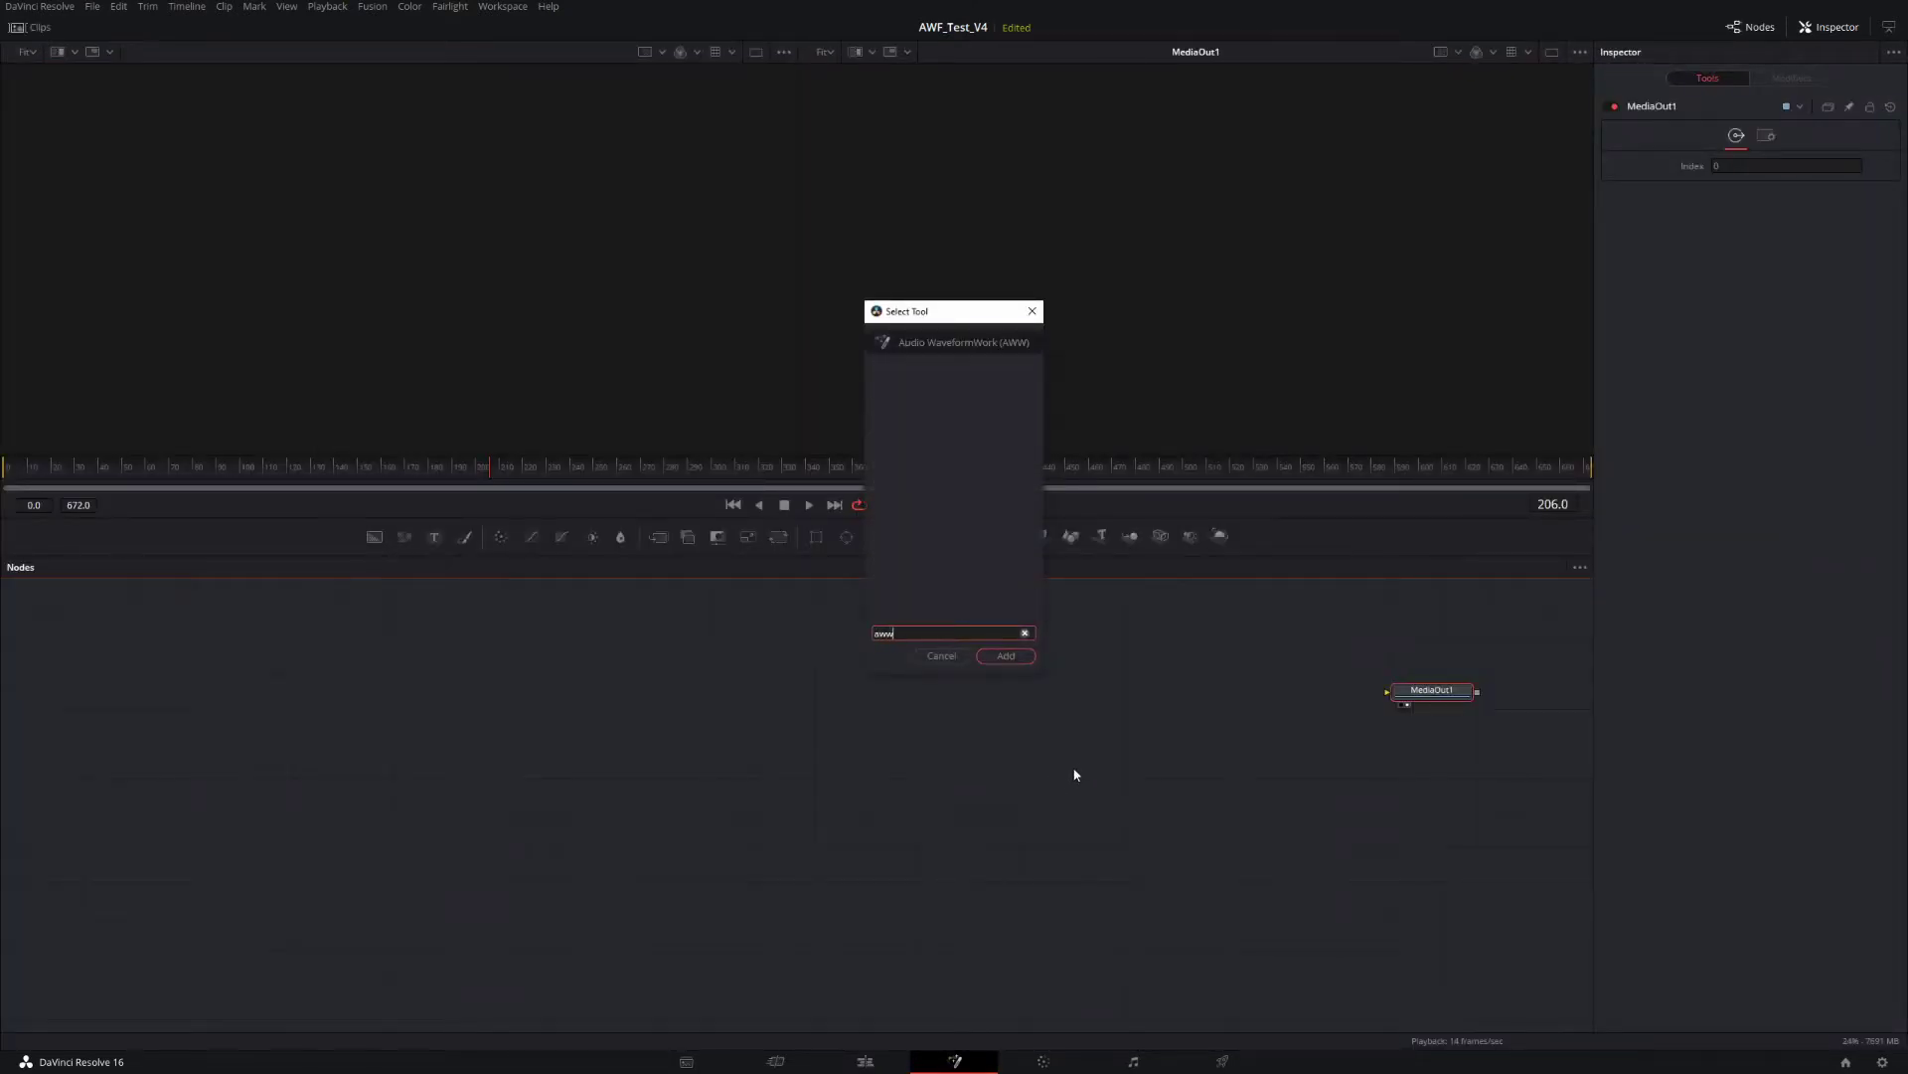
pyautogui.click(1007, 657)
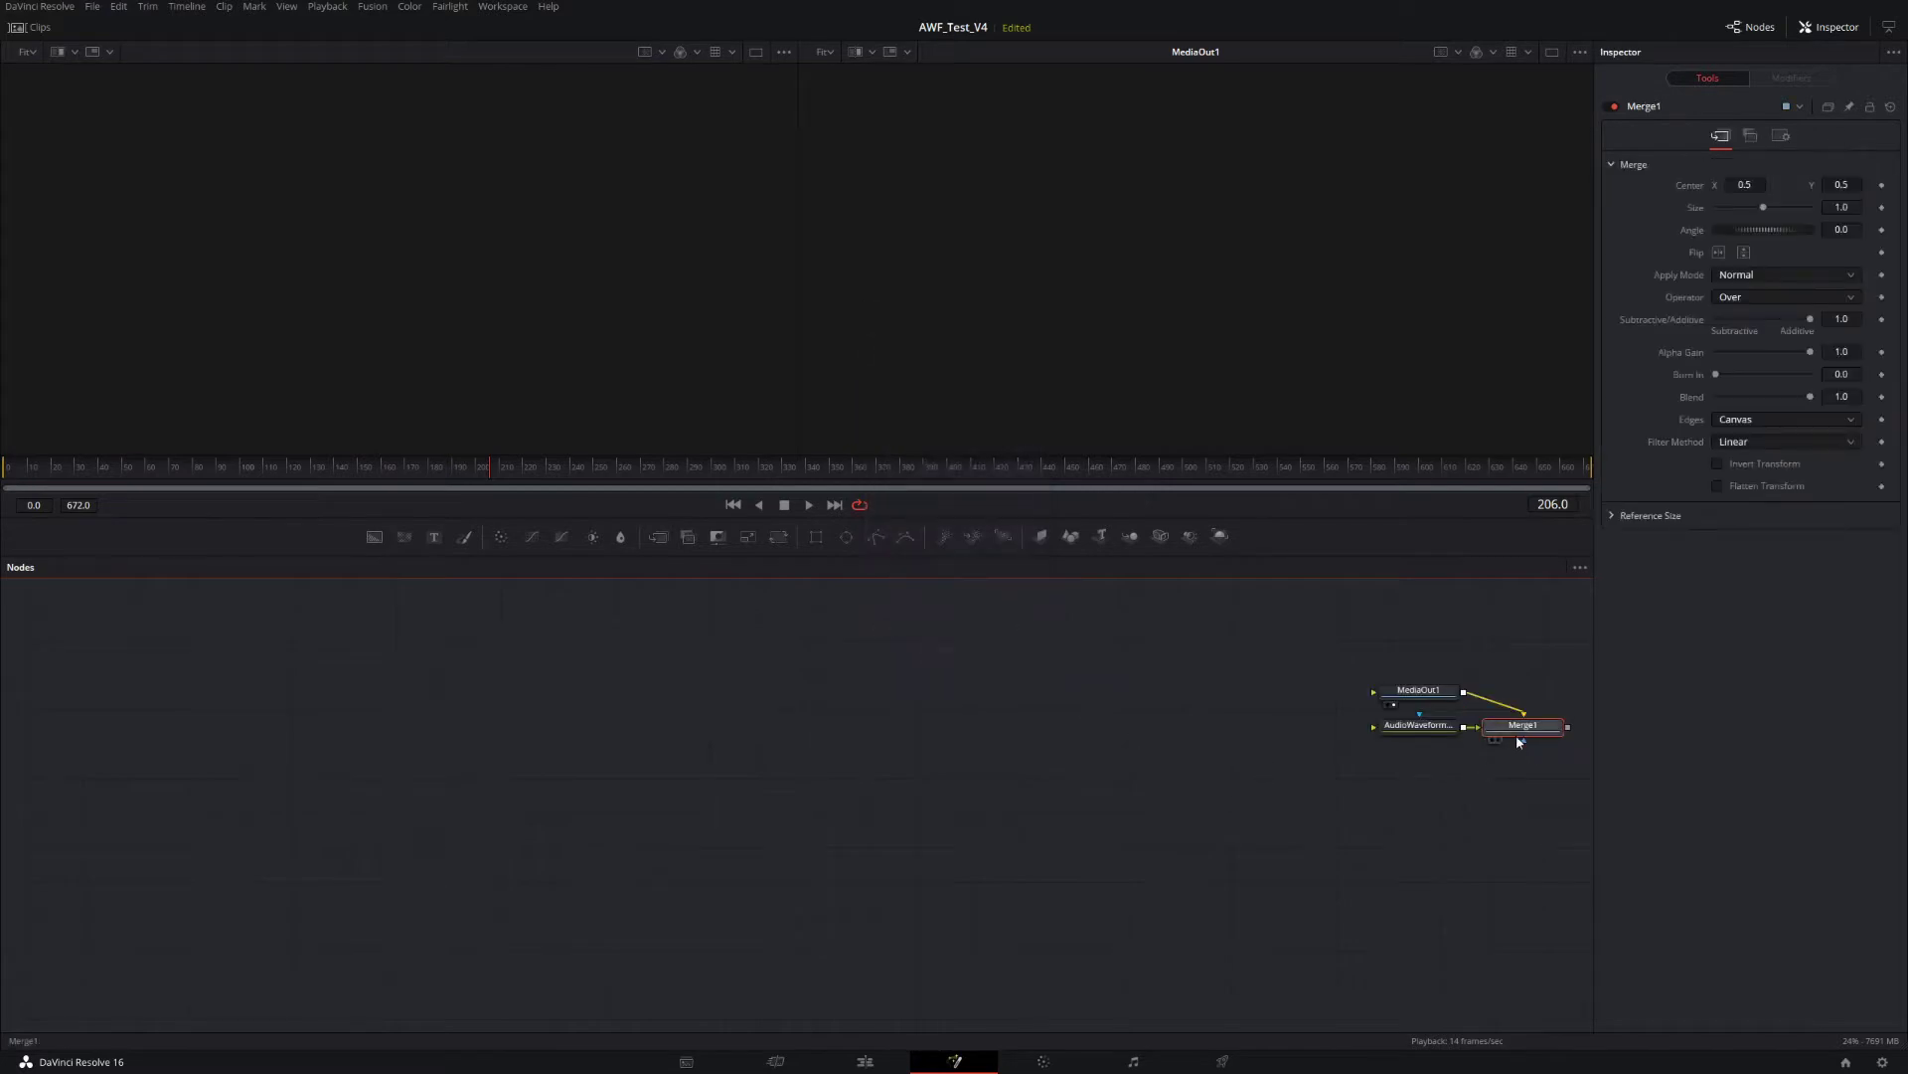
pyautogui.moveTo(1431, 726)
pyautogui.mouseDown()
pyautogui.moveTo(1240, 691)
pyautogui.moveTo(1373, 691)
pyautogui.mouseUp()
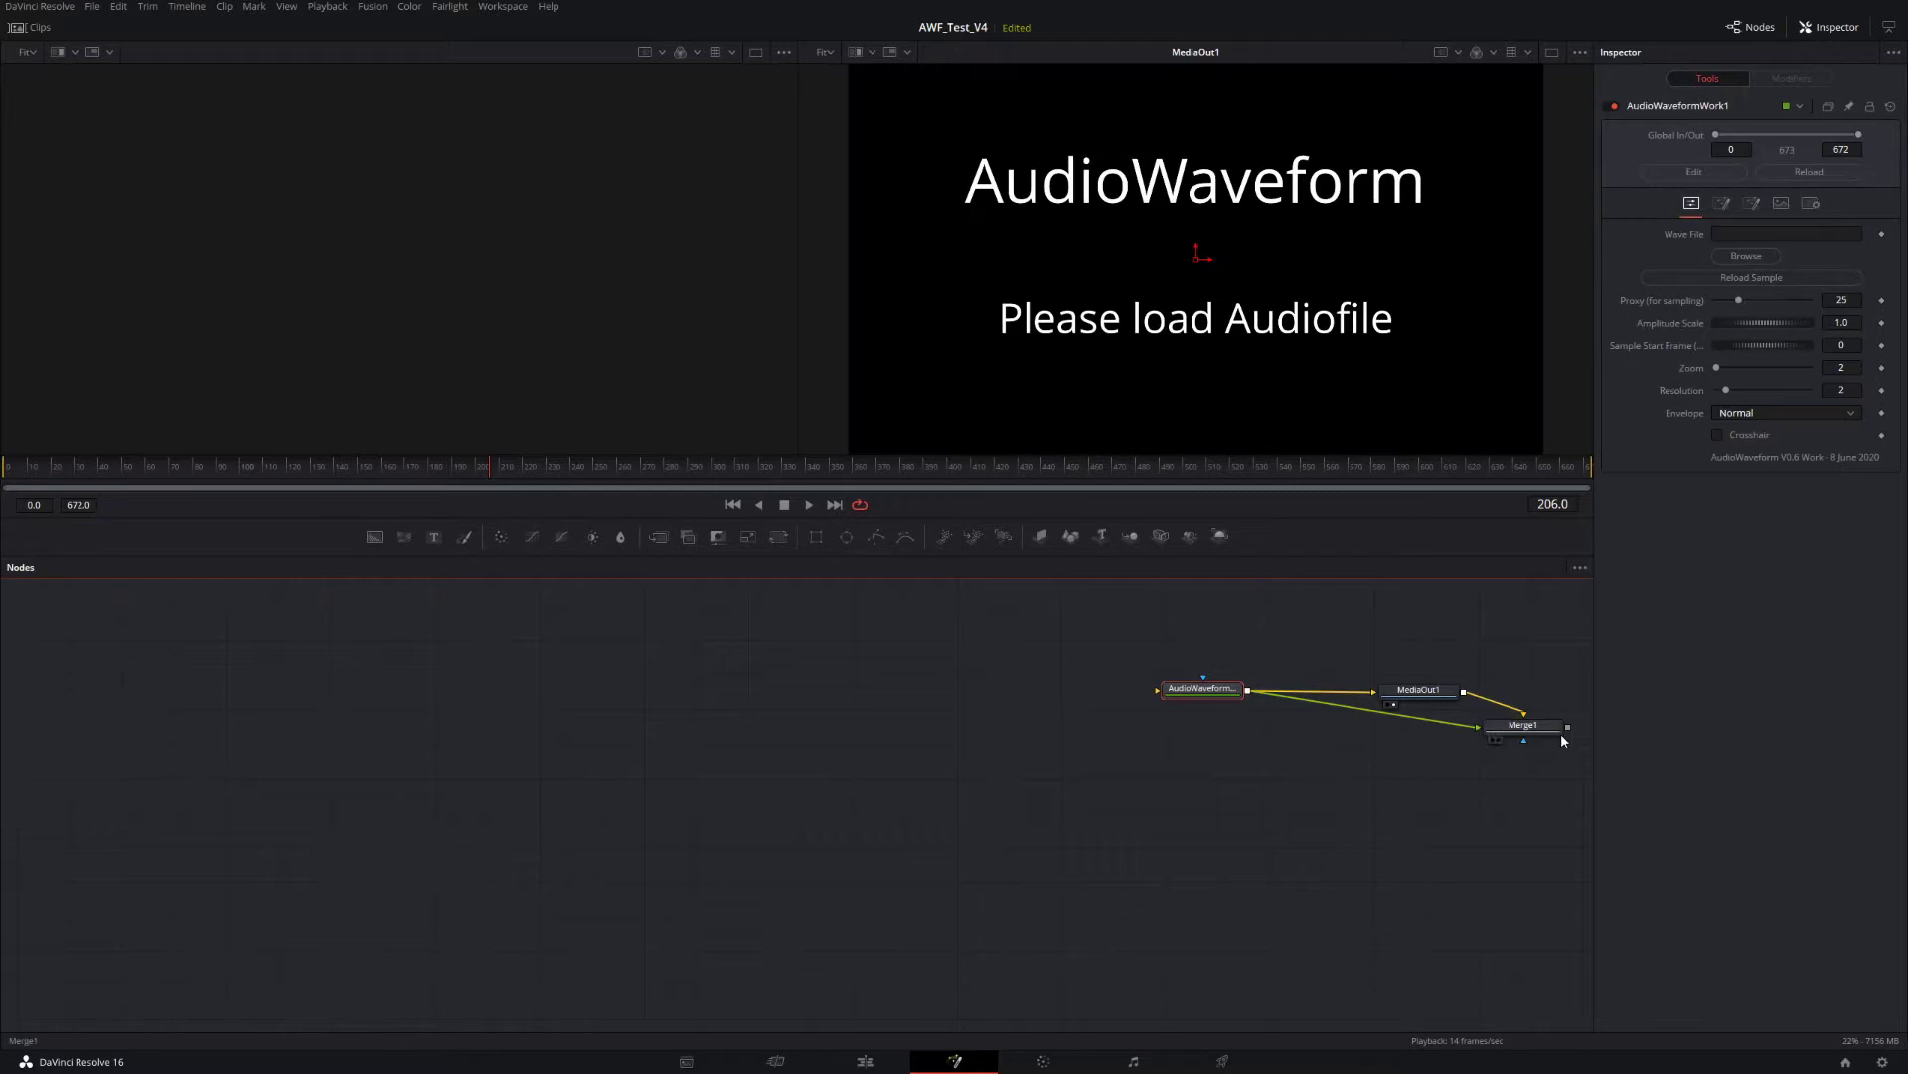
pyautogui.click(1521, 726)
pyautogui.press('Delete')
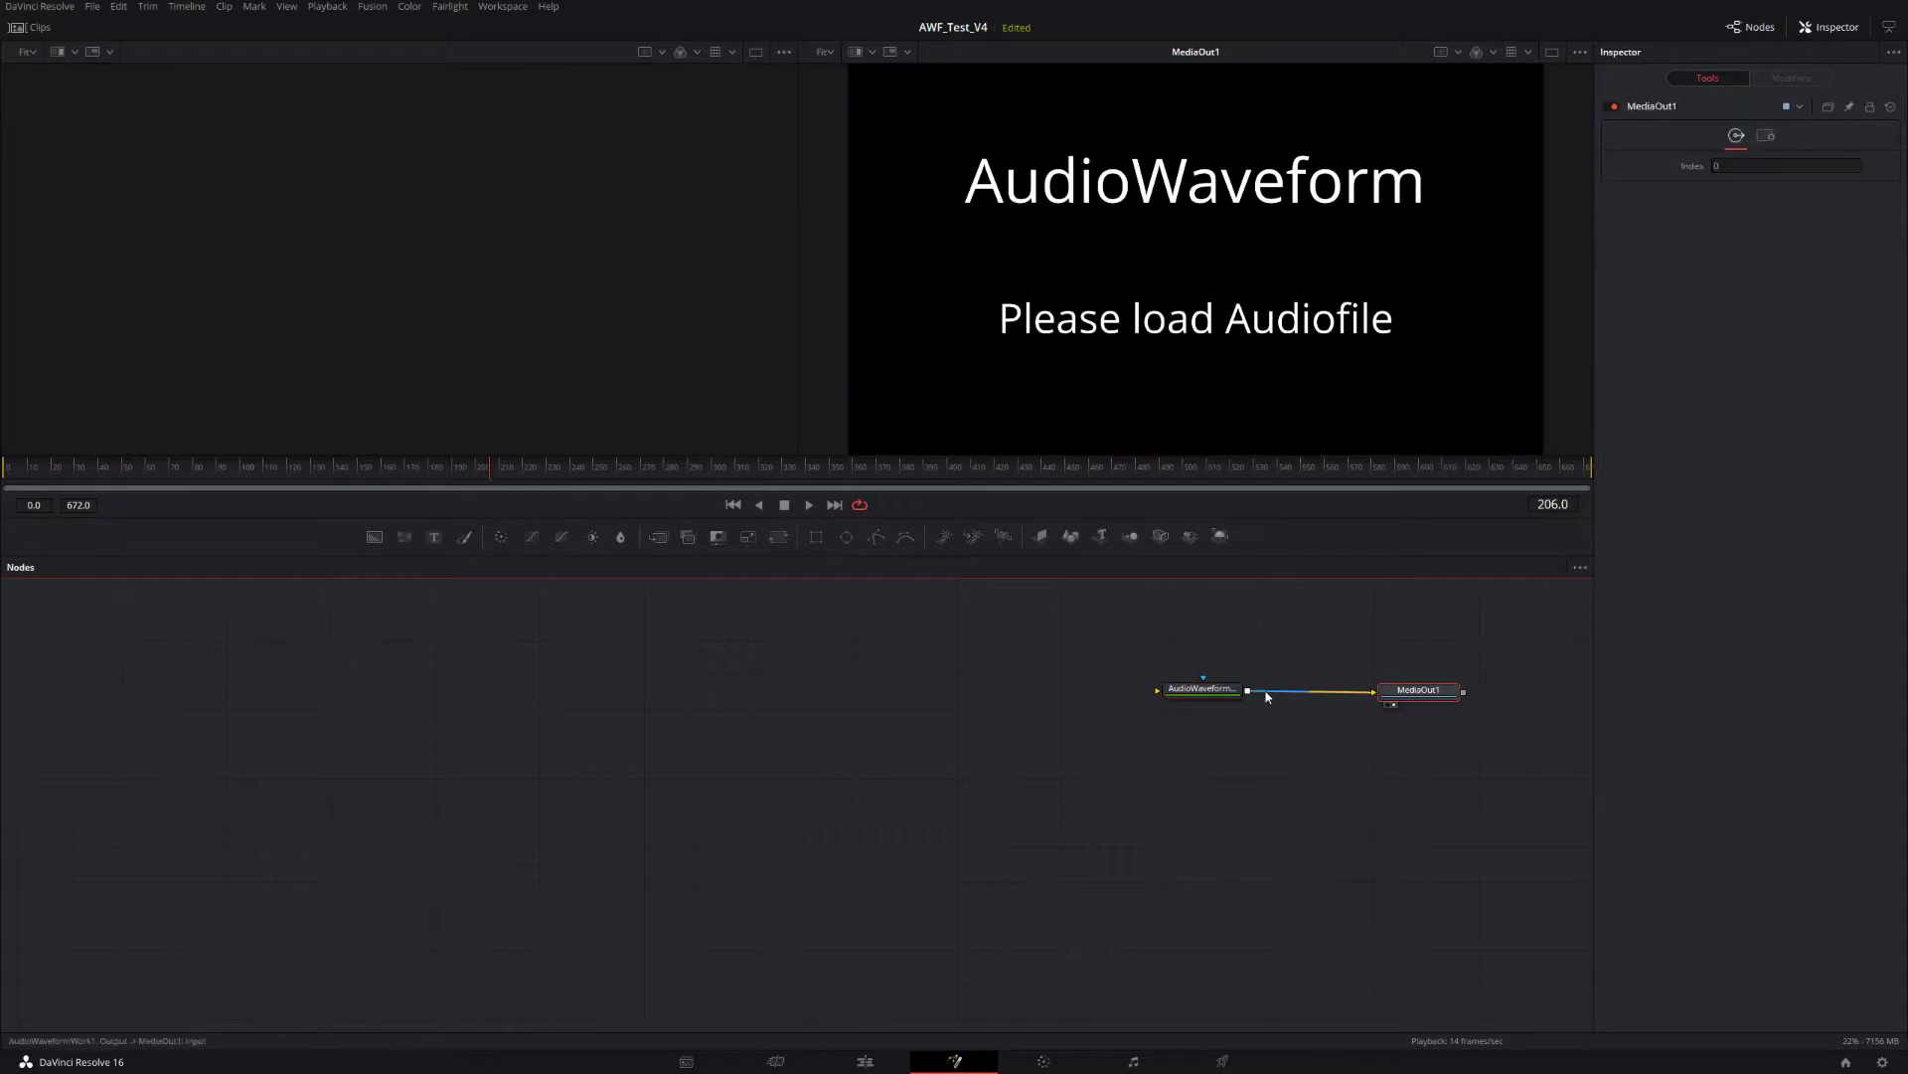
# Load Walk on Milky Way.wav into the AudioWaveform node.
pyautogui.click(1223, 690)
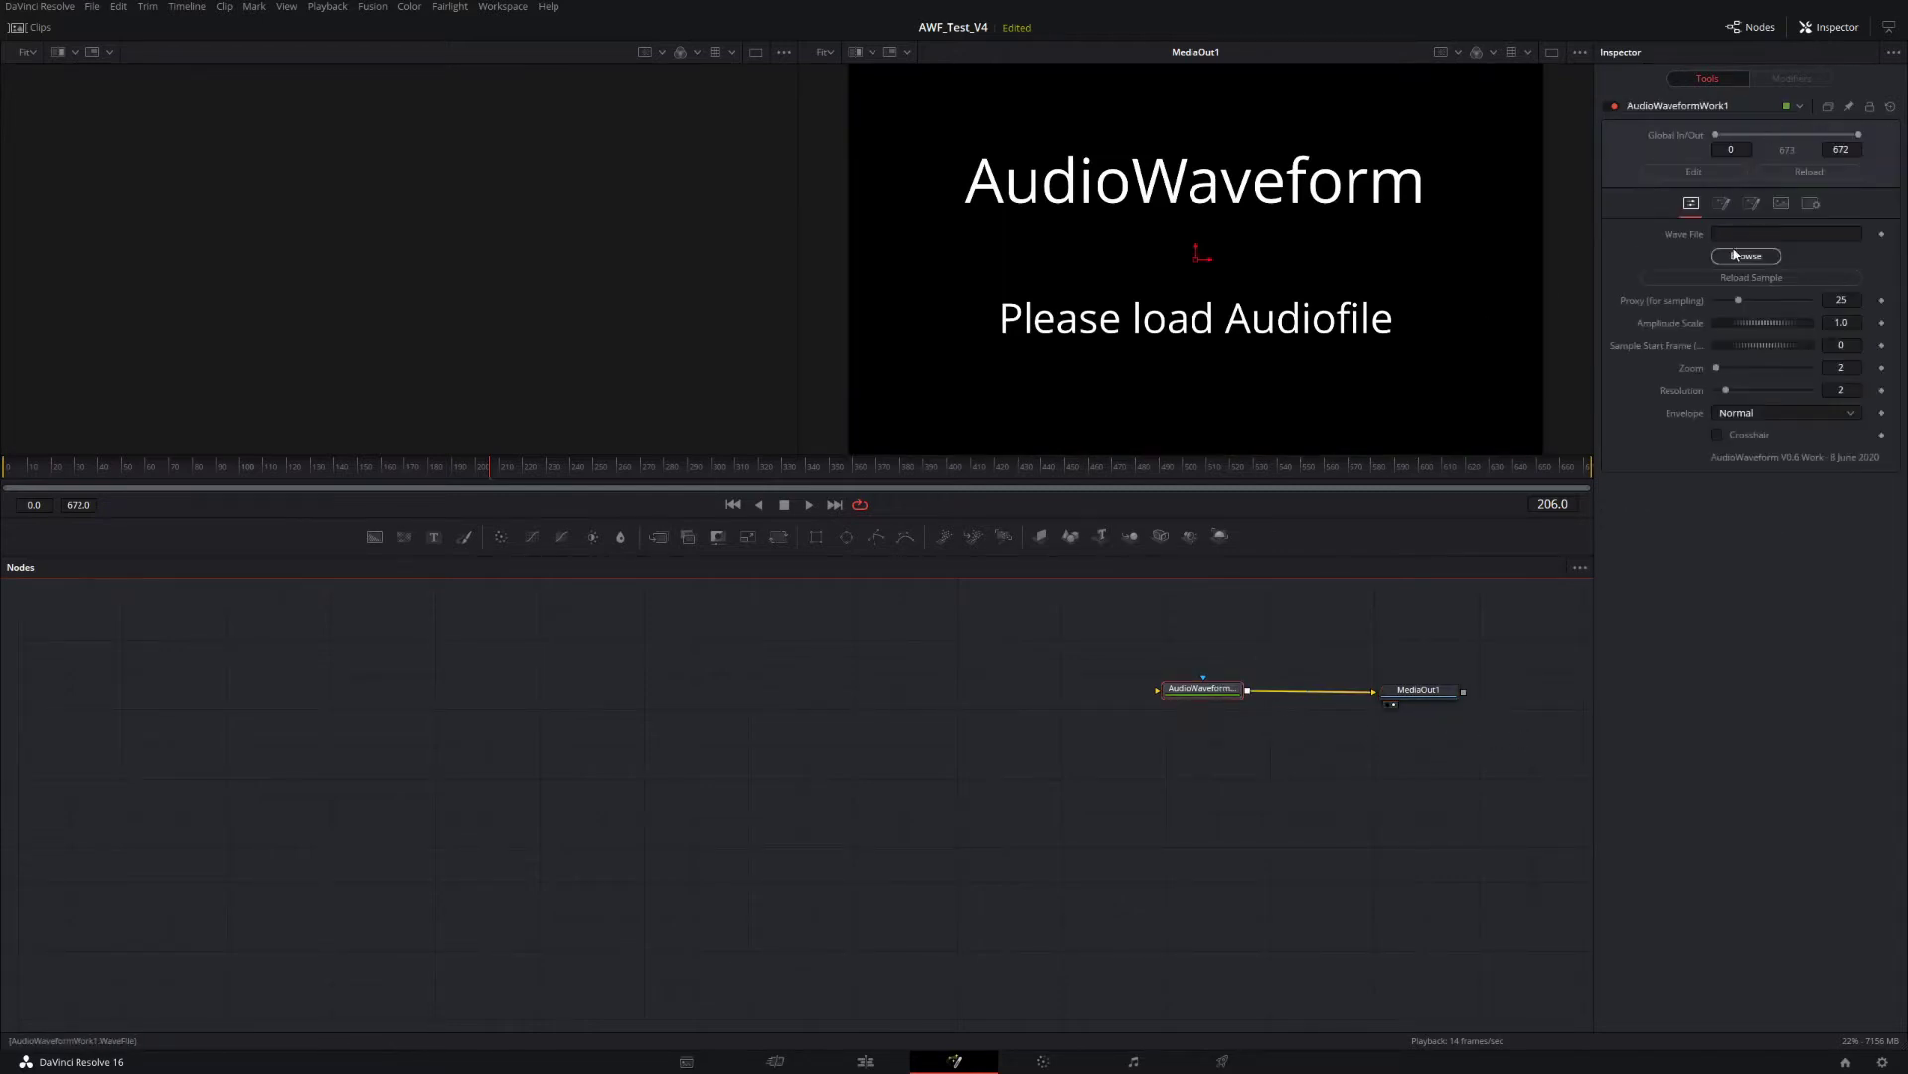
pyautogui.click(1744, 256)
pyautogui.scroll(-3, 444, 298)
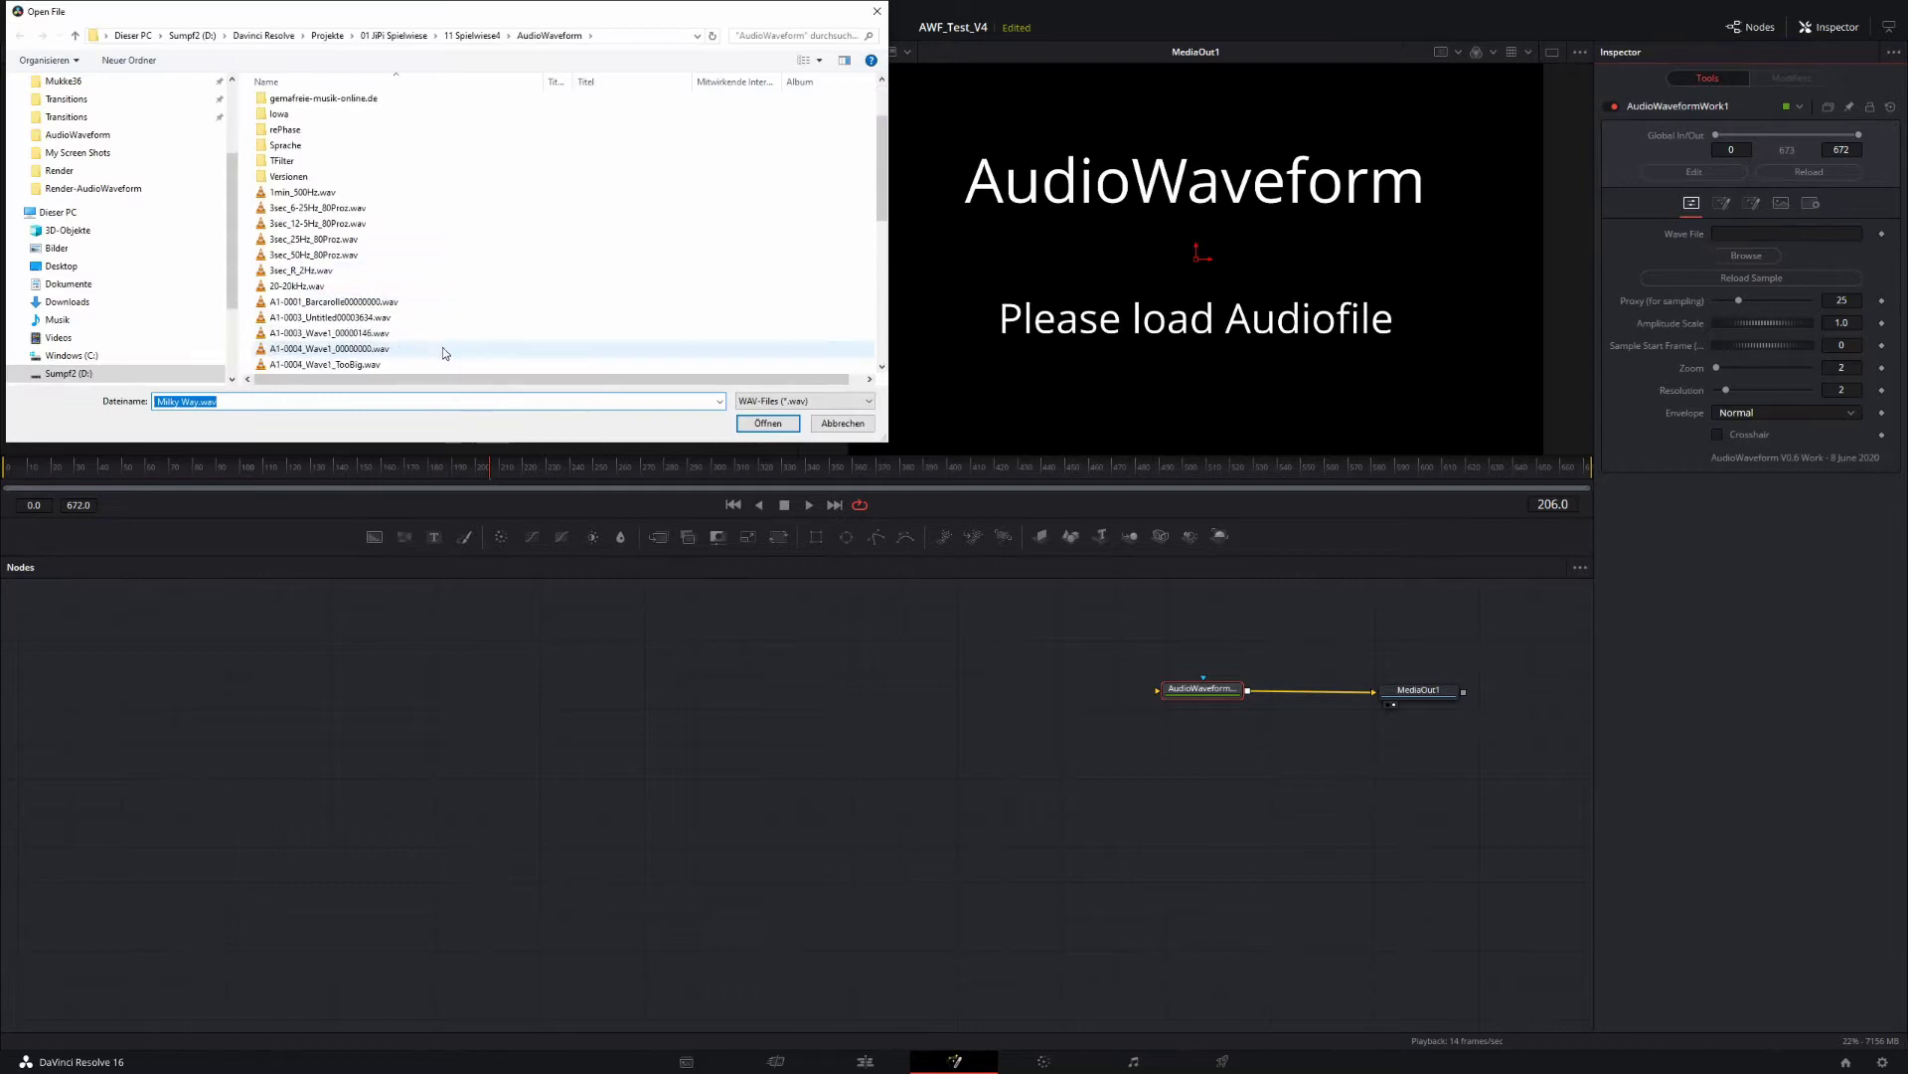
pyautogui.scroll(-3, 443, 360)
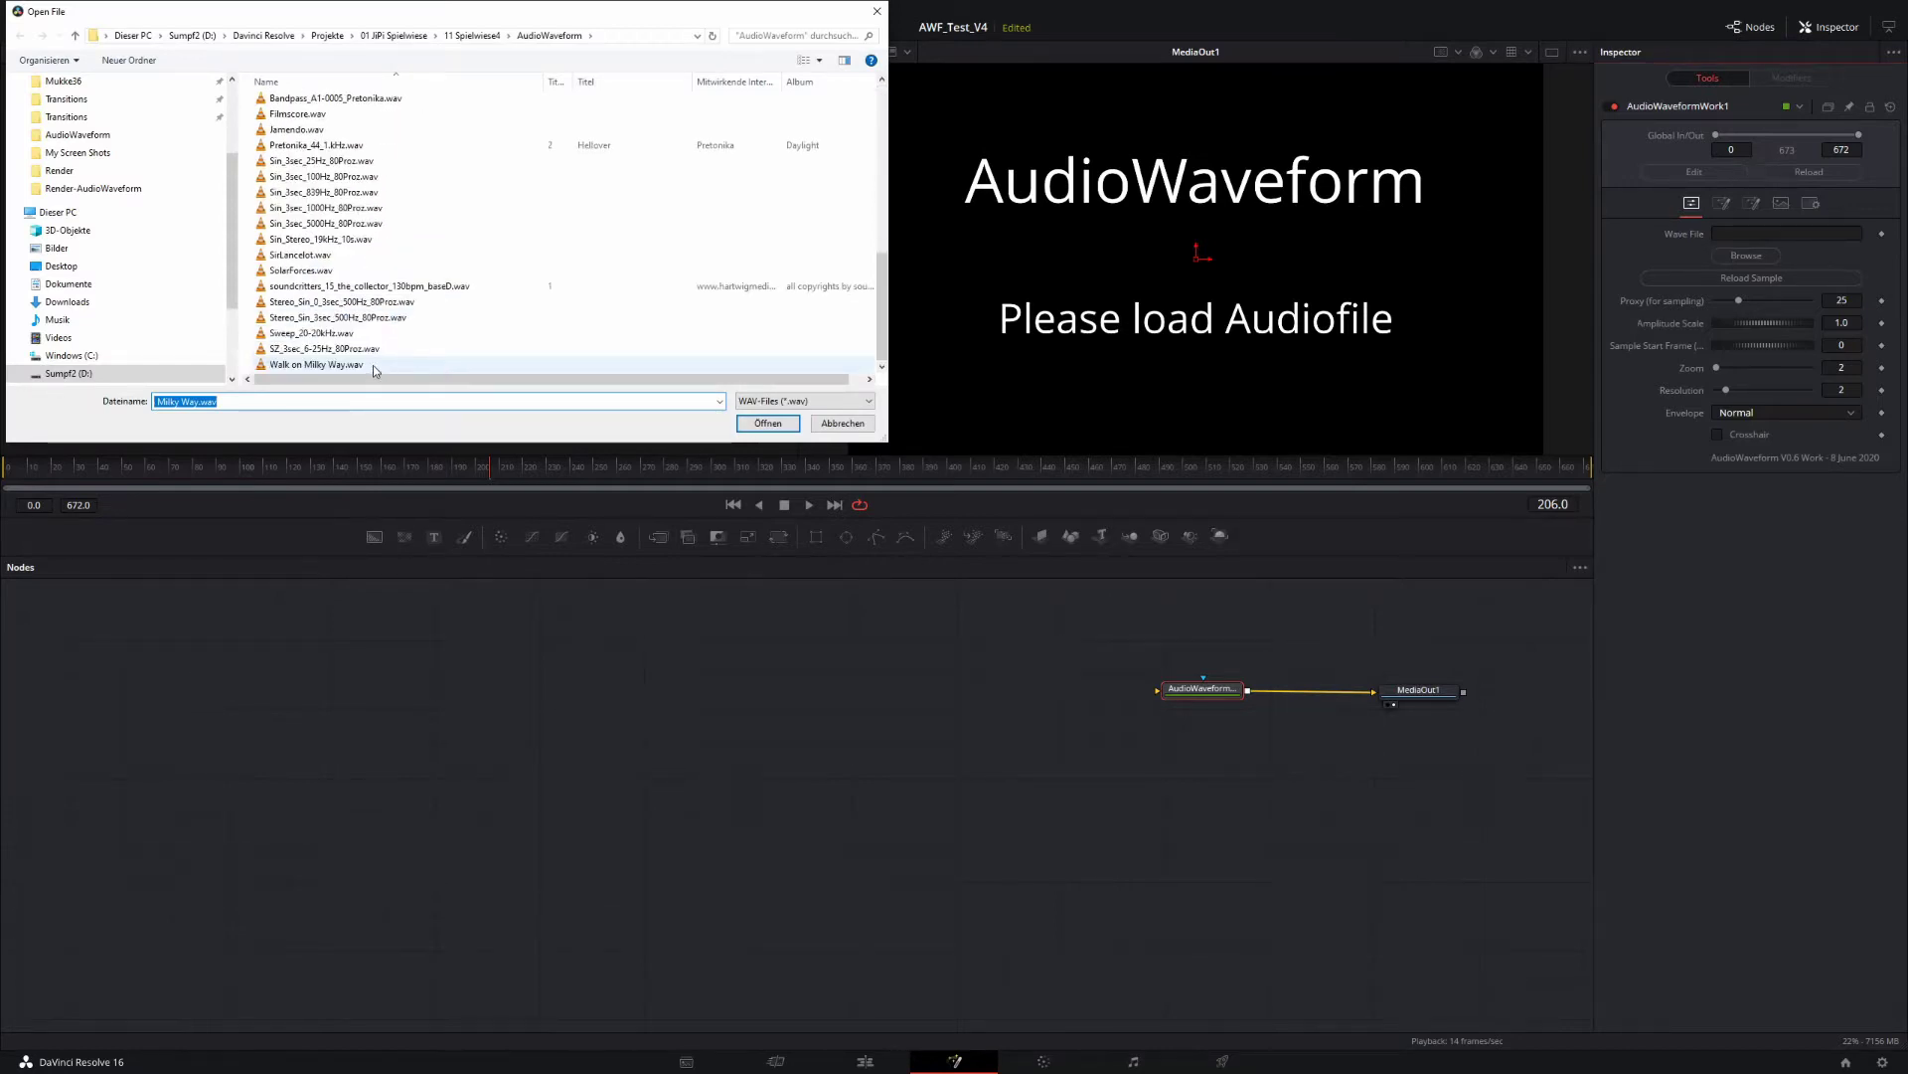
pyautogui.doubleClick(316, 365)
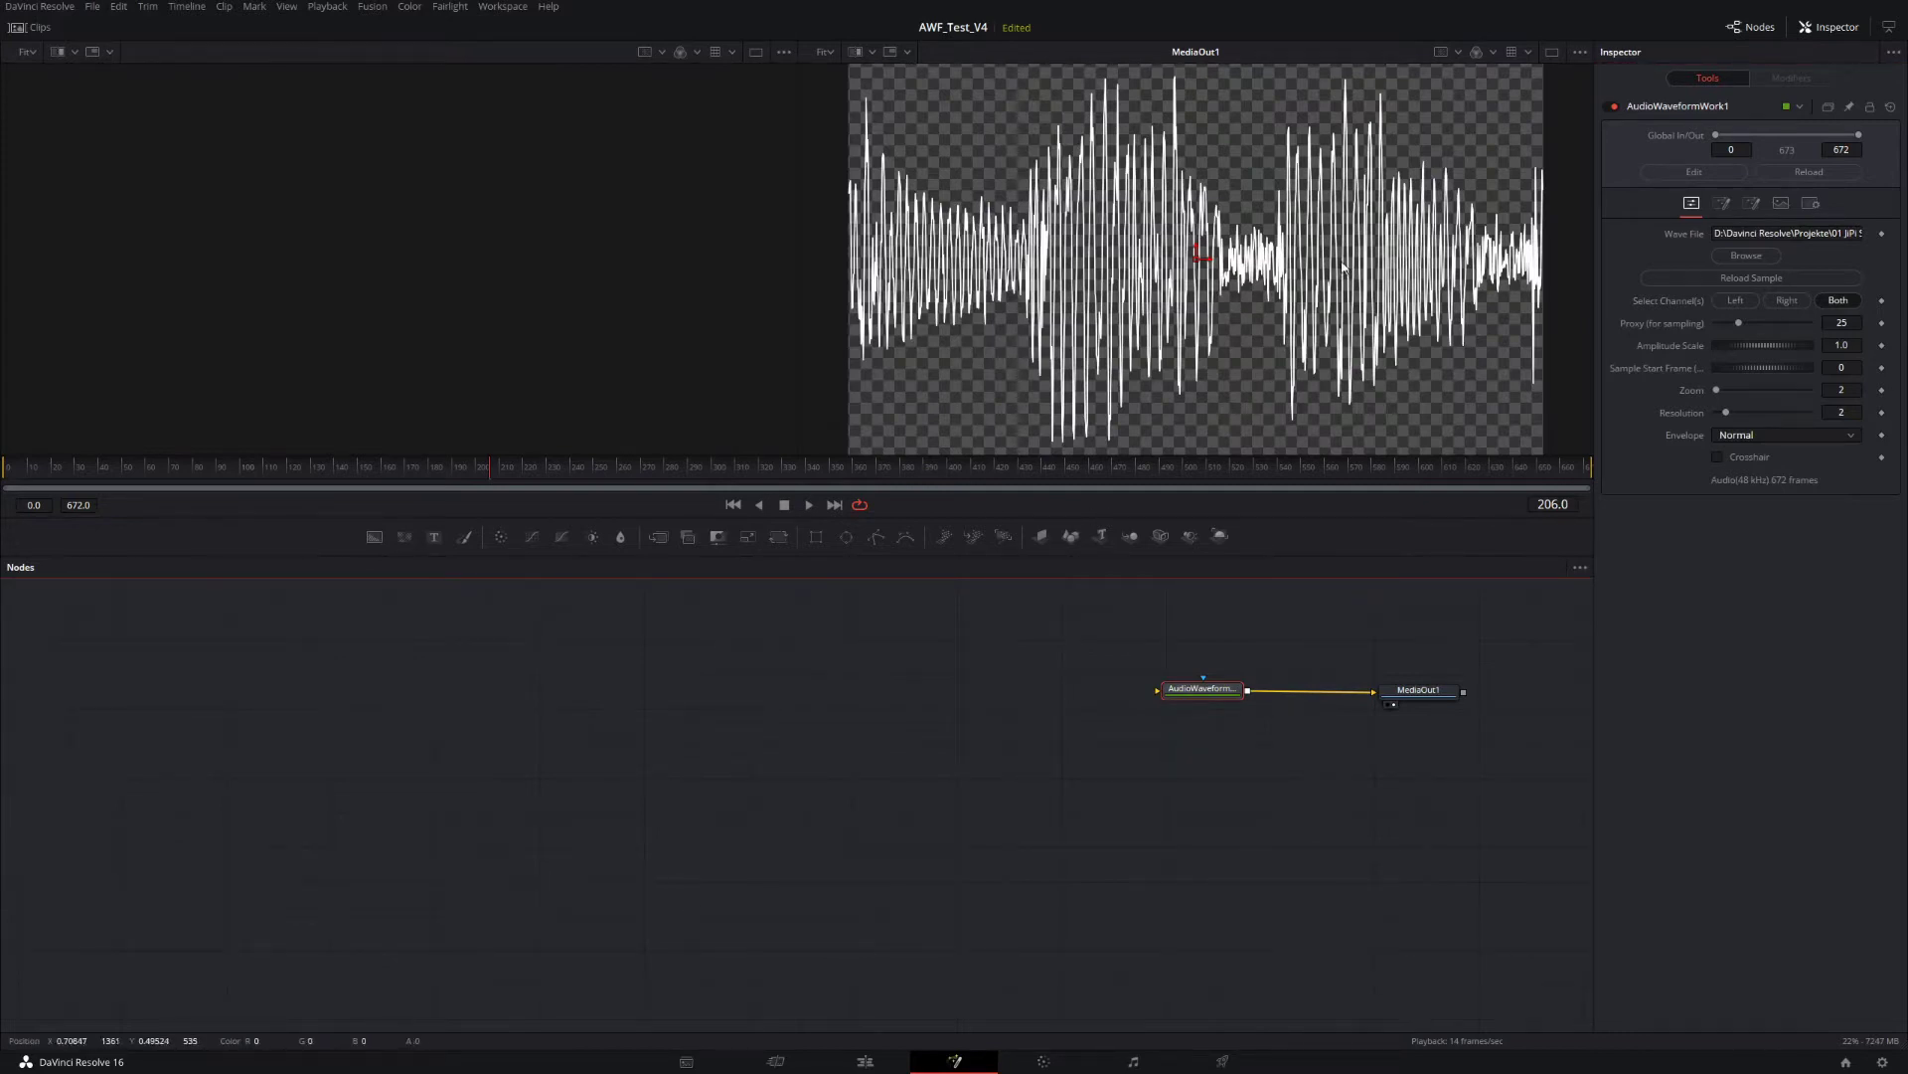
# Enable Spectrum mode on the AudioWaveform node, keeping FFT size at 256.
pyautogui.click(1753, 205)
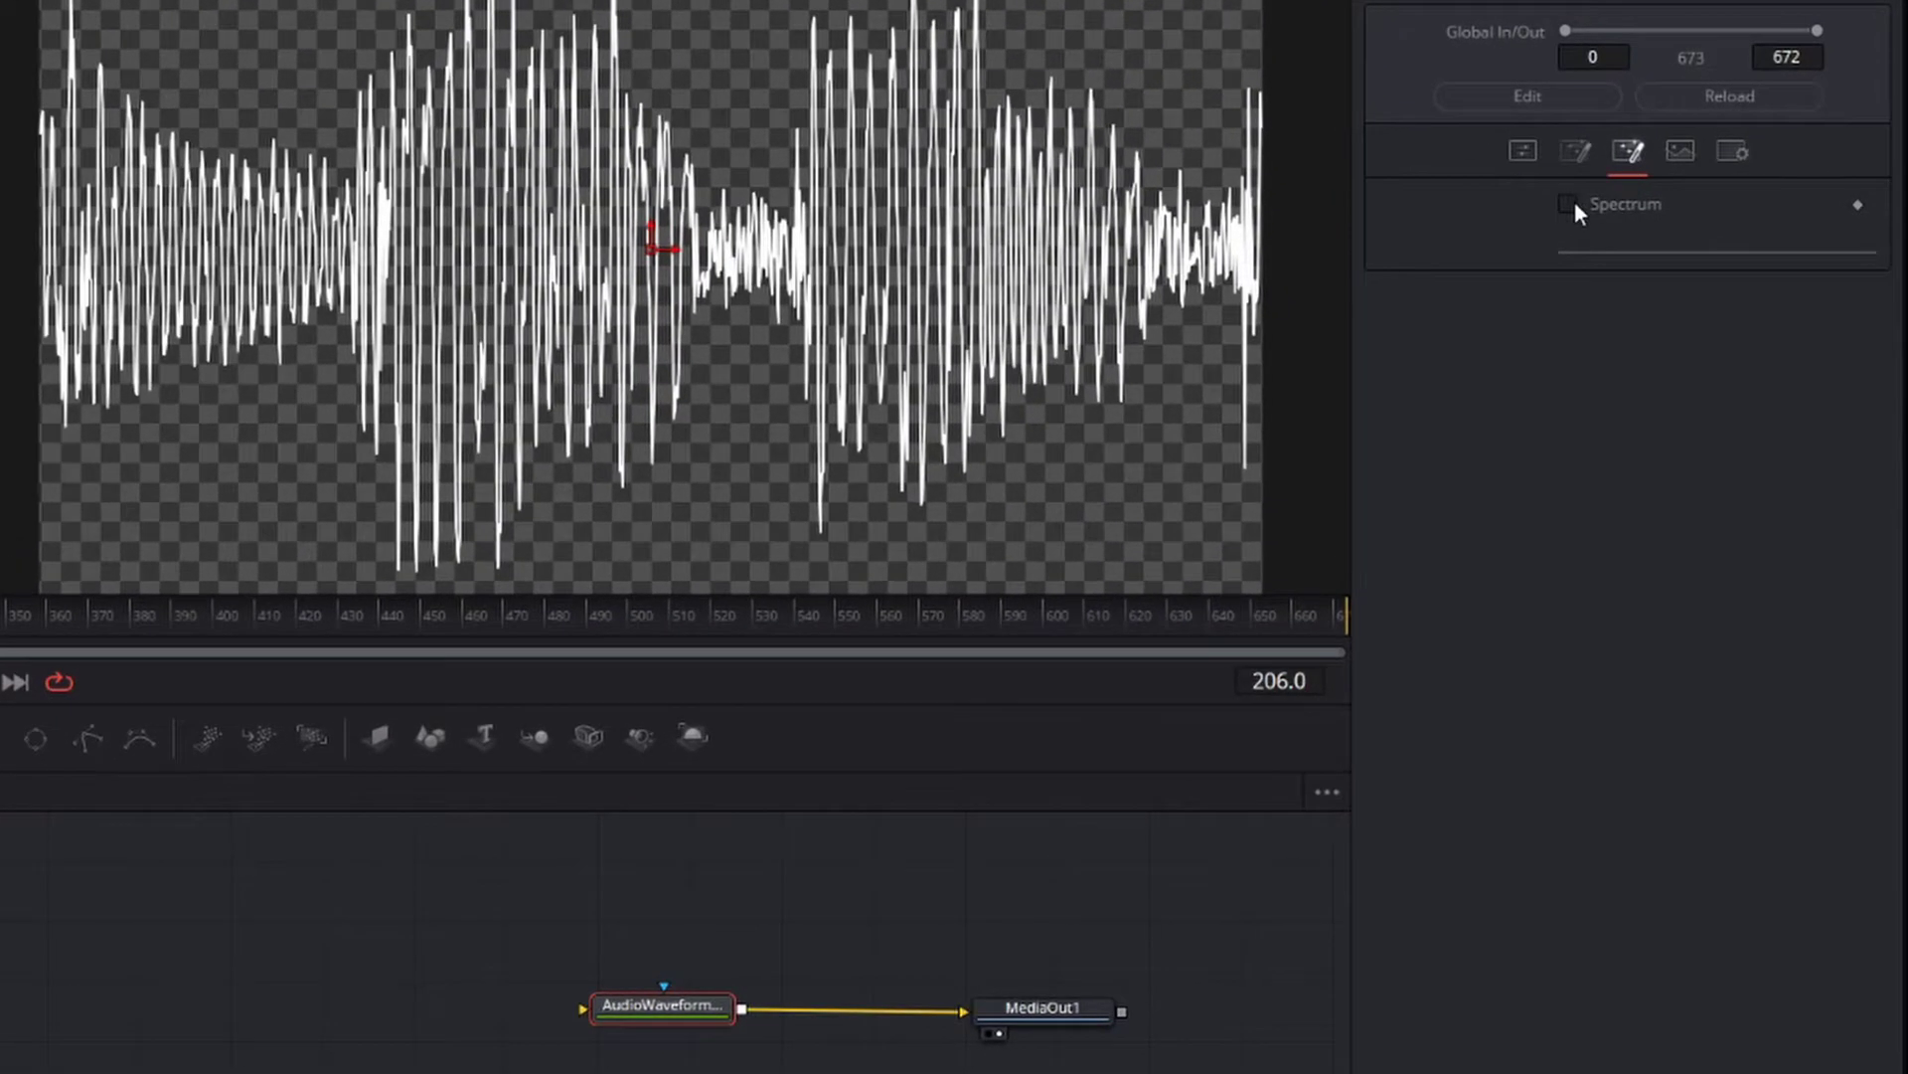
pyautogui.click(1569, 205)
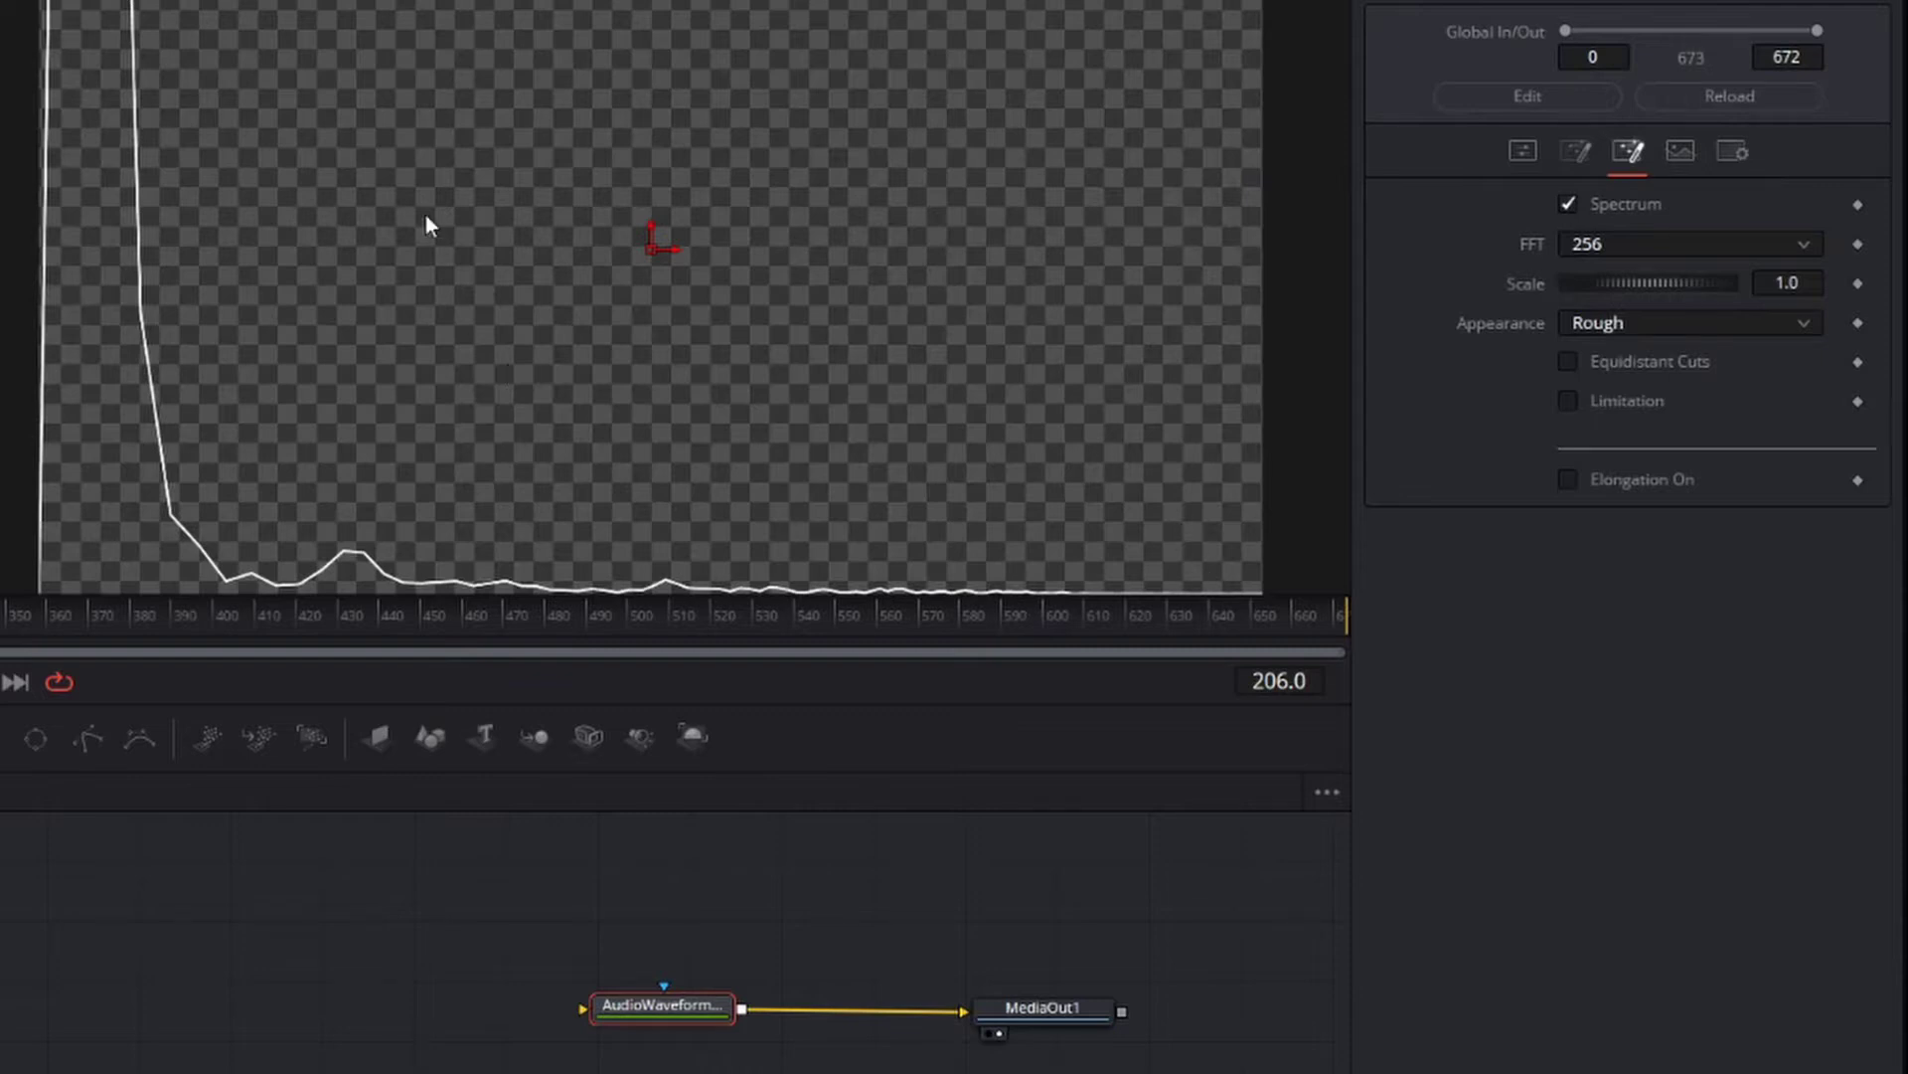
pyautogui.click(1607, 243)
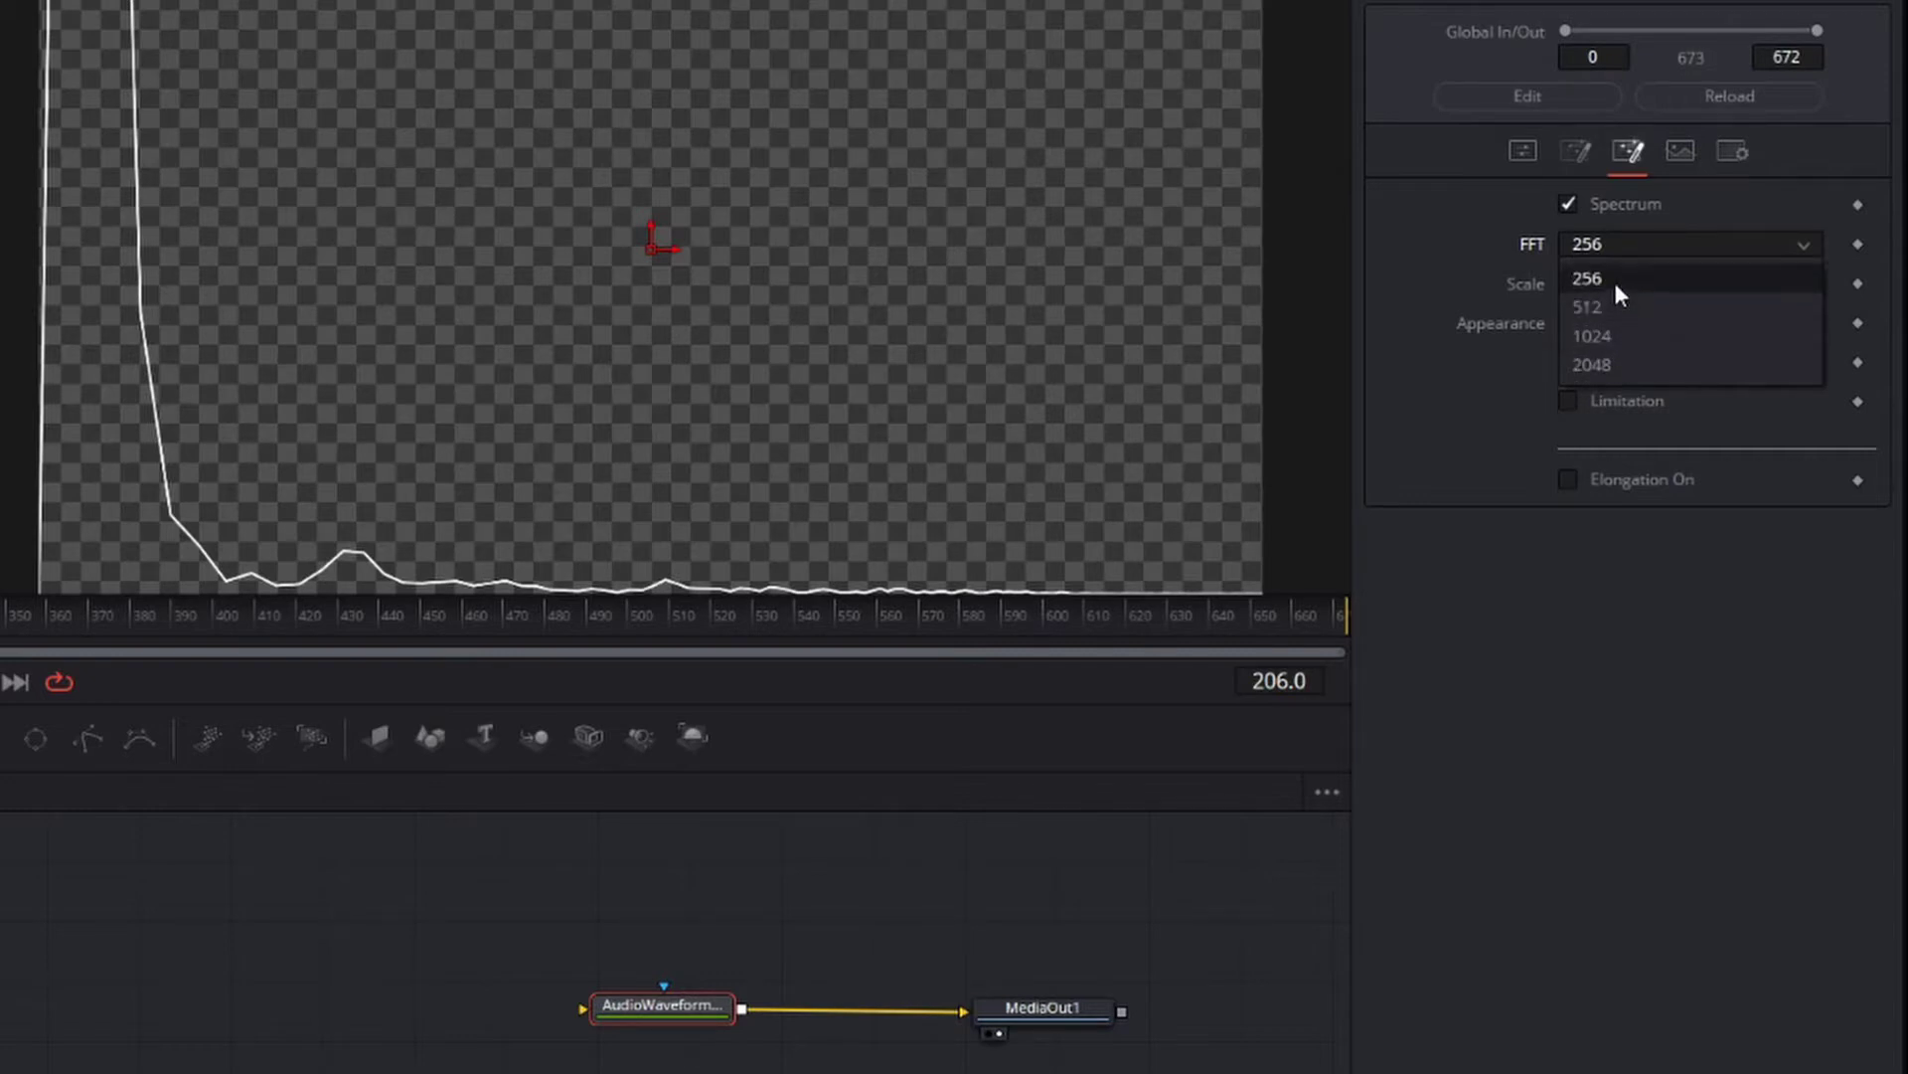
pyautogui.click(1637, 247)
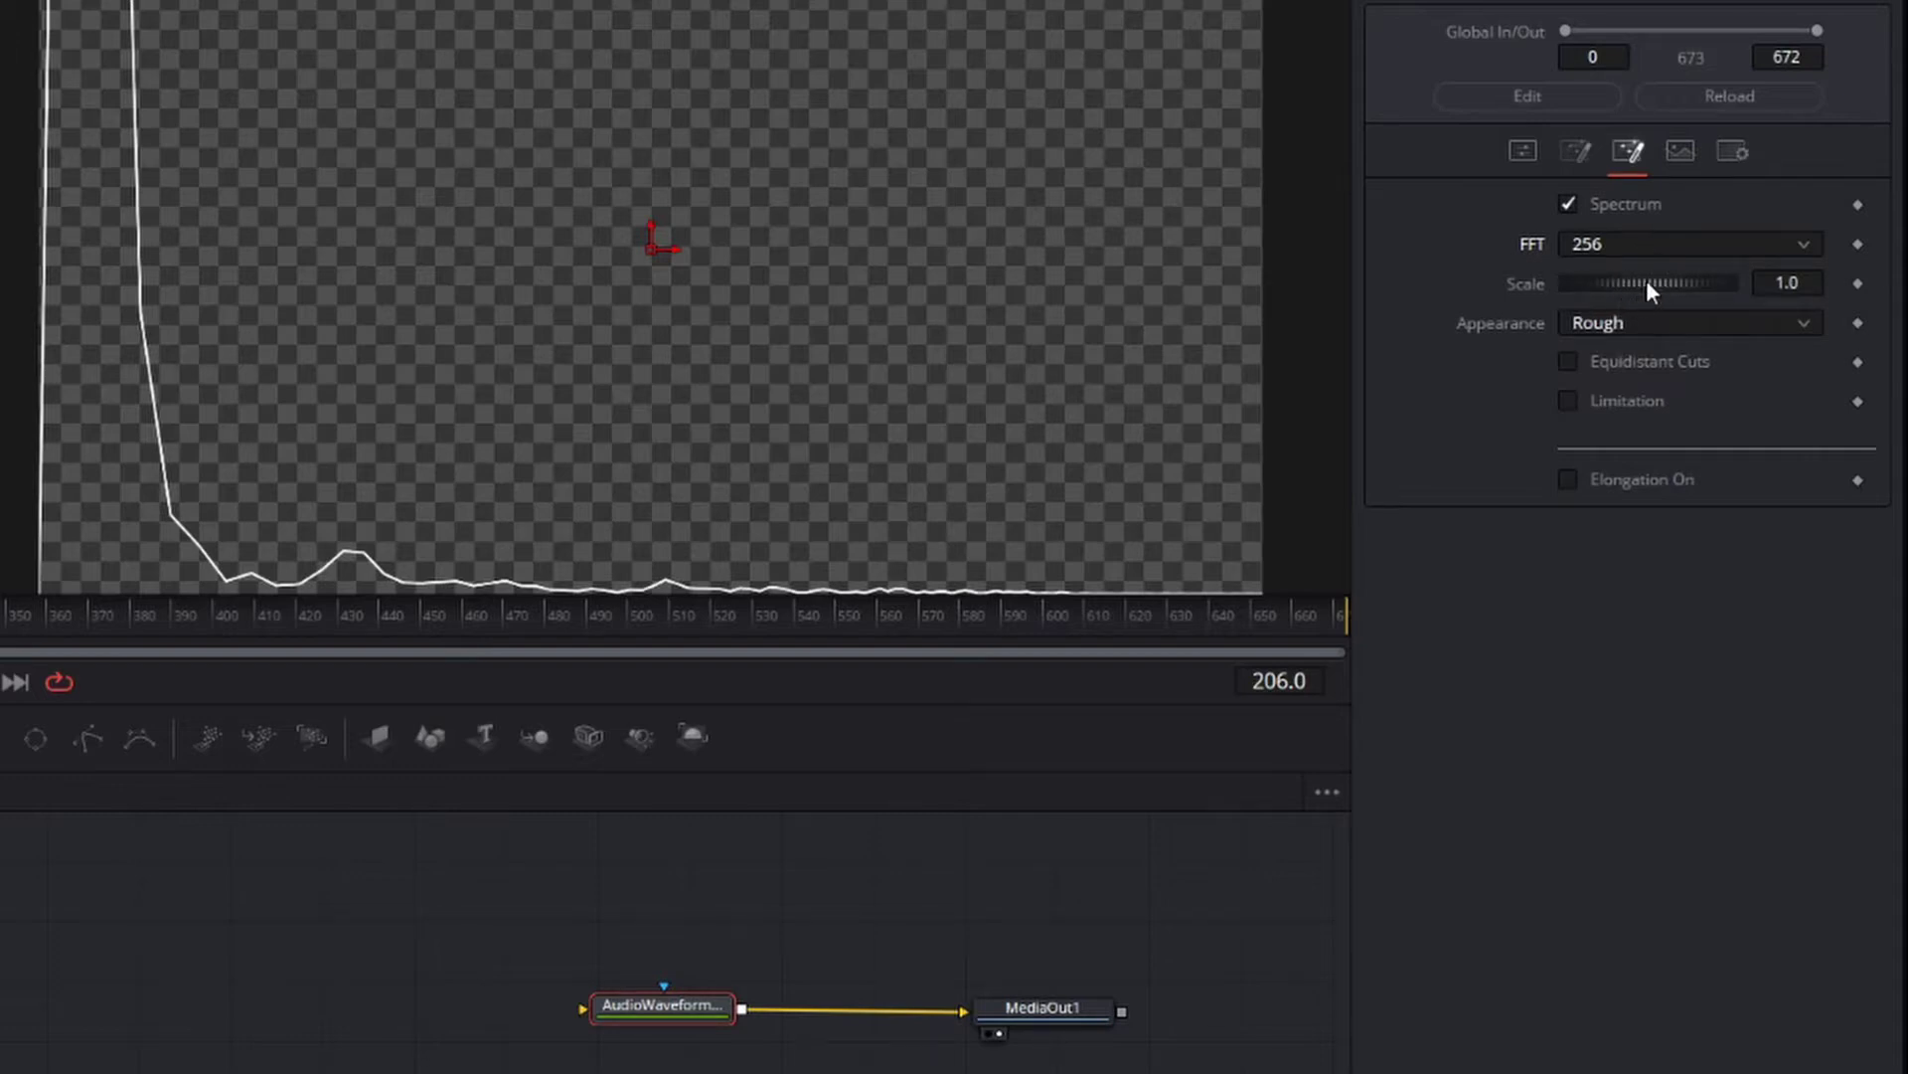
# Scale the spectrum to 0.566 and, after trying Bars and Smooth, choose Needles appearance.
pyautogui.moveTo(1647, 282); pyautogui.dragTo(1646, 282)
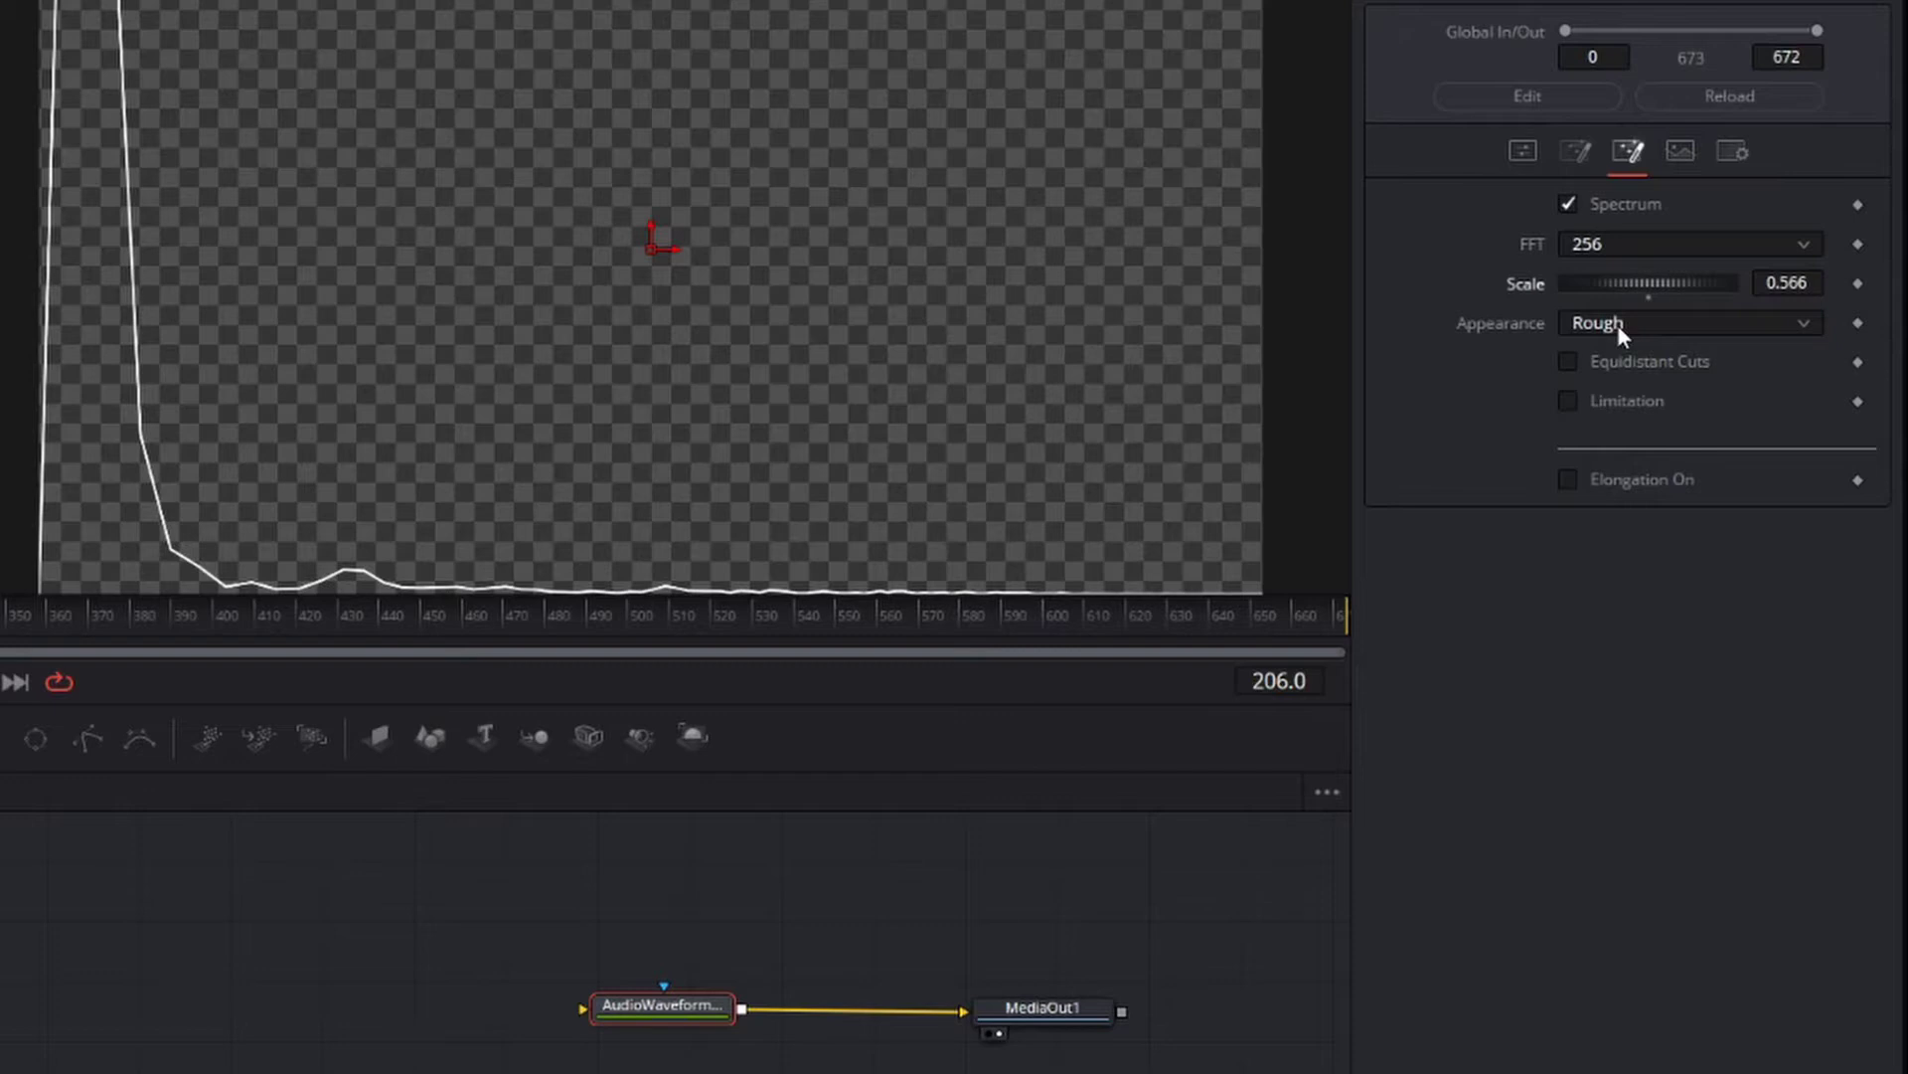
pyautogui.click(1618, 323)
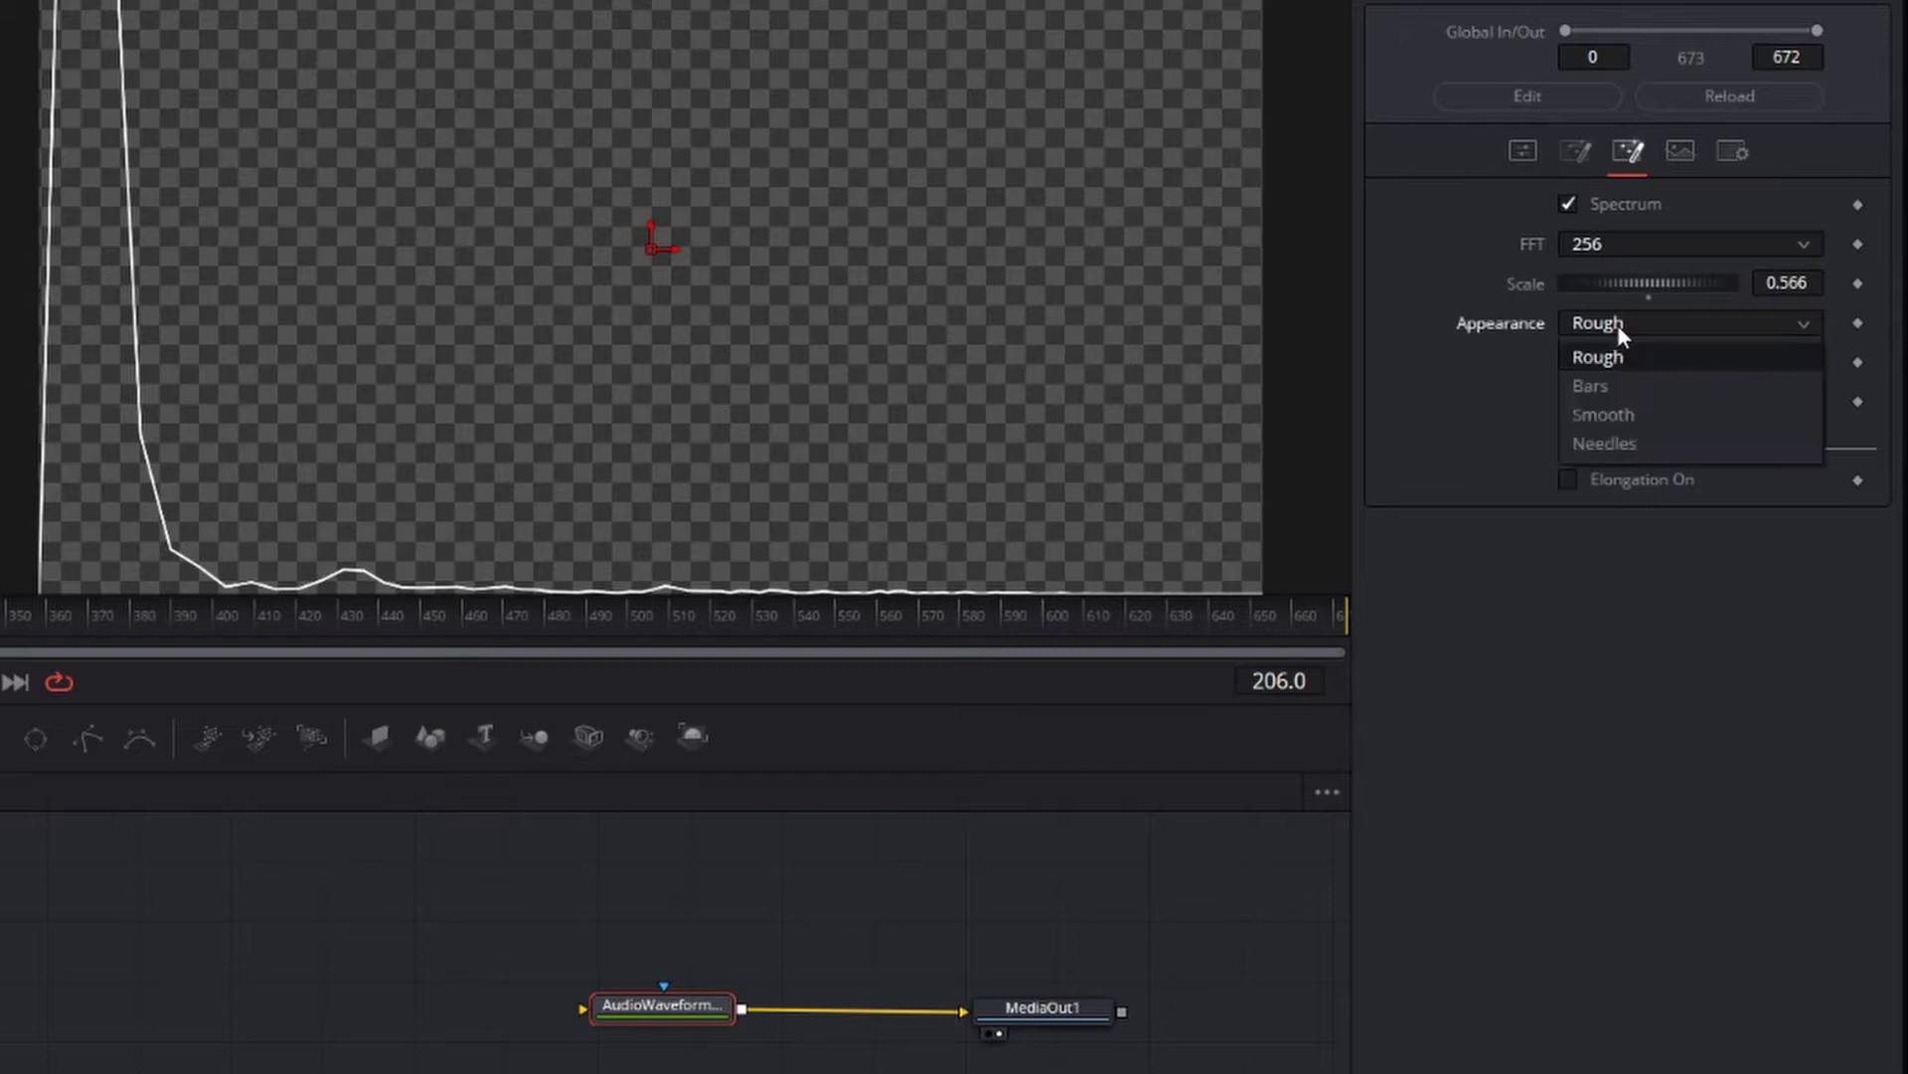
pyautogui.click(1609, 390)
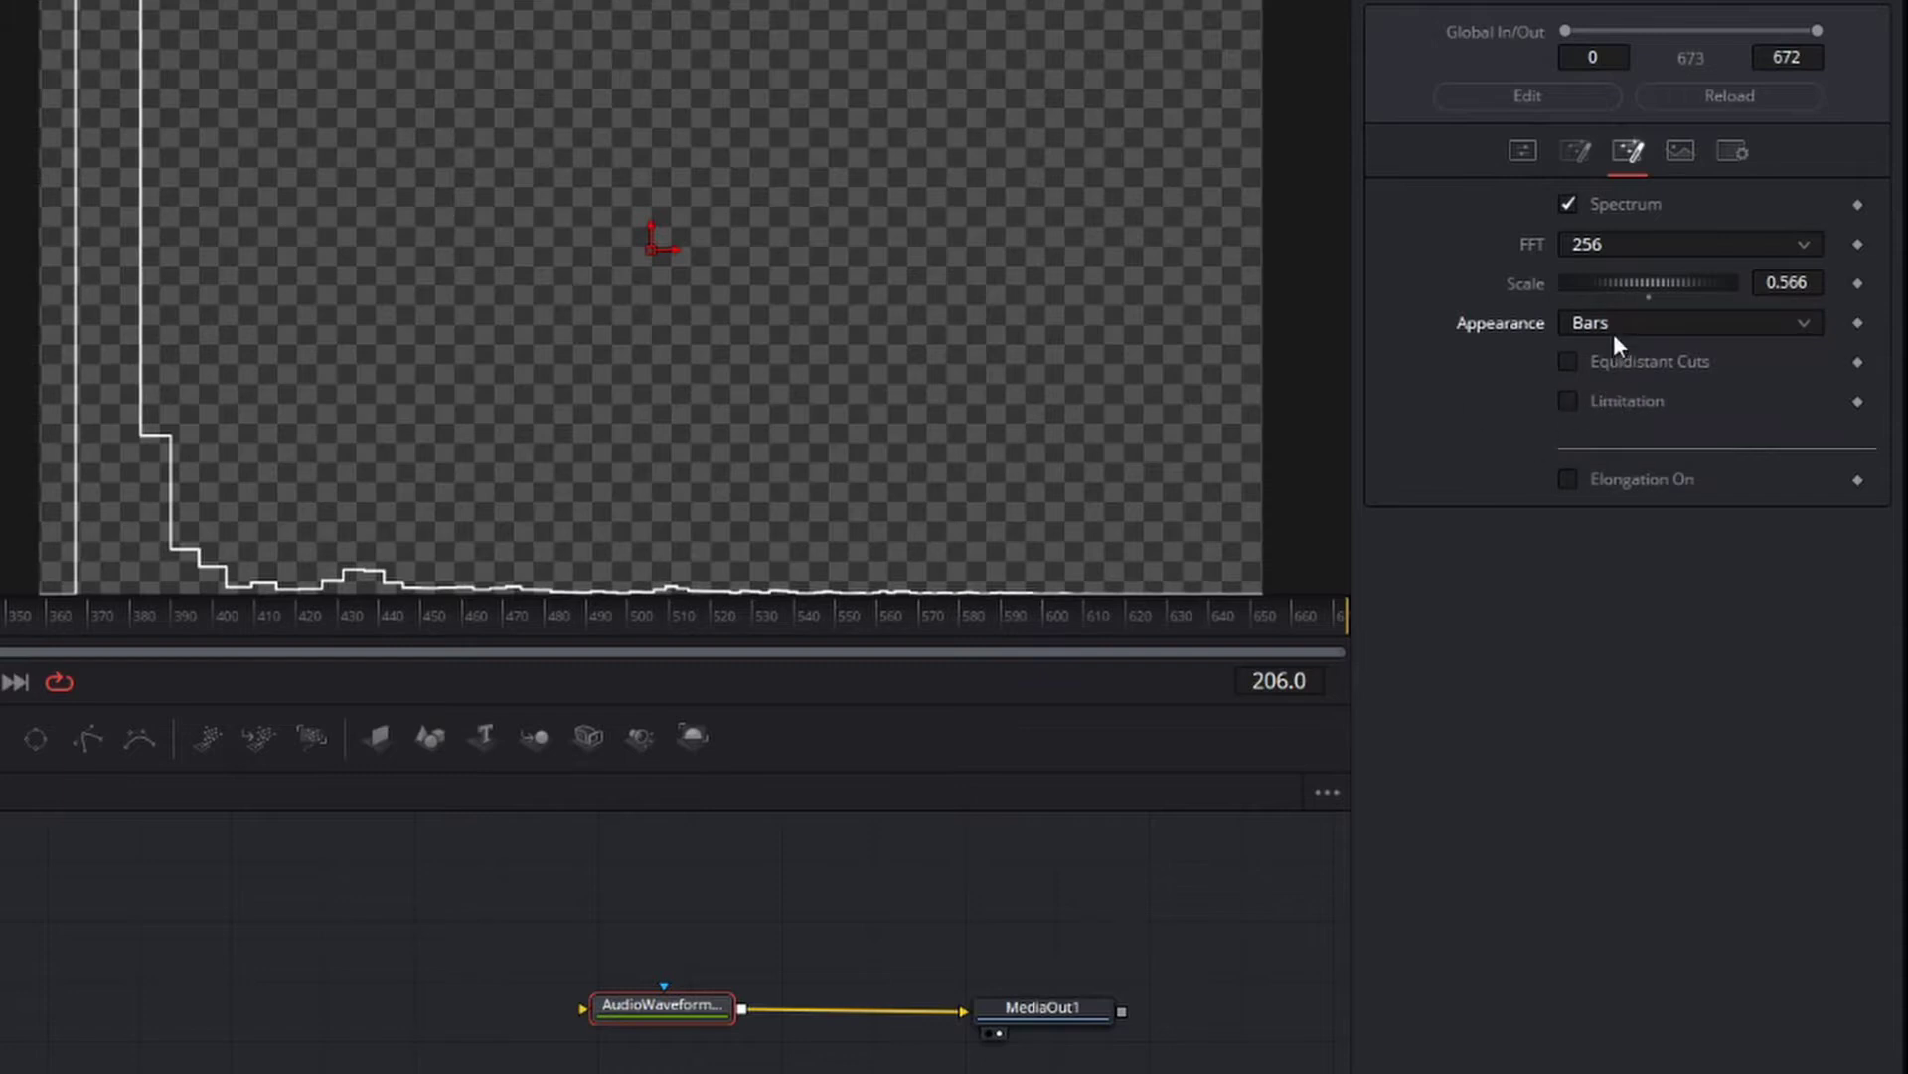
pyautogui.click(1617, 323)
pyautogui.click(1624, 415)
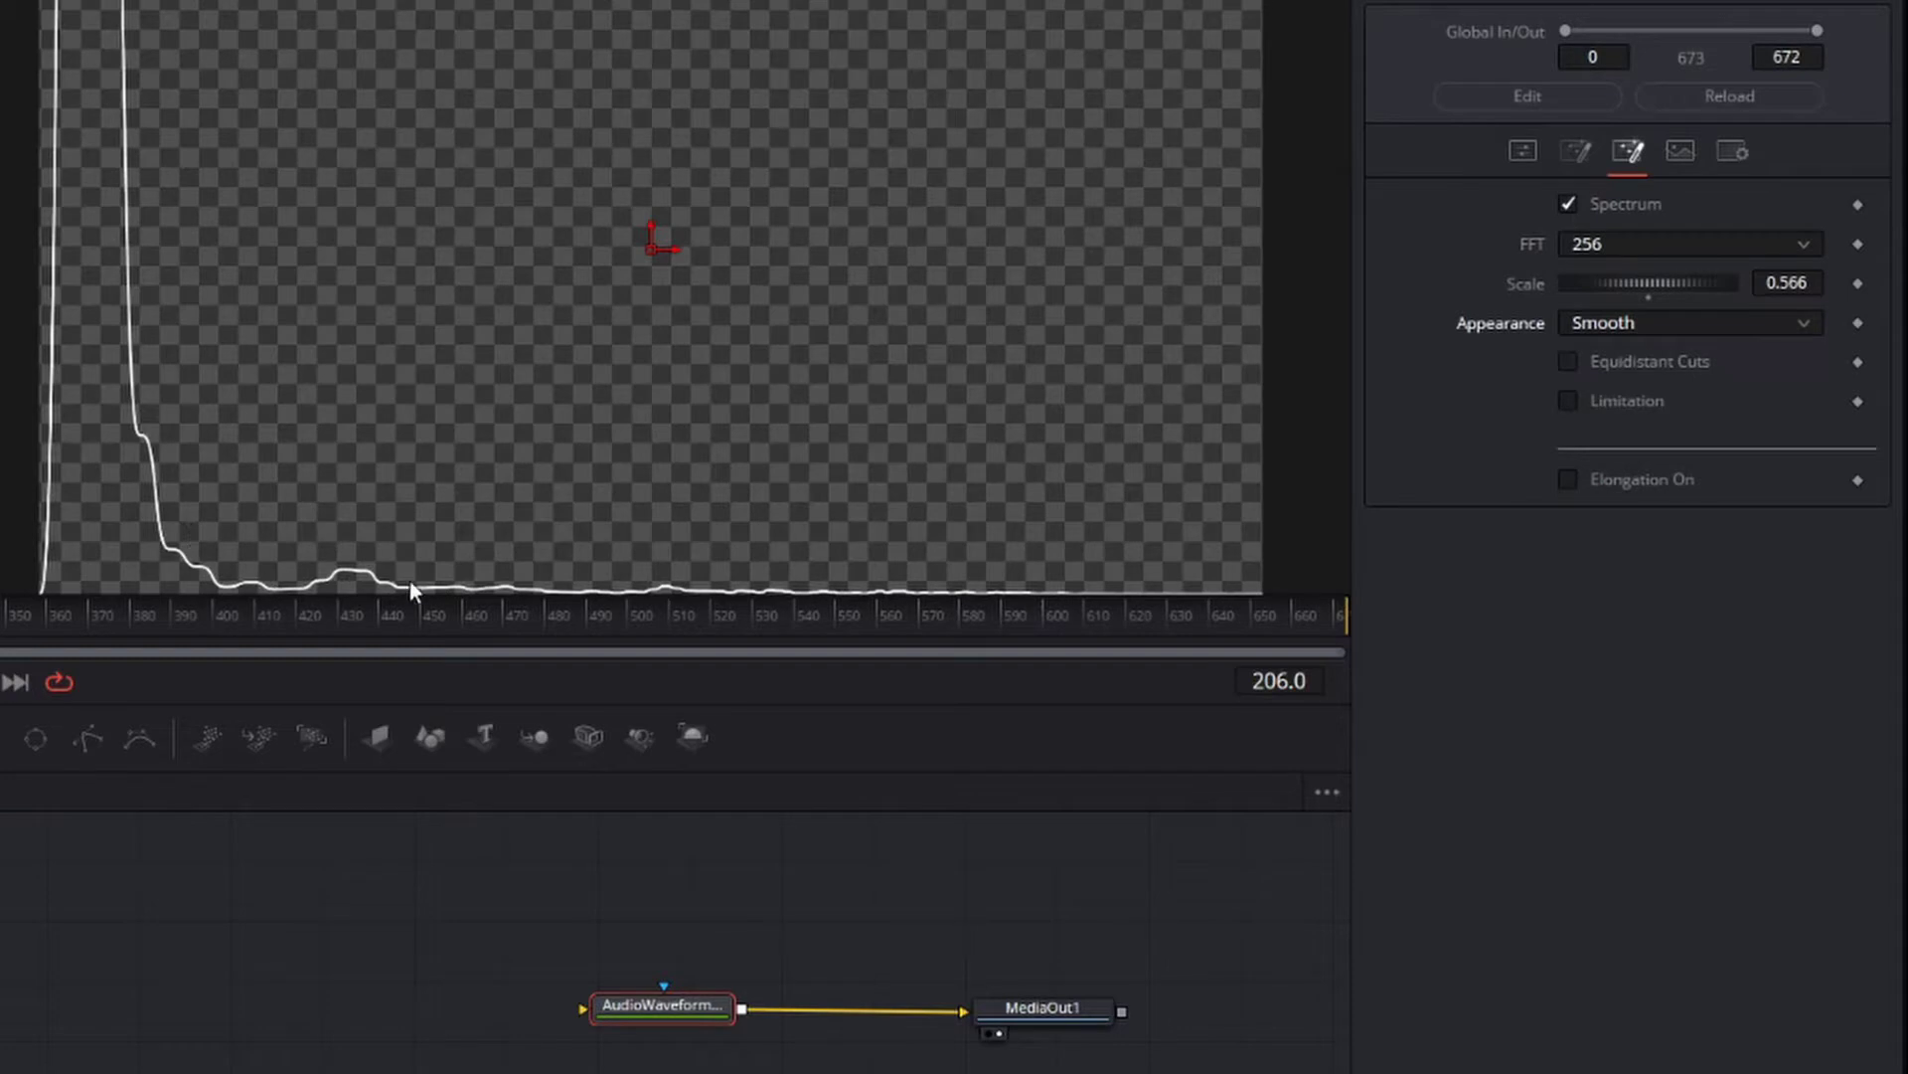
pyautogui.click(1641, 320)
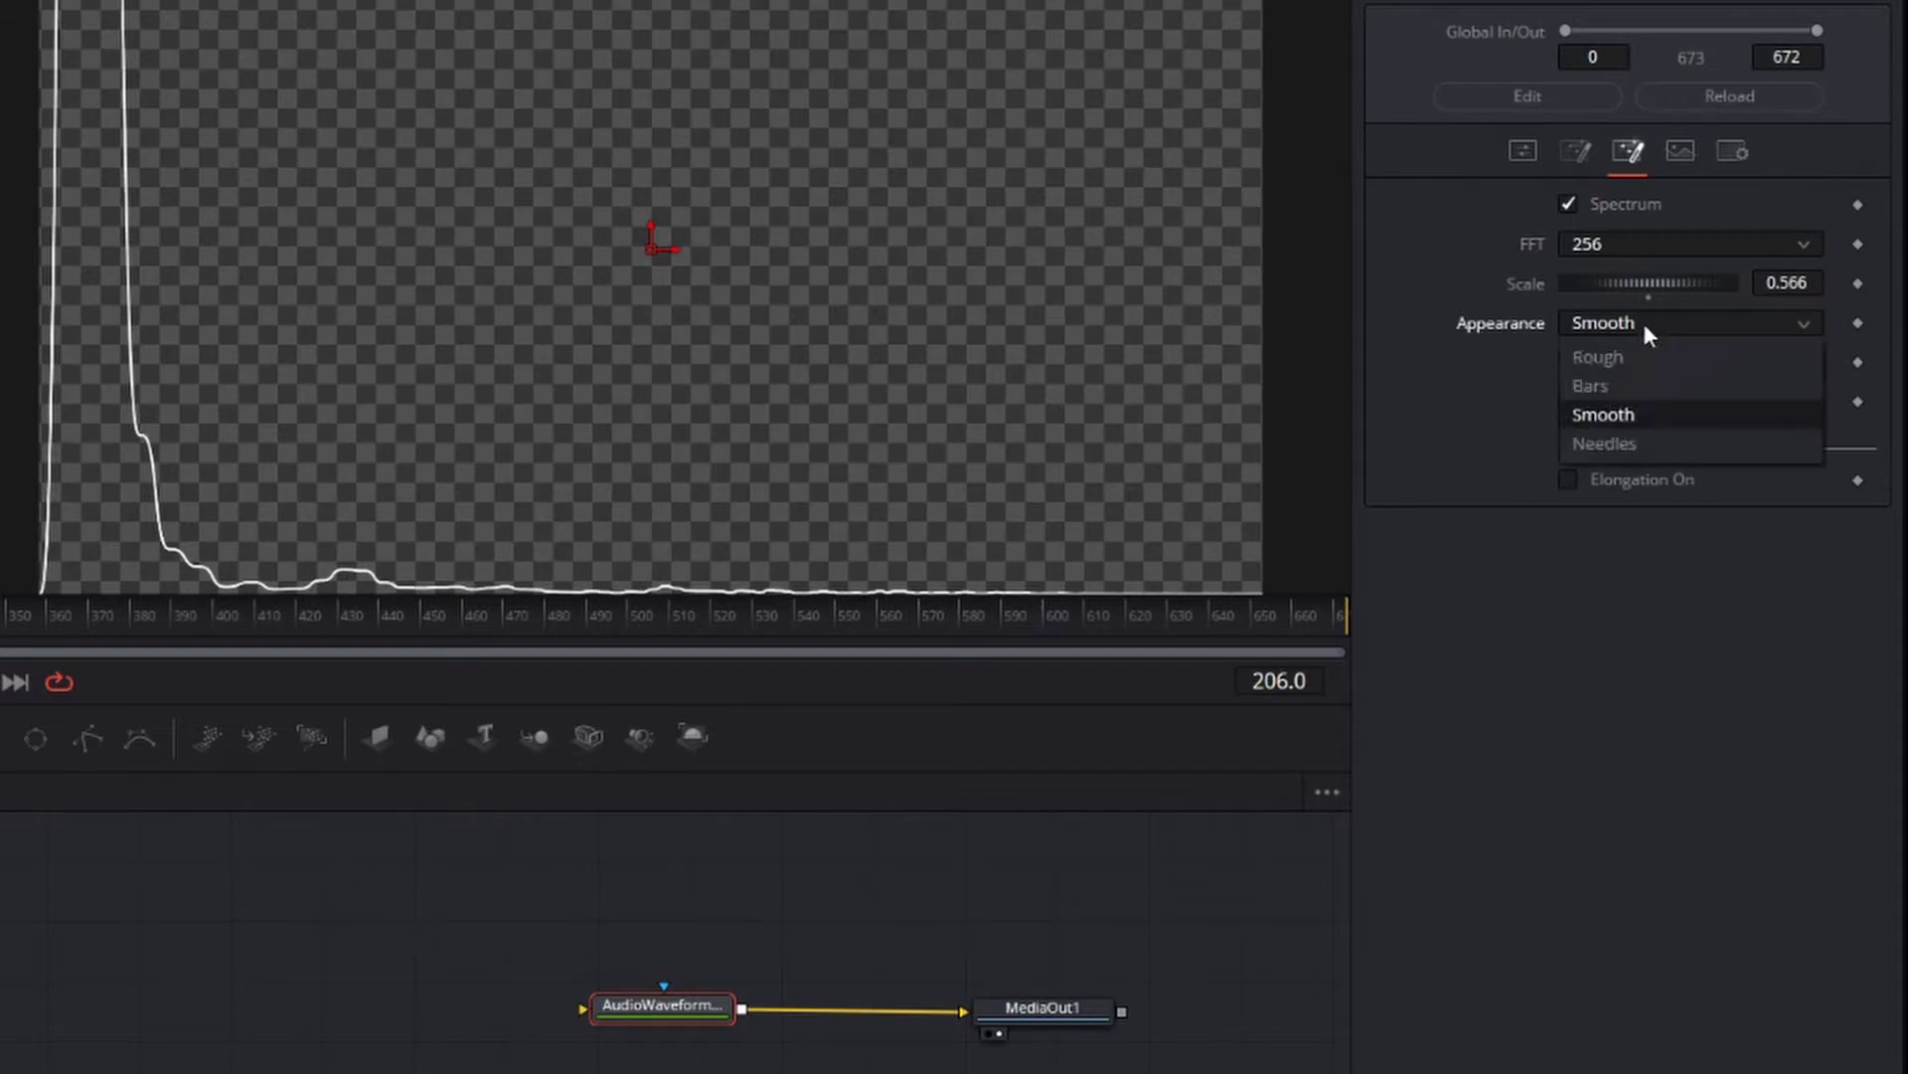
pyautogui.click(1629, 451)
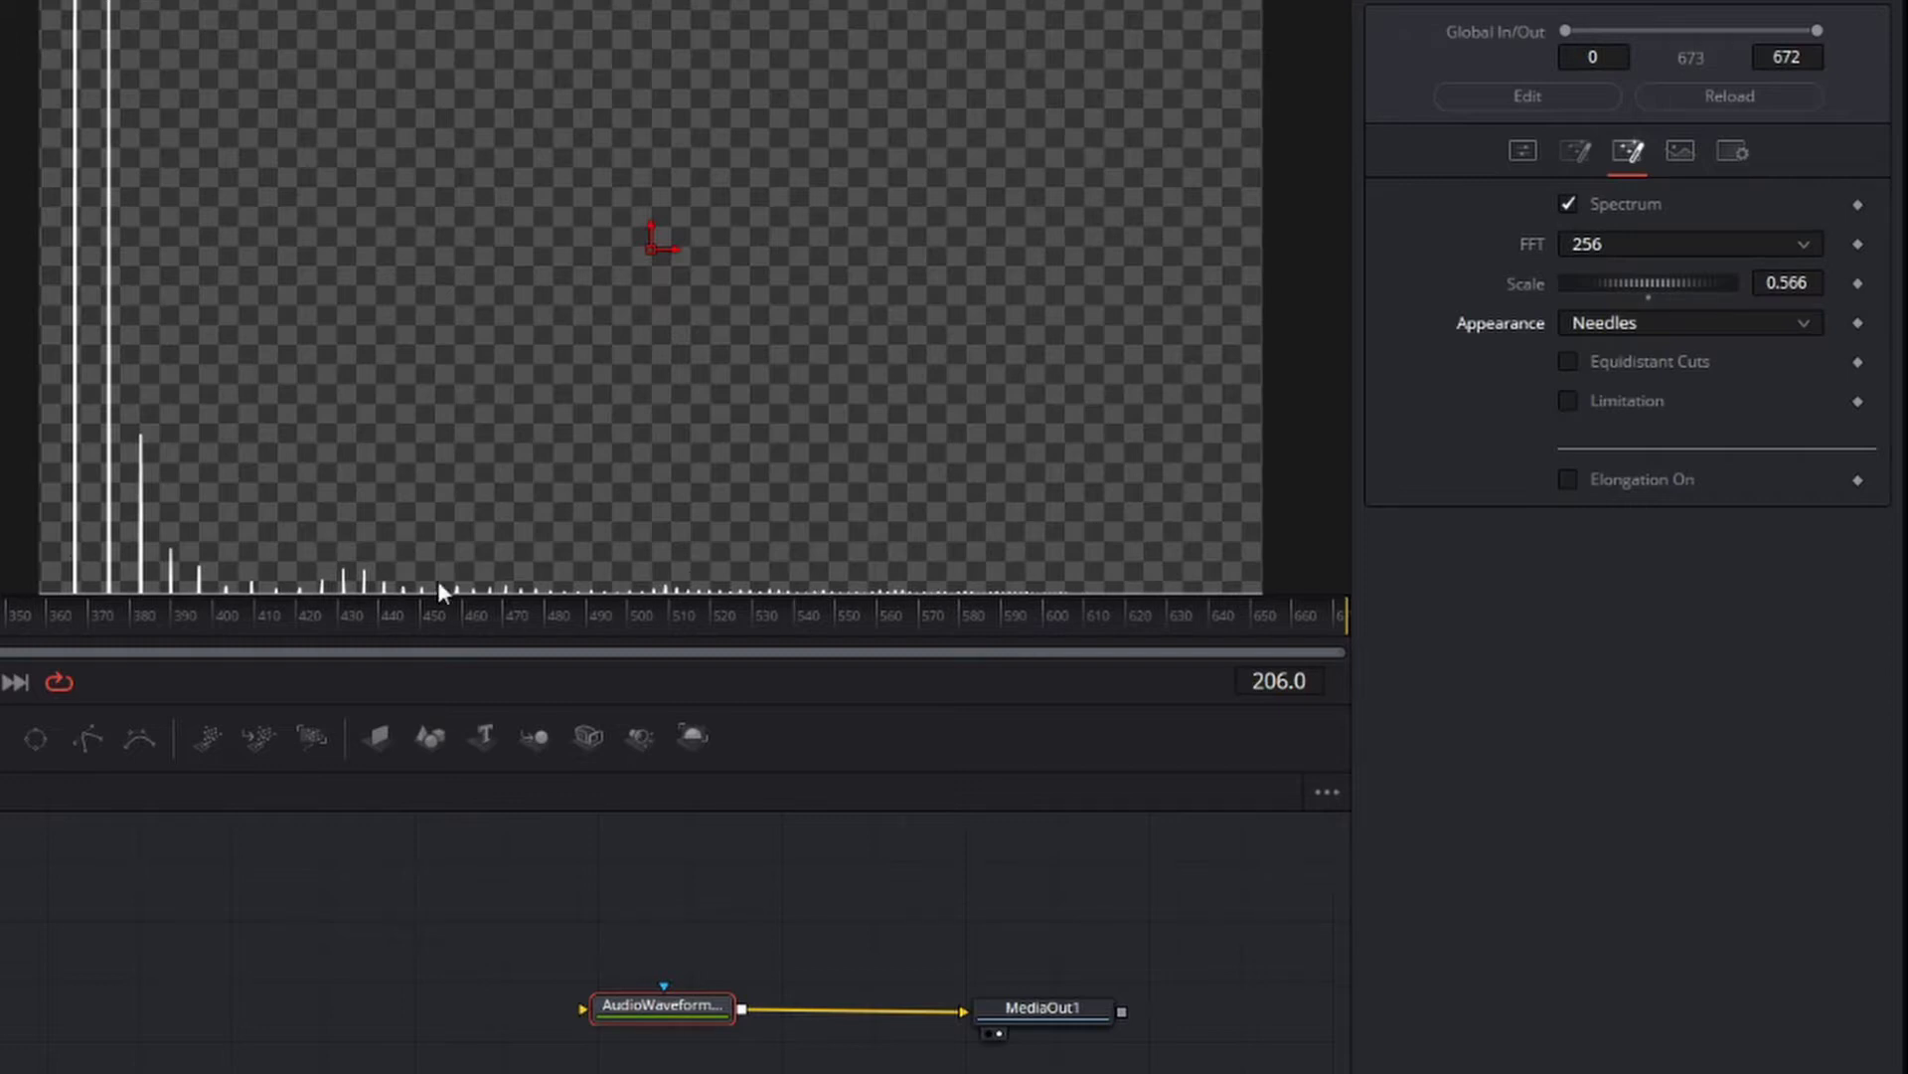
# Enable Equidistant Cuts, switch Appearance to Bars, and set Steps to 4.
pyautogui.click(1568, 360)
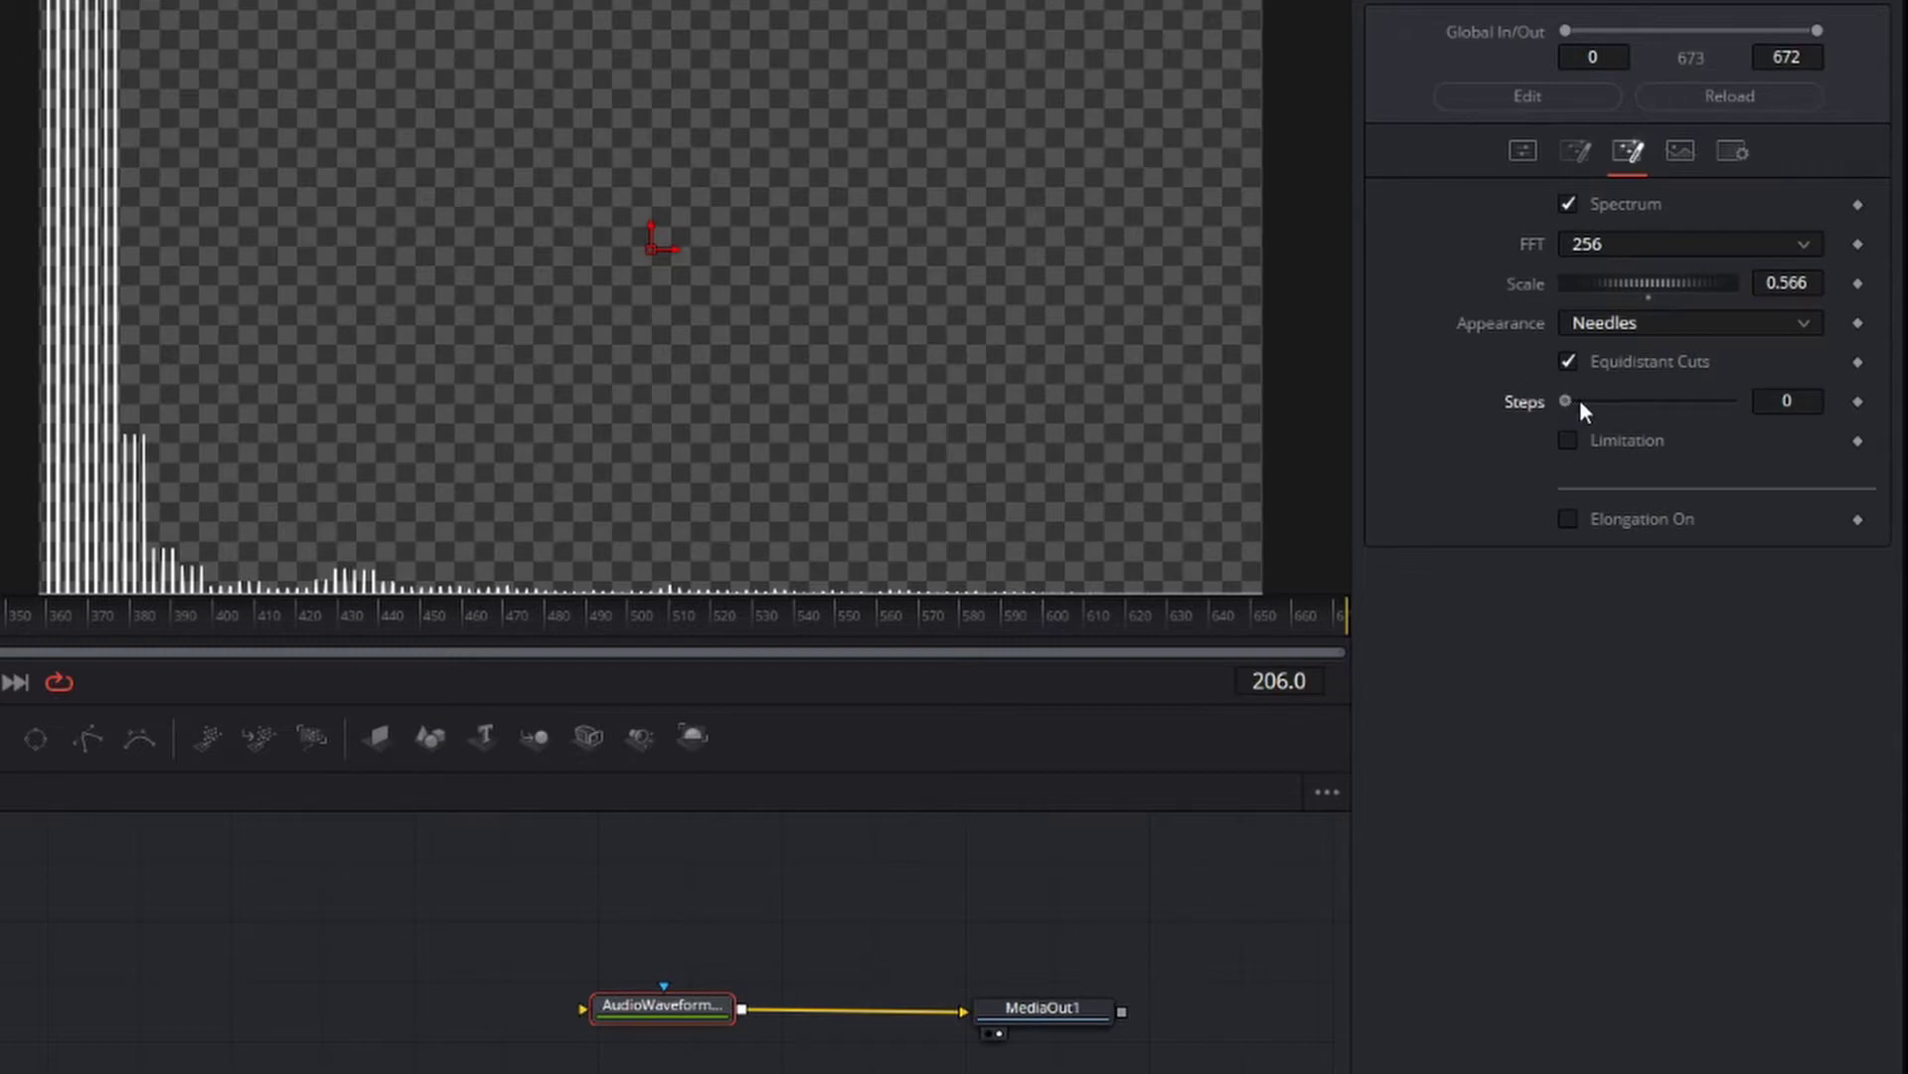
pyautogui.moveTo(1573, 398); pyautogui.dragTo(1605, 401)
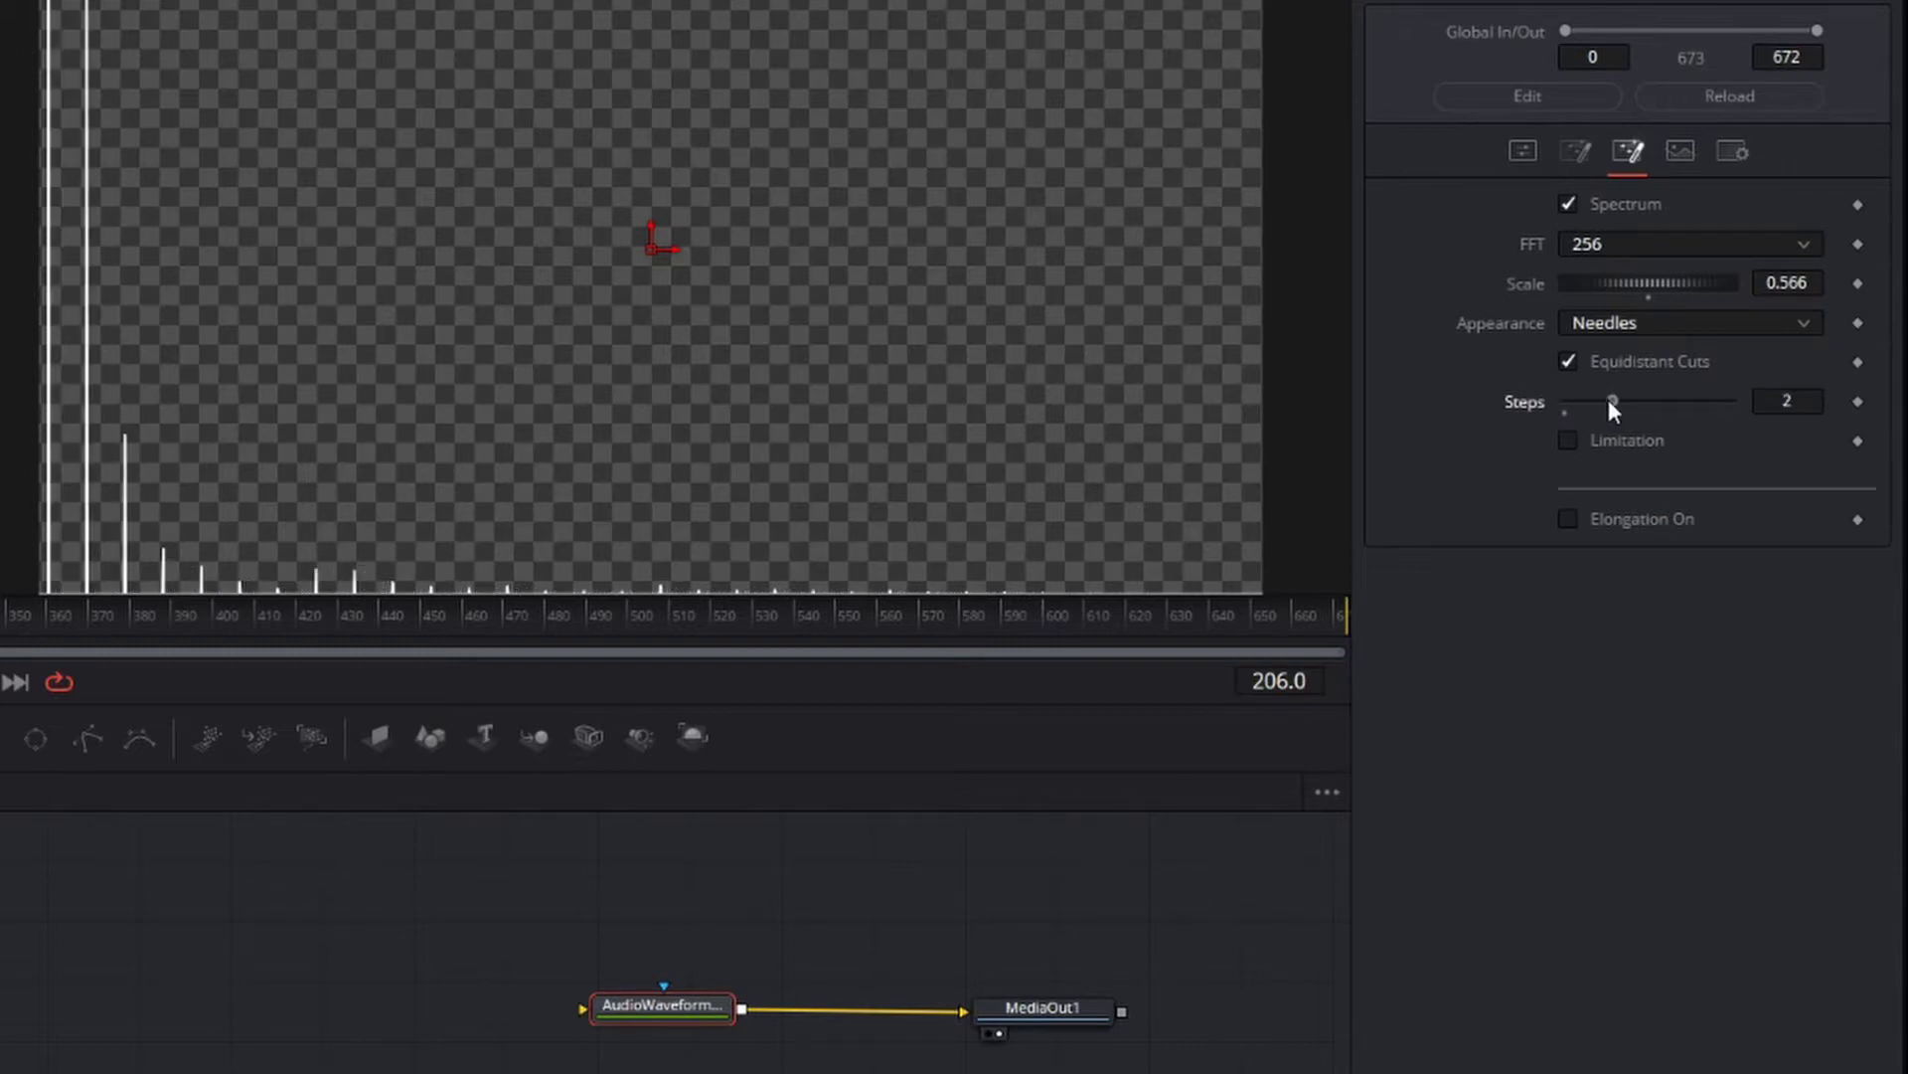
pyautogui.moveTo(1622, 398); pyautogui.dragTo(1635, 401)
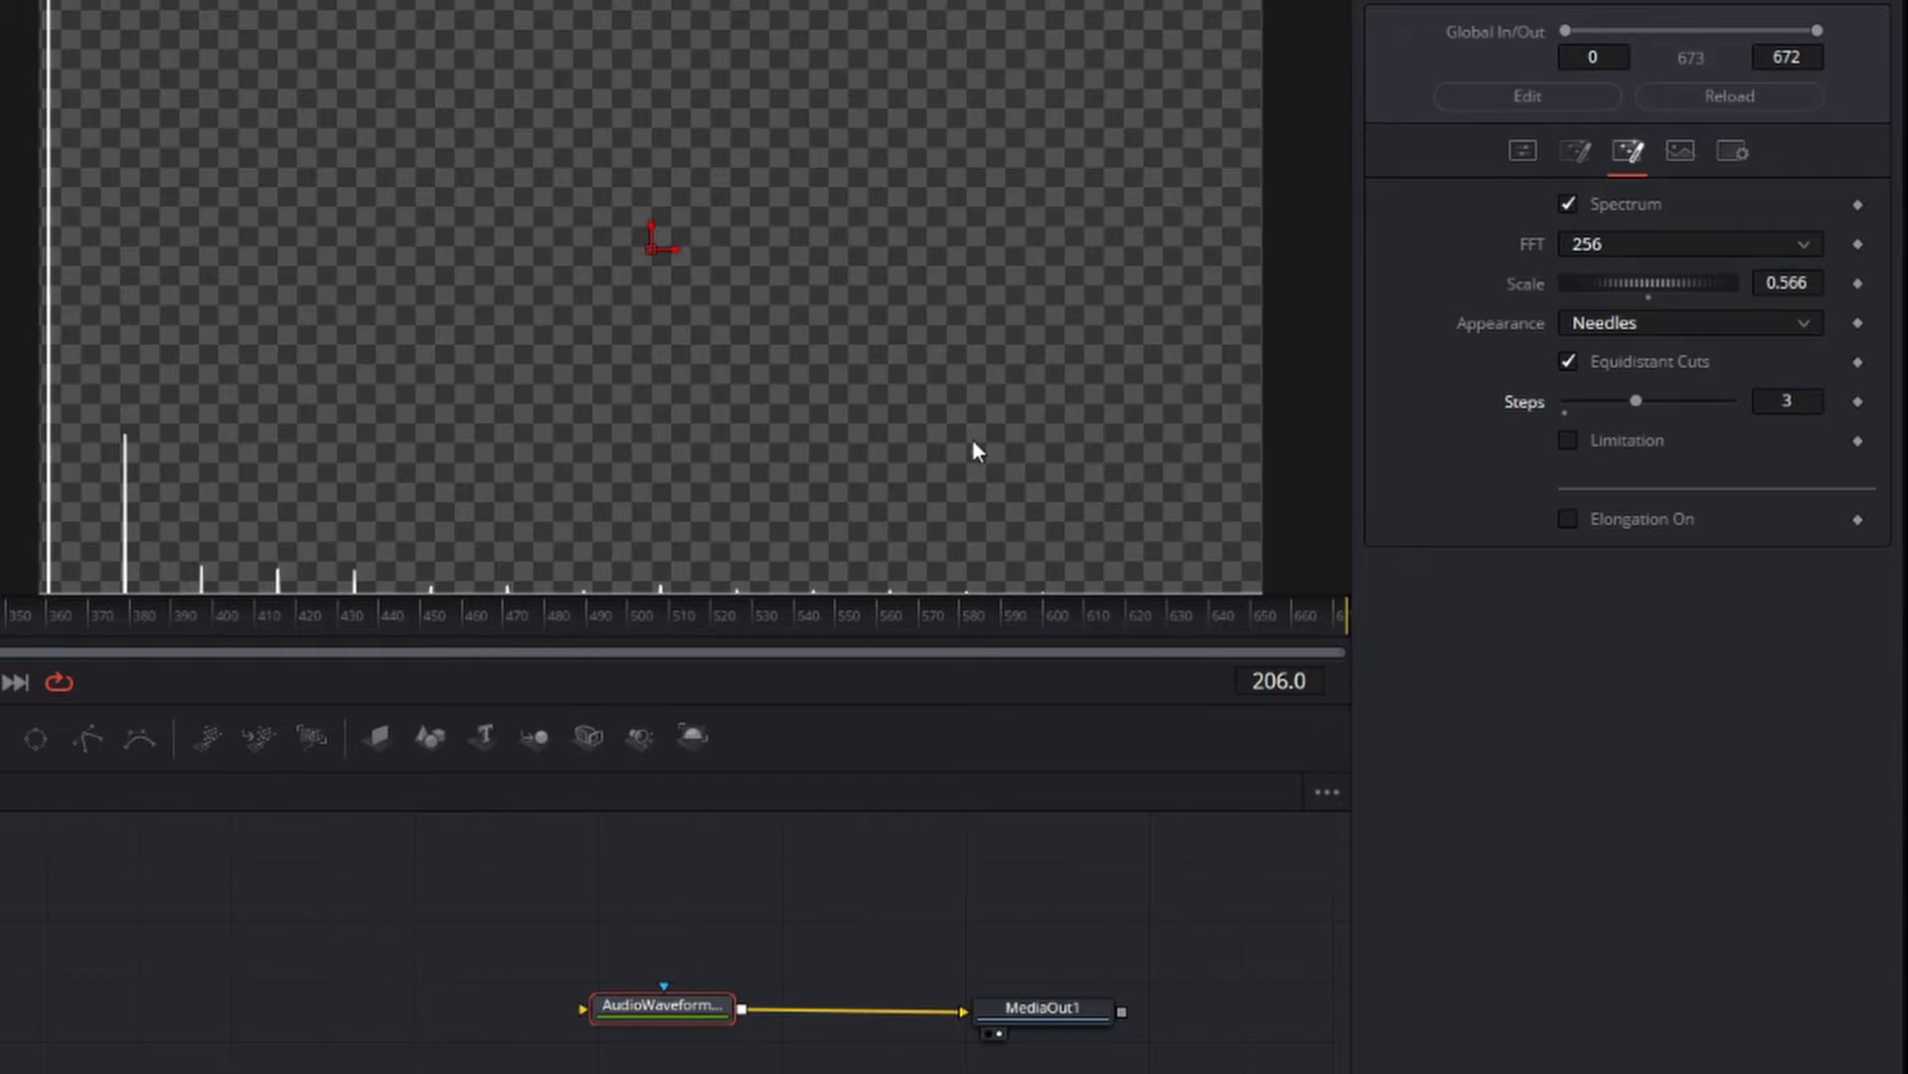
pyautogui.click(1608, 328)
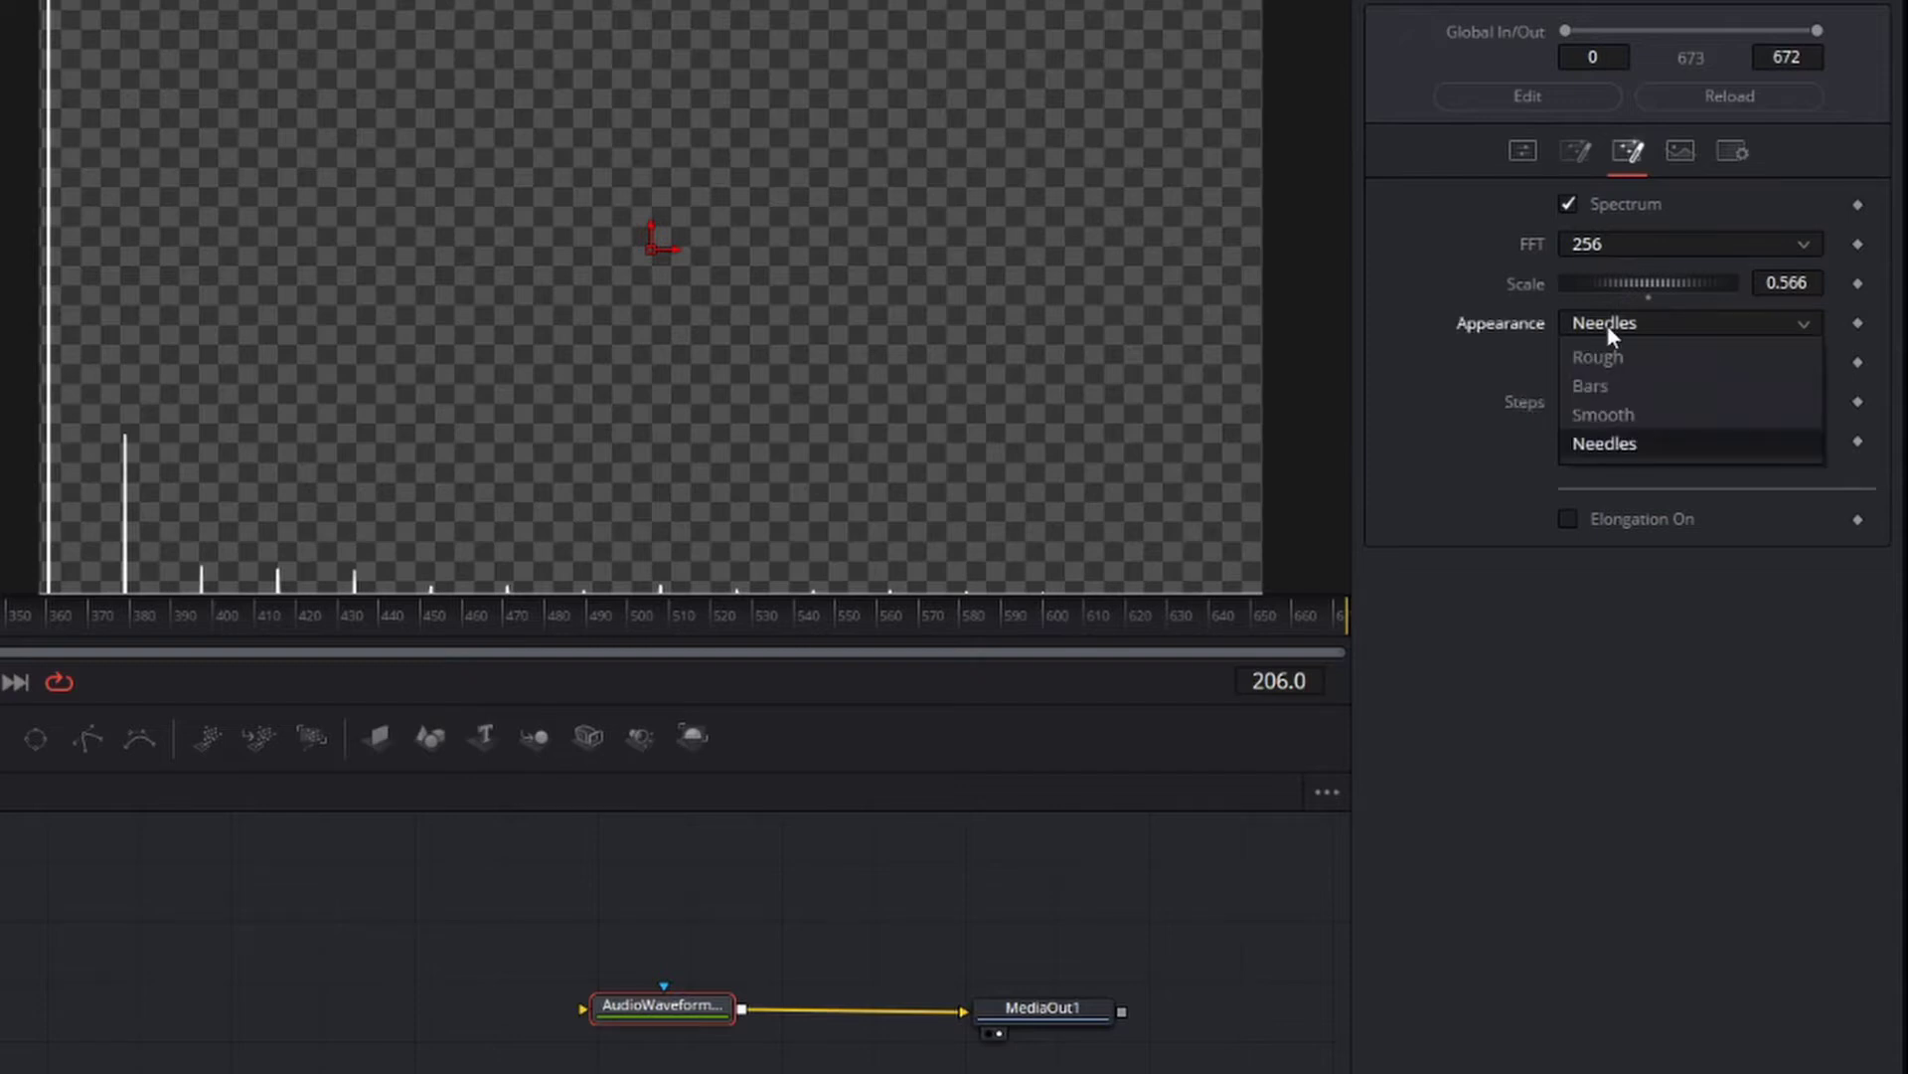
pyautogui.click(1621, 378)
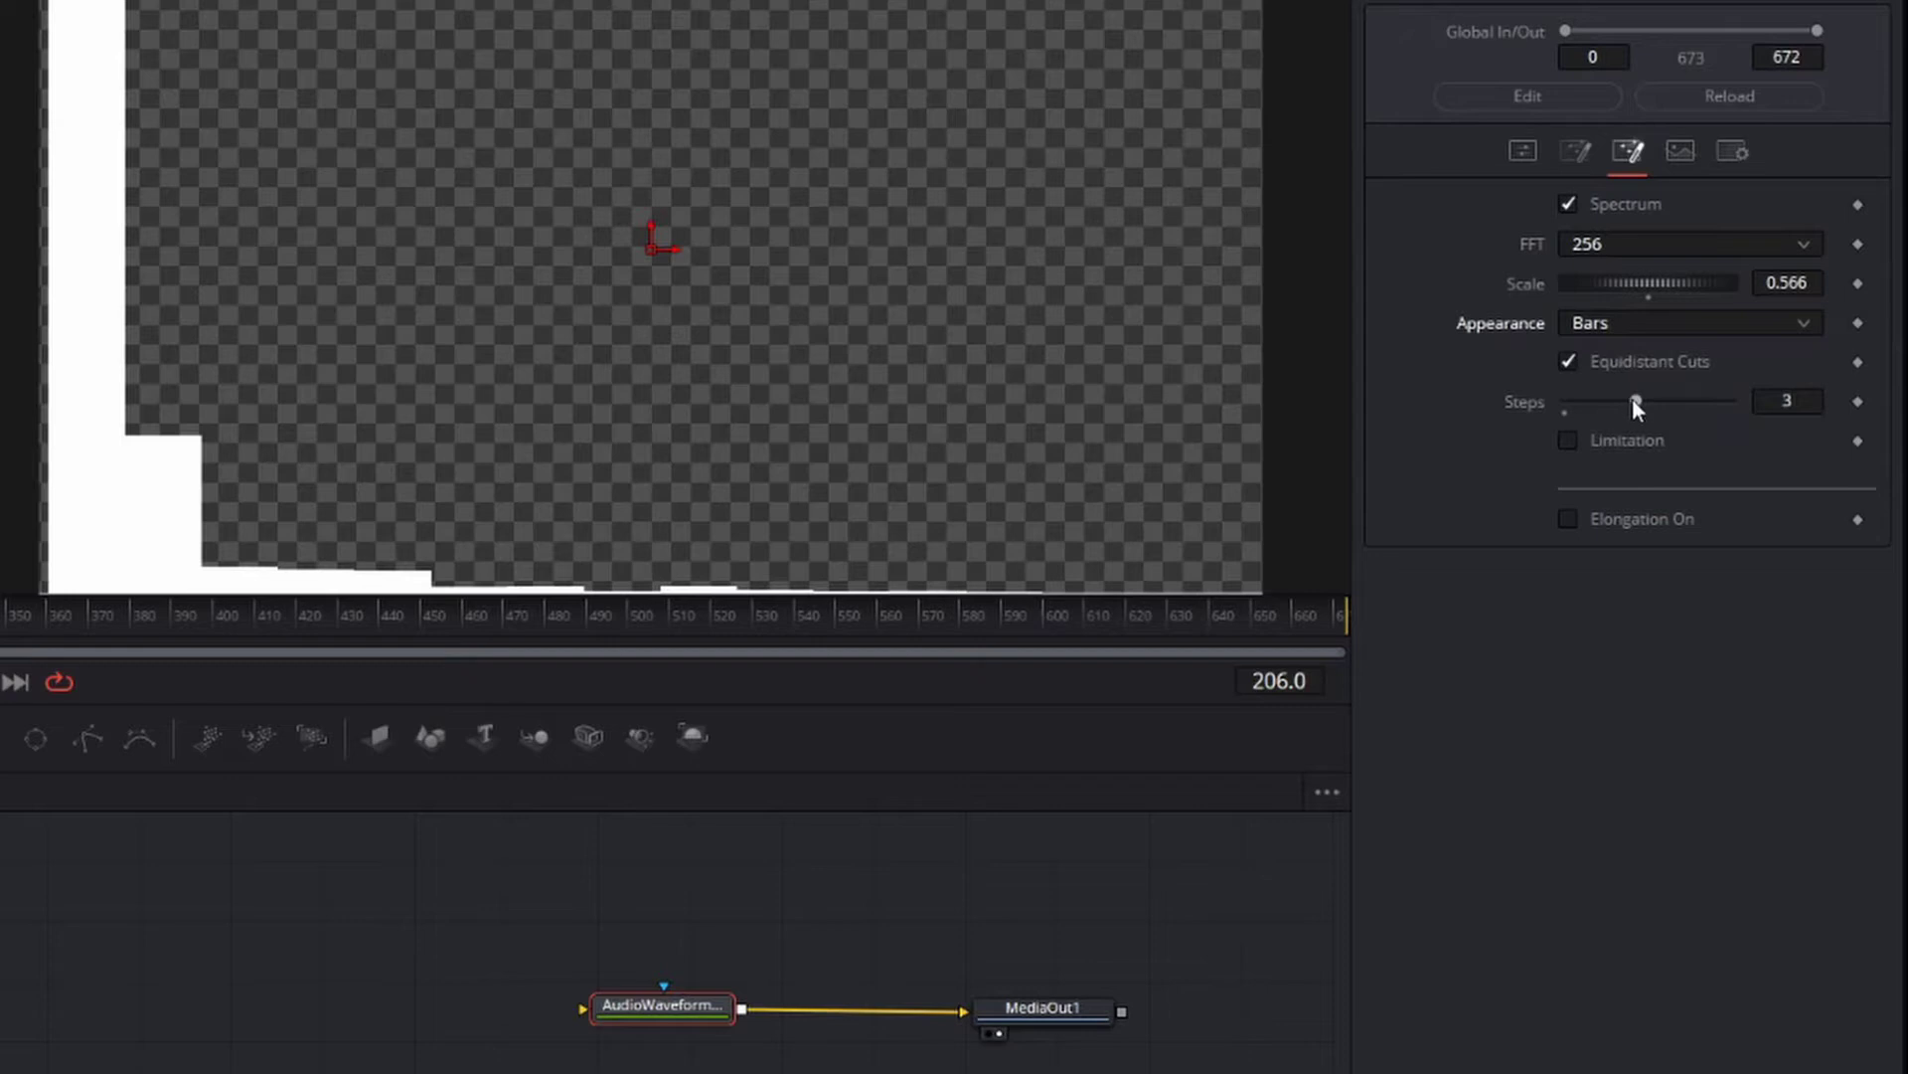
pyautogui.moveTo(1636, 403)
pyautogui.mouseDown()
pyautogui.moveTo(1682, 406)
pyautogui.moveTo(1661, 406)
pyautogui.mouseUp()
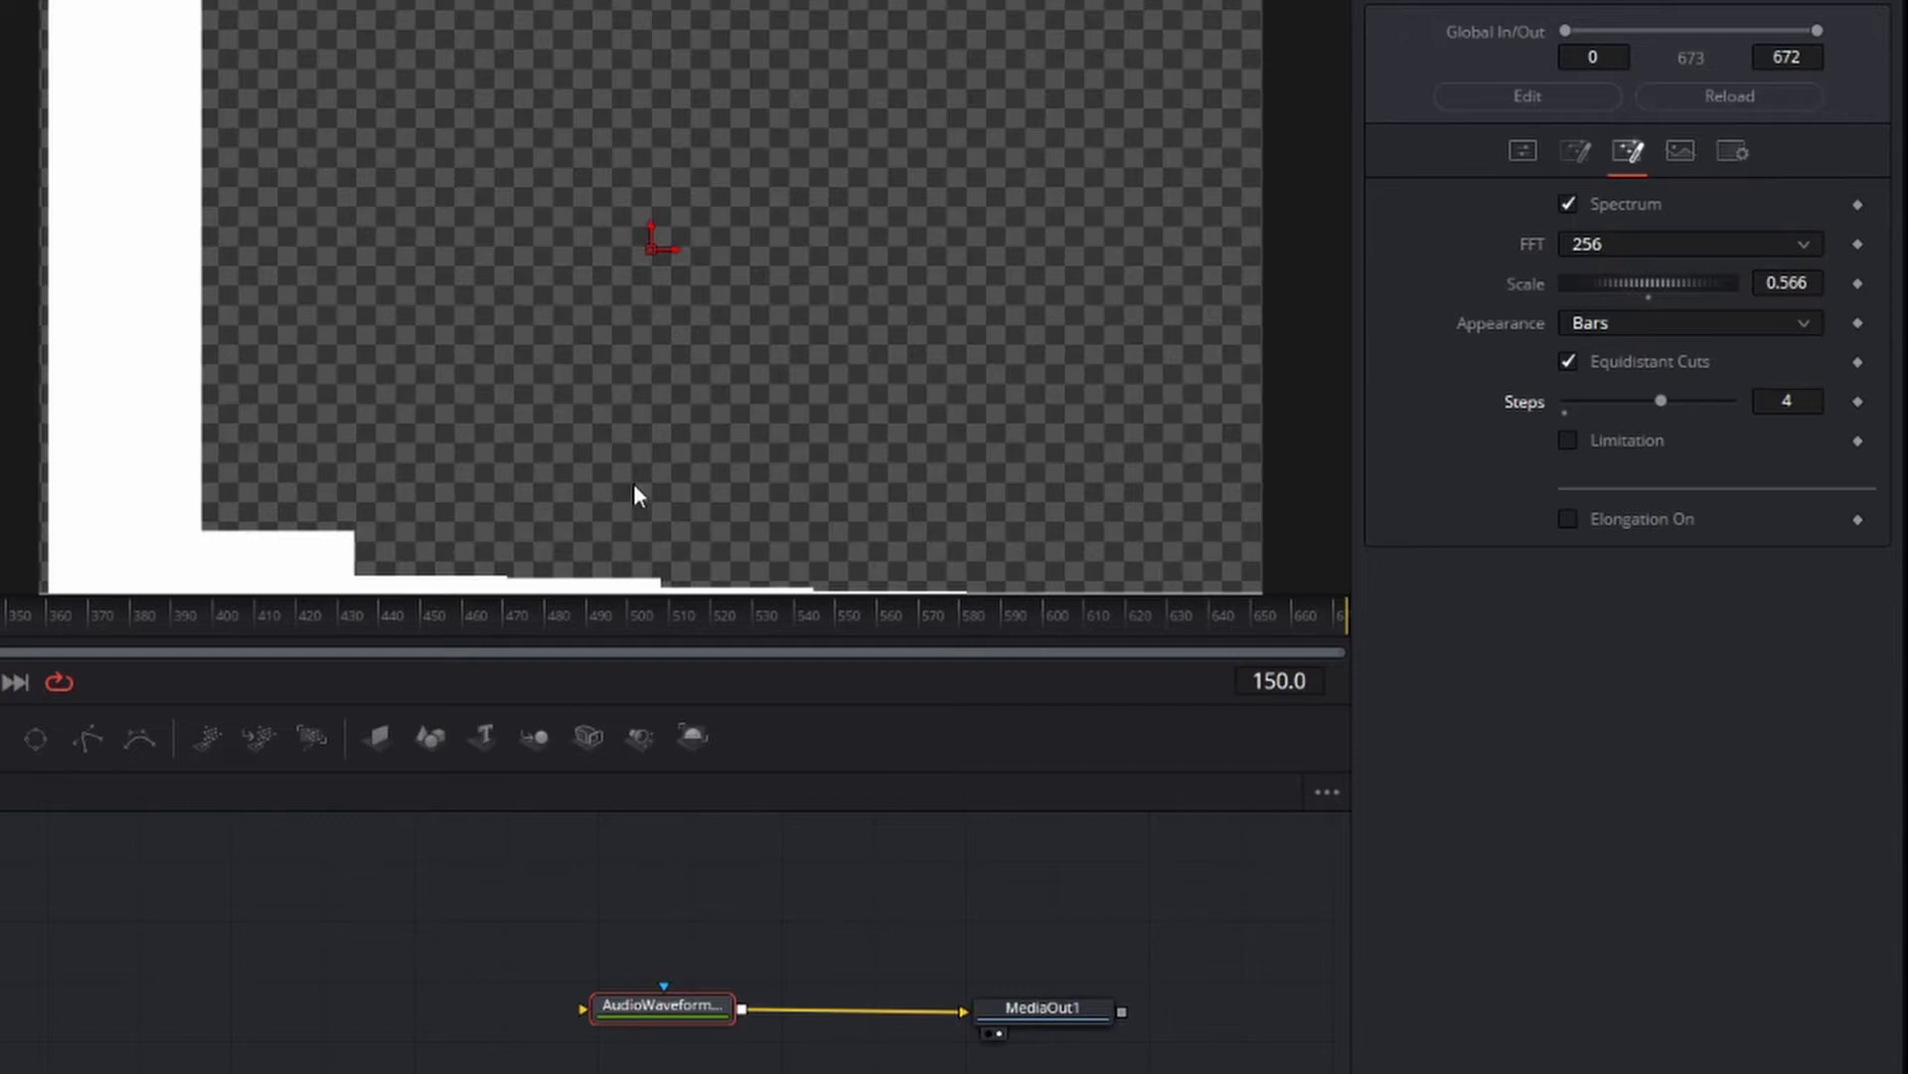
# Enable Limitation with Threshold 0.3348 and Compression 26.14.
pyautogui.click(1571, 440)
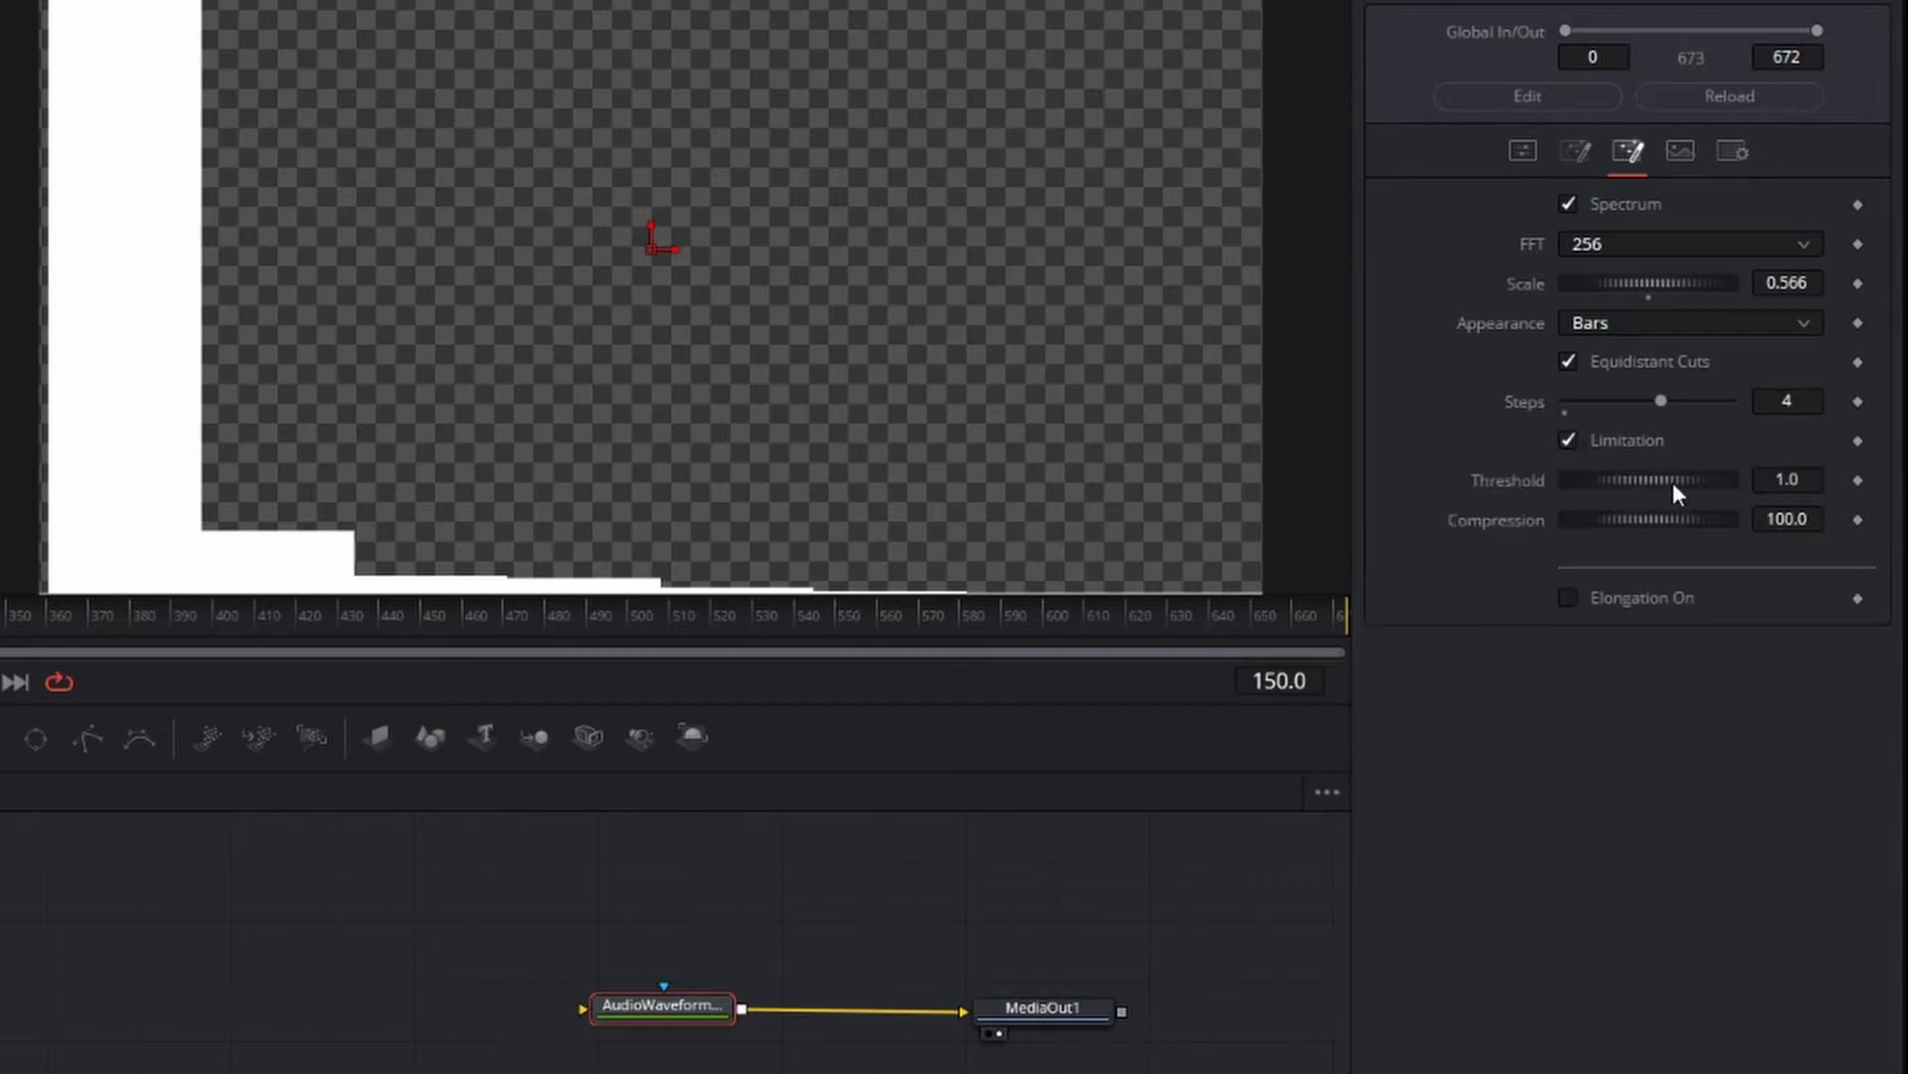
pyautogui.moveTo(1674, 482); pyautogui.dragTo(1539, 487)
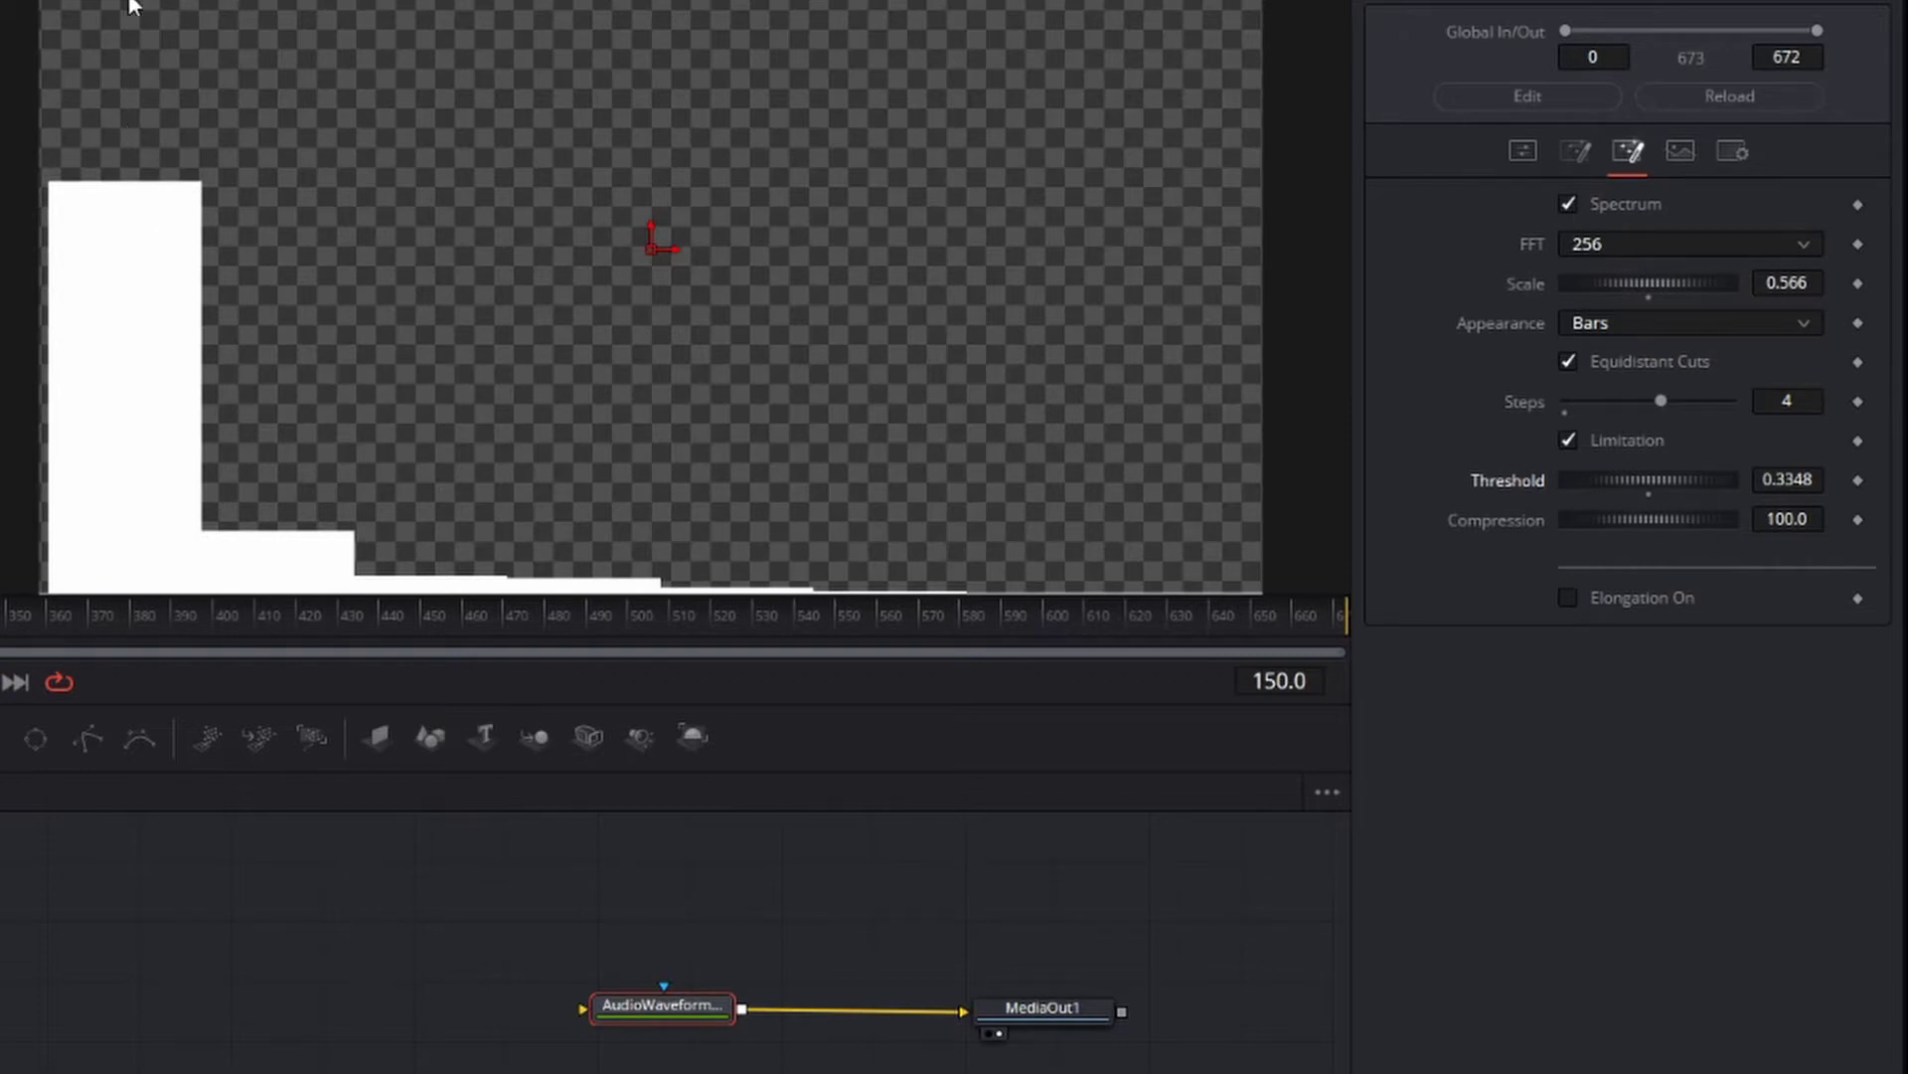
pyautogui.moveTo(1623, 521); pyautogui.dragTo(1554, 530)
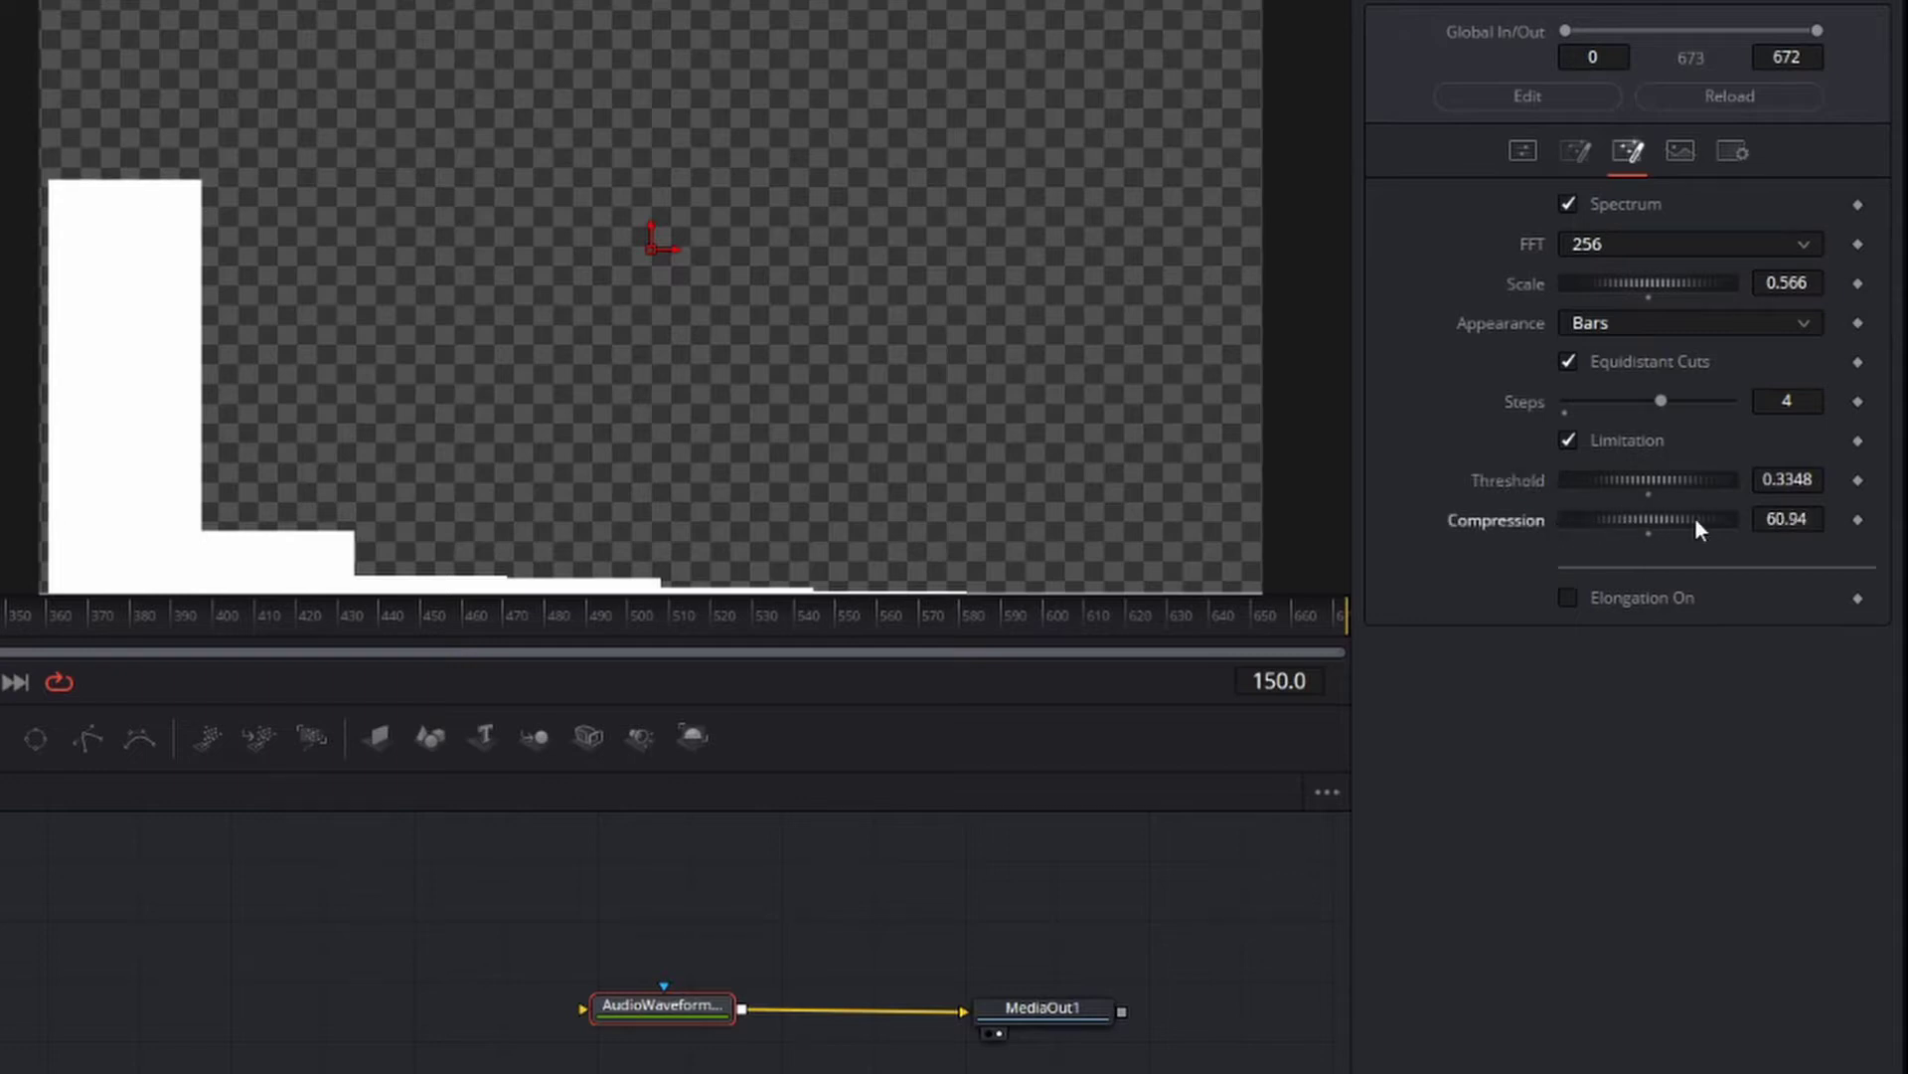
pyautogui.moveTo(1696, 519)
pyautogui.mouseDown()
pyautogui.moveTo(1579, 532)
pyautogui.moveTo(1629, 518)
pyautogui.mouseUp()
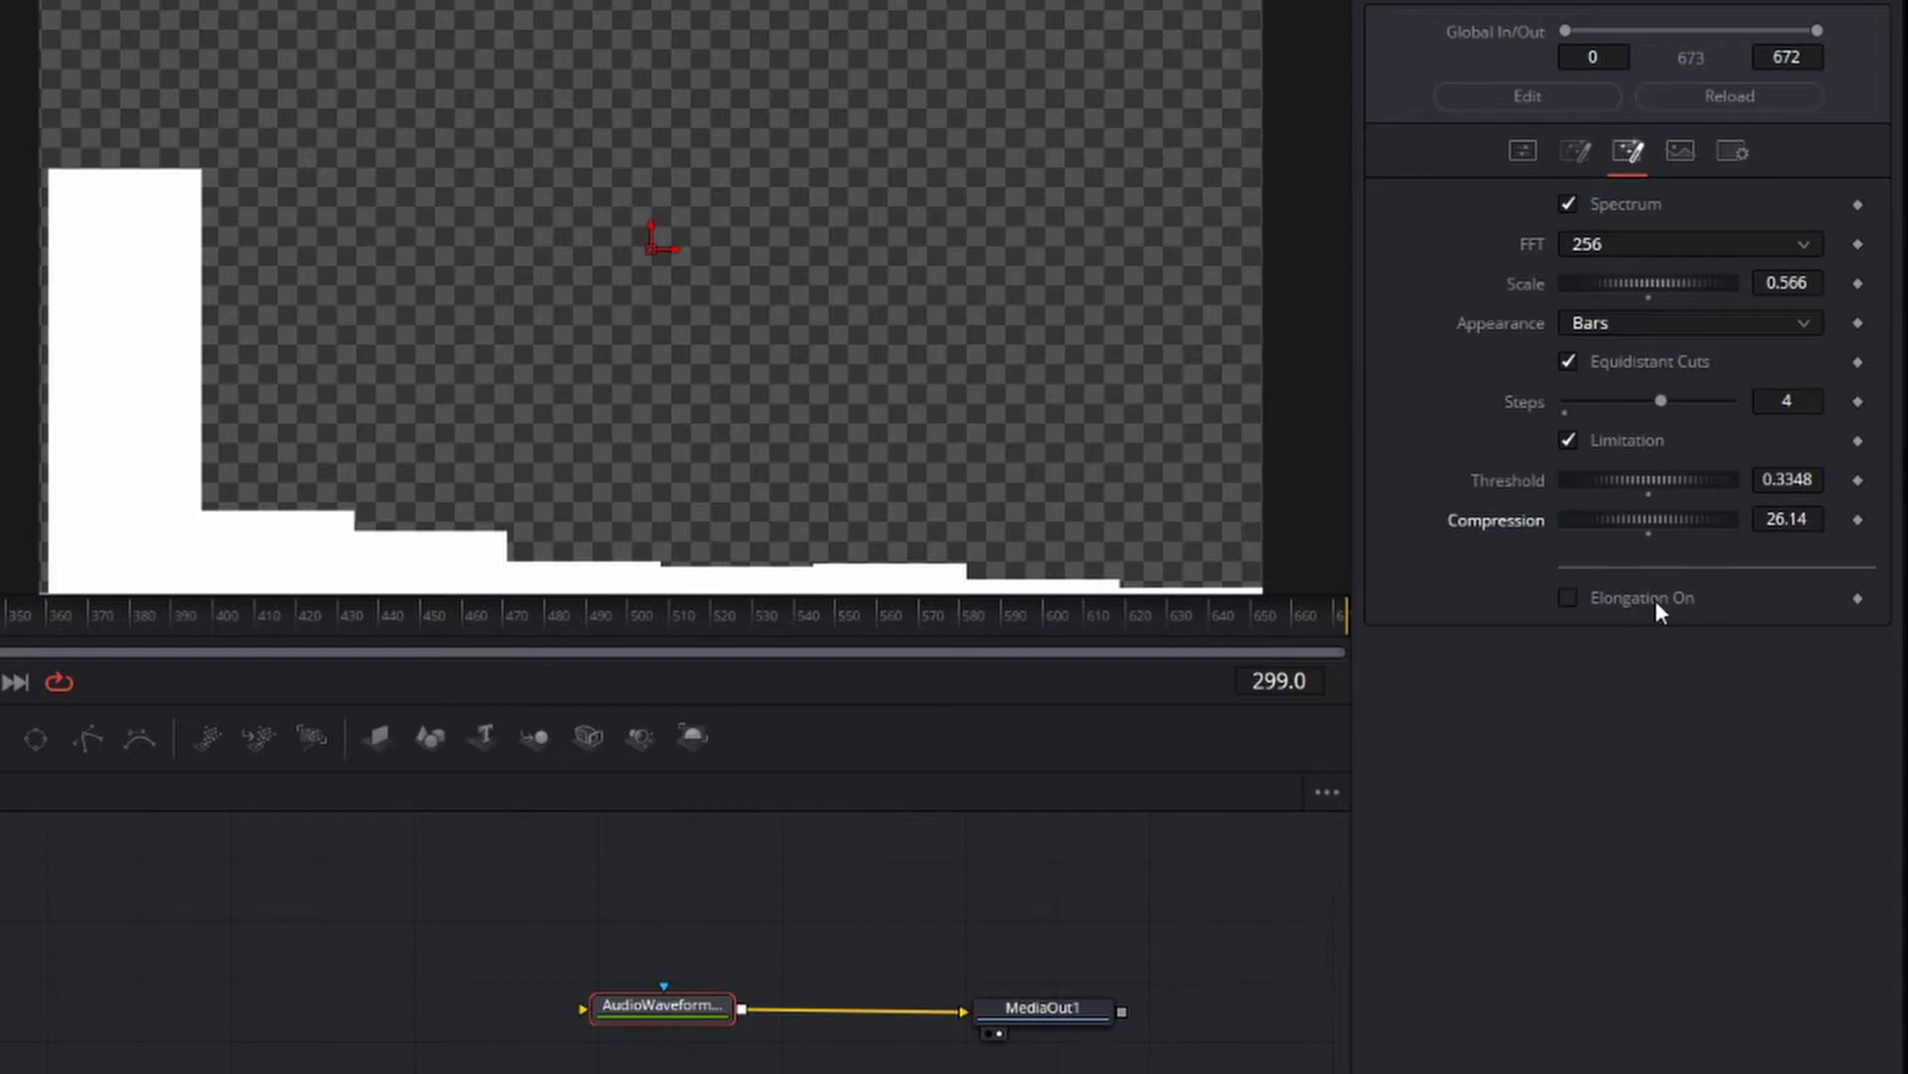
# Enable Elongation, shift its orange bar left, and set Steps to 0.
pyautogui.click(1570, 598)
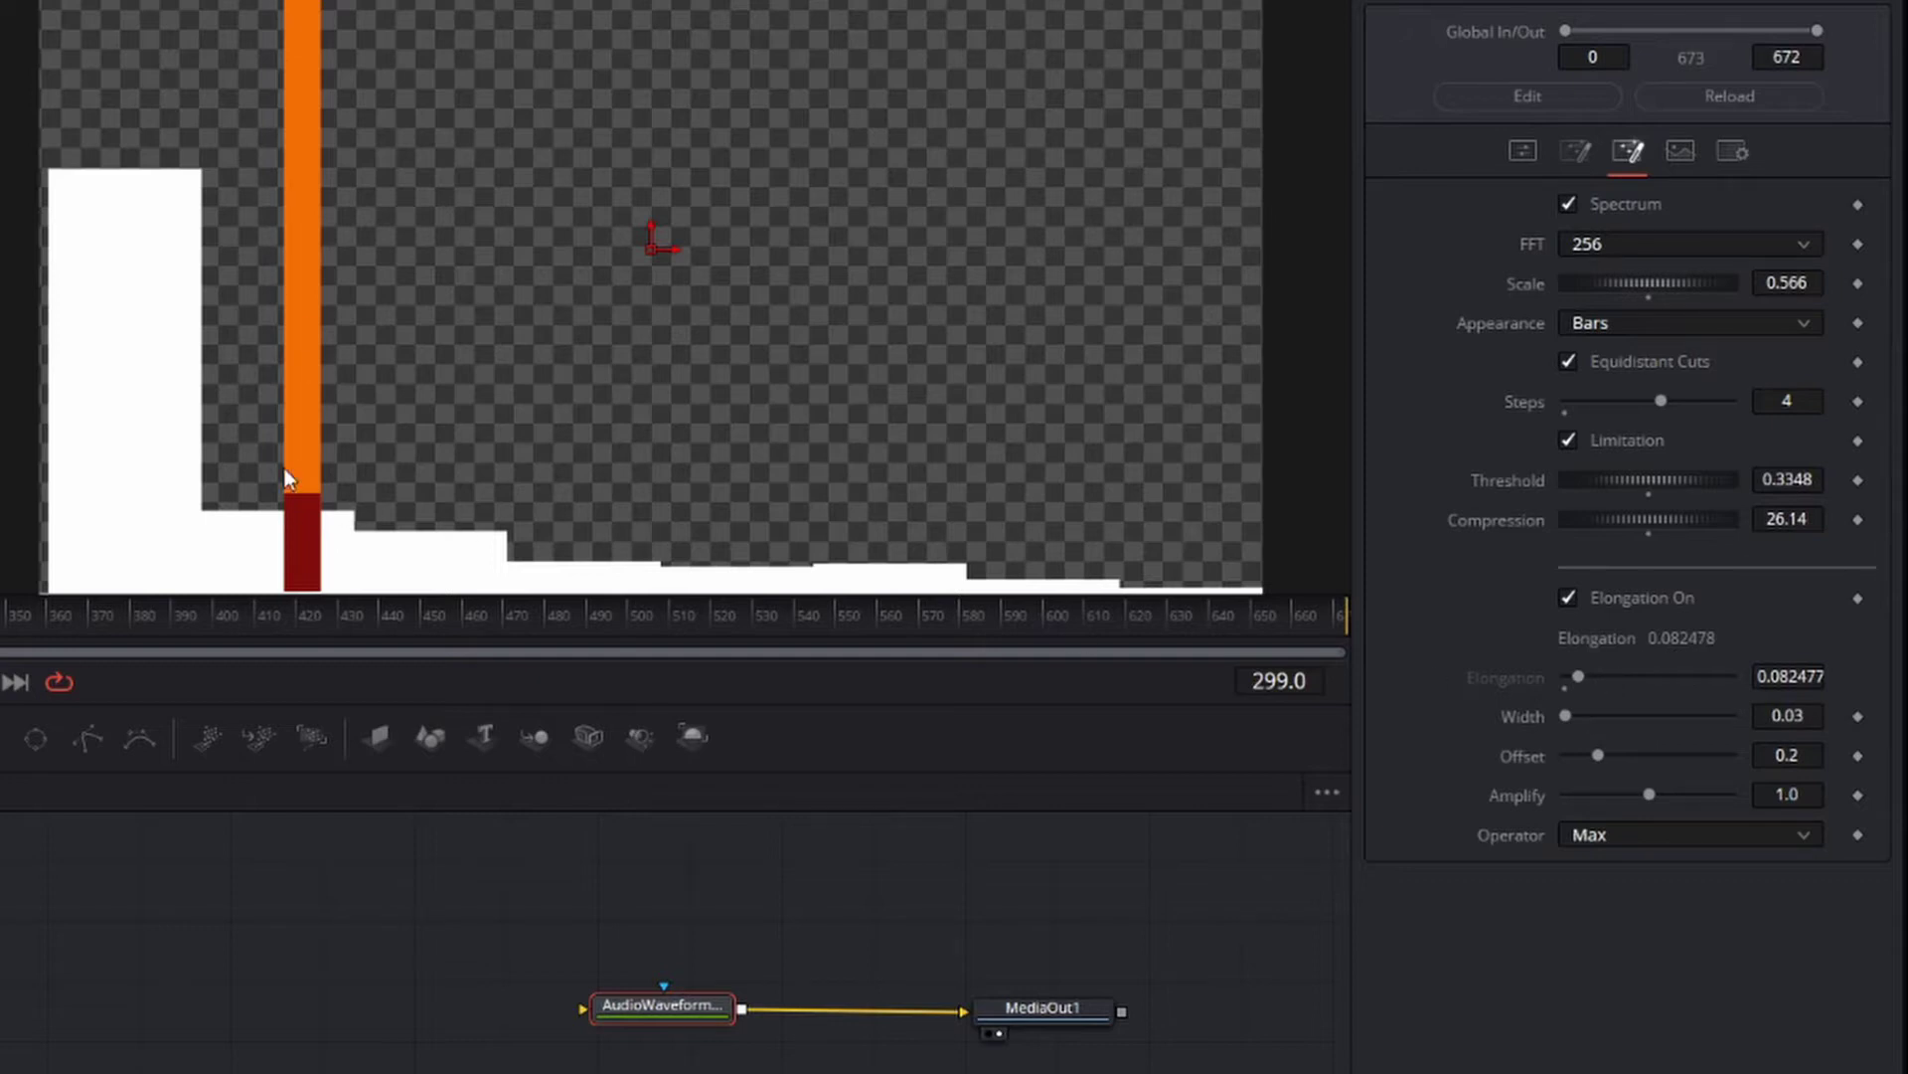
pyautogui.moveTo(1597, 756)
pyautogui.mouseDown()
pyautogui.moveTo(1583, 750)
pyautogui.moveTo(1634, 753)
pyautogui.mouseUp()
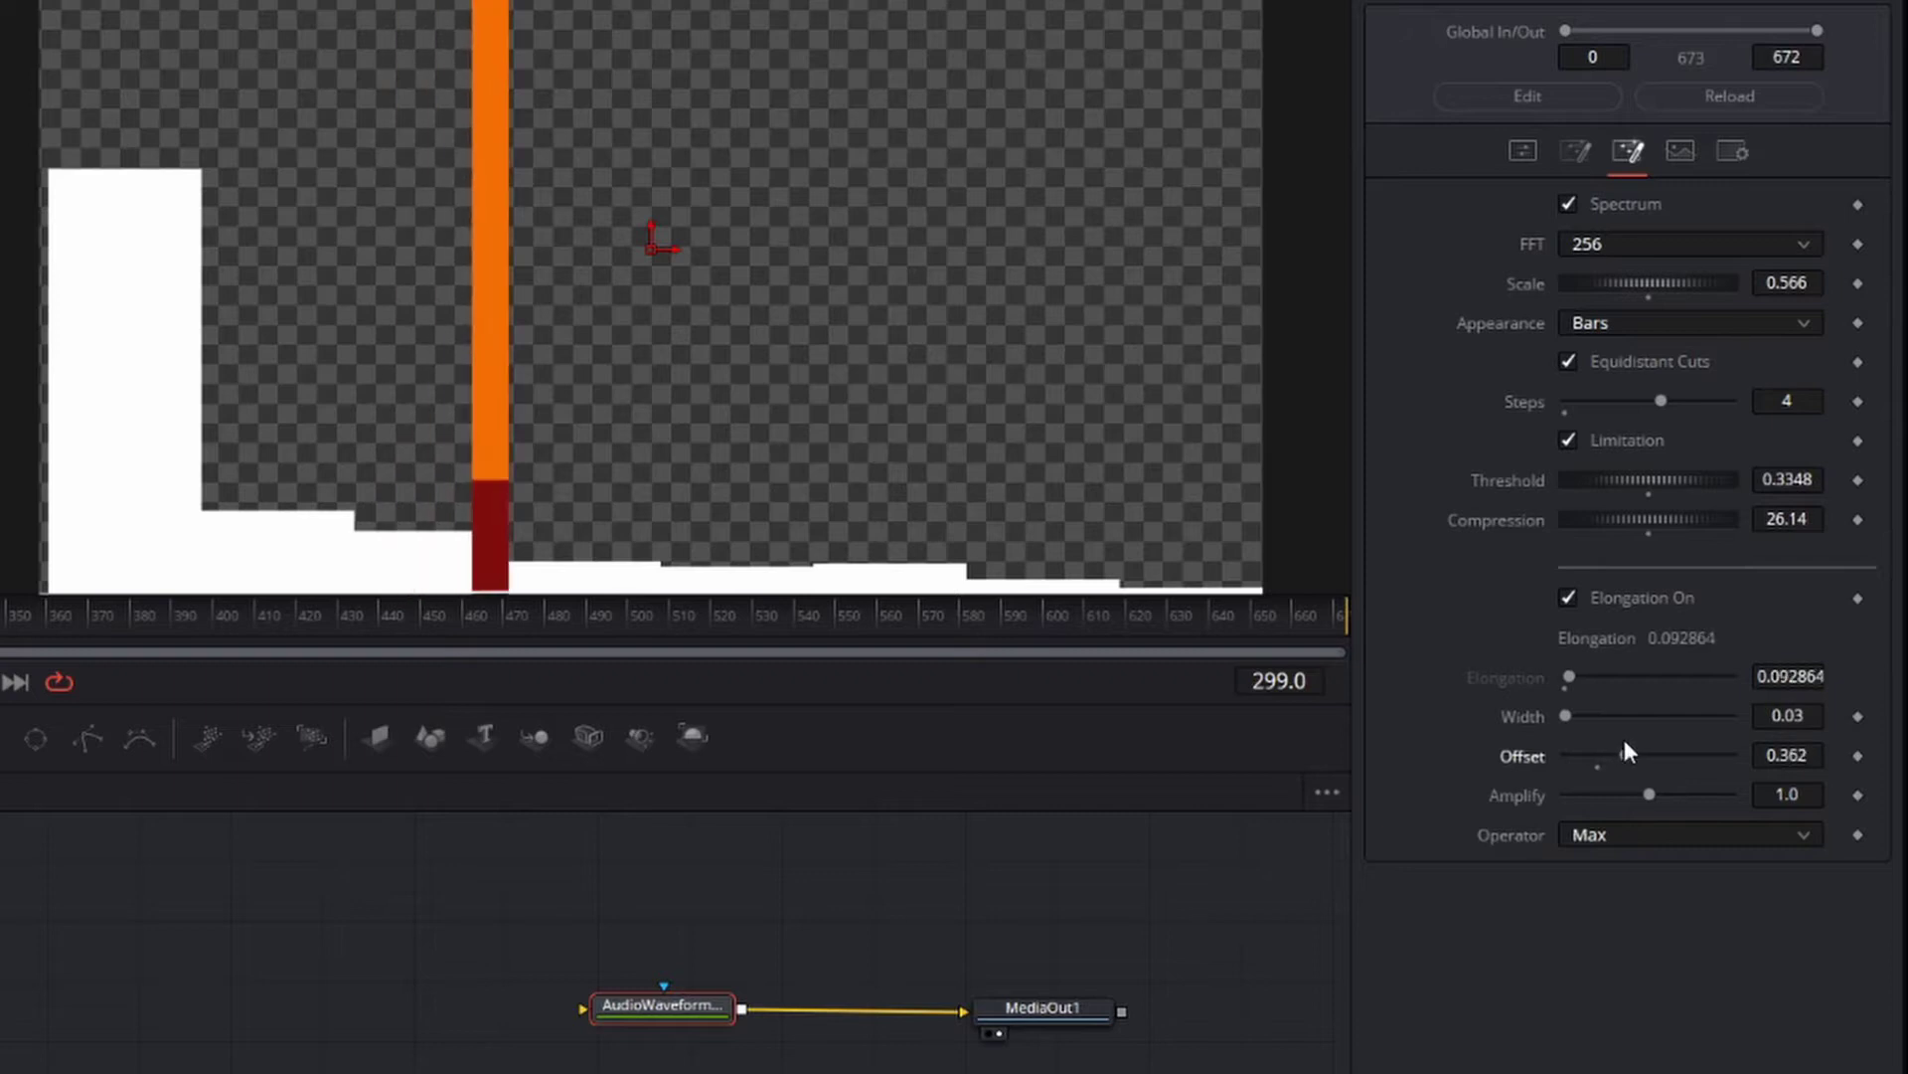
pyautogui.click(1613, 358)
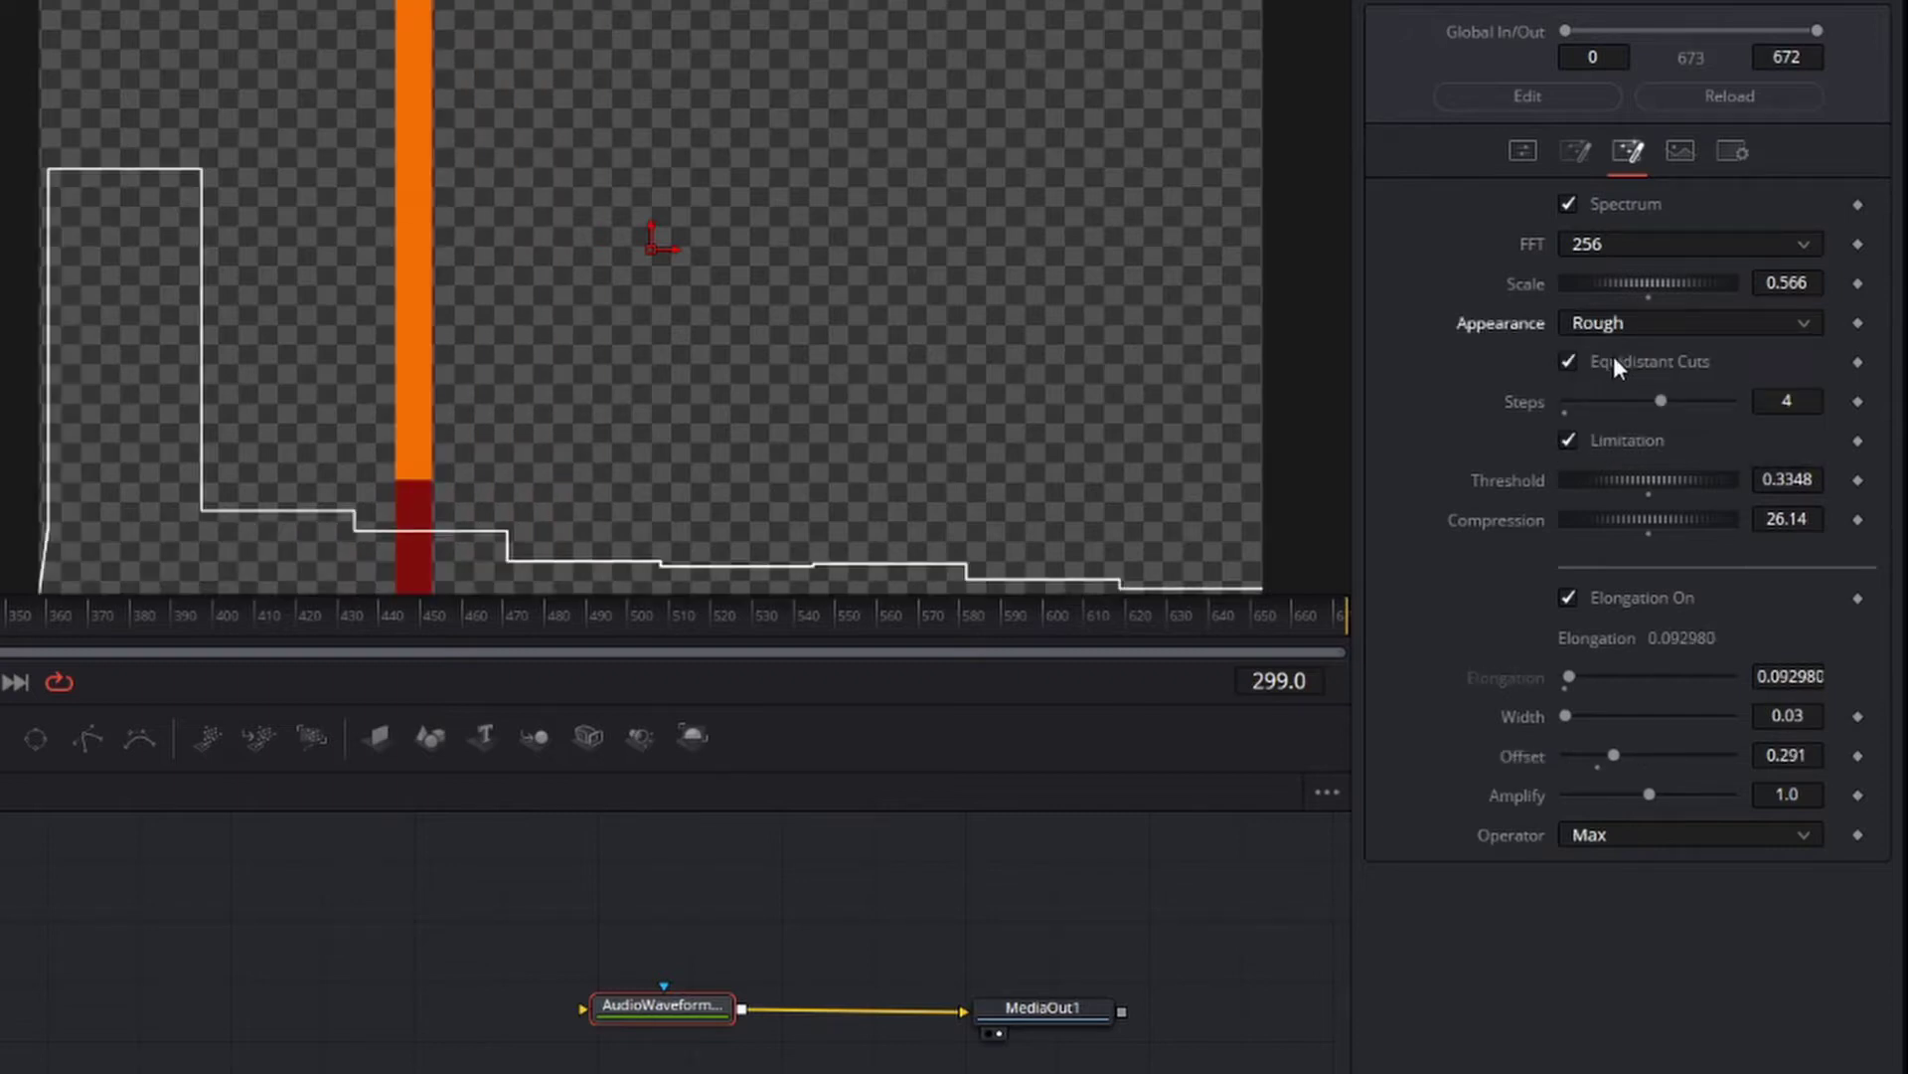
pyautogui.click(1613, 326)
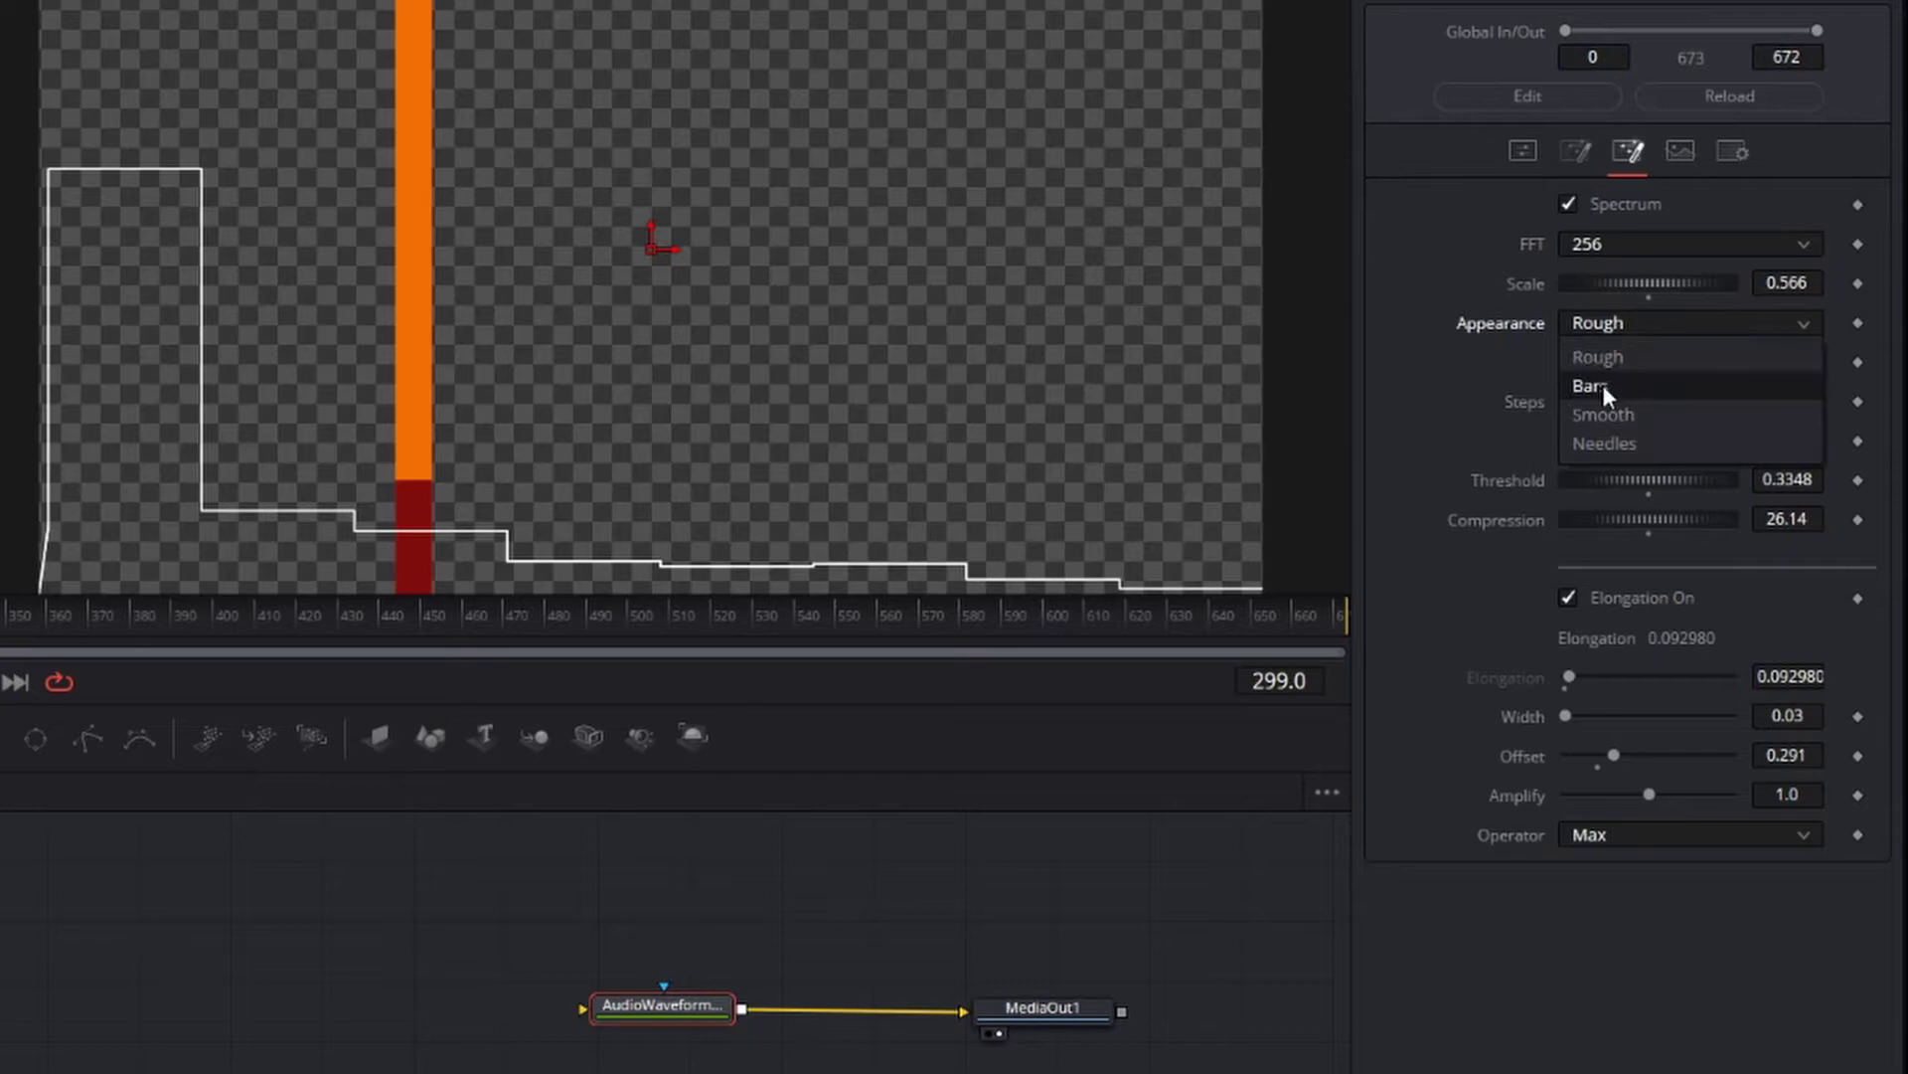
pyautogui.click(1603, 385)
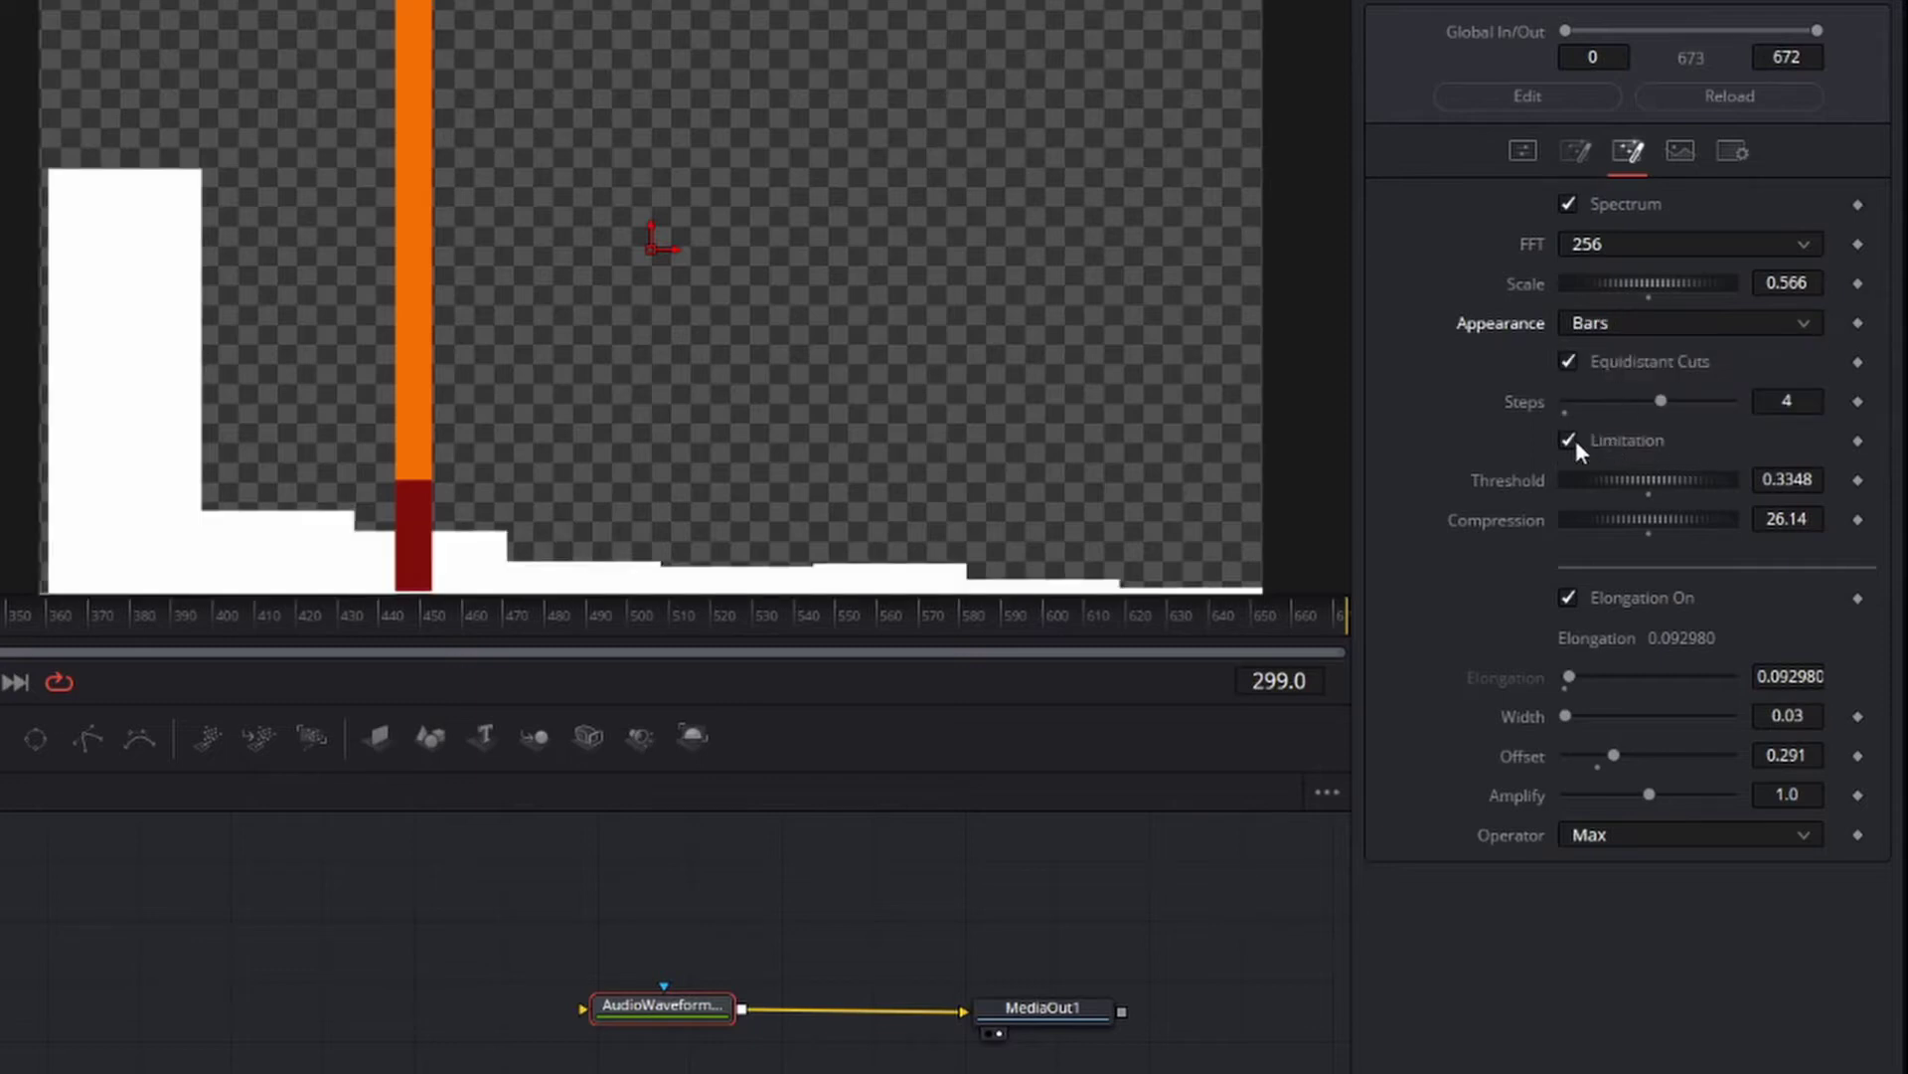
pyautogui.click(1564, 403)
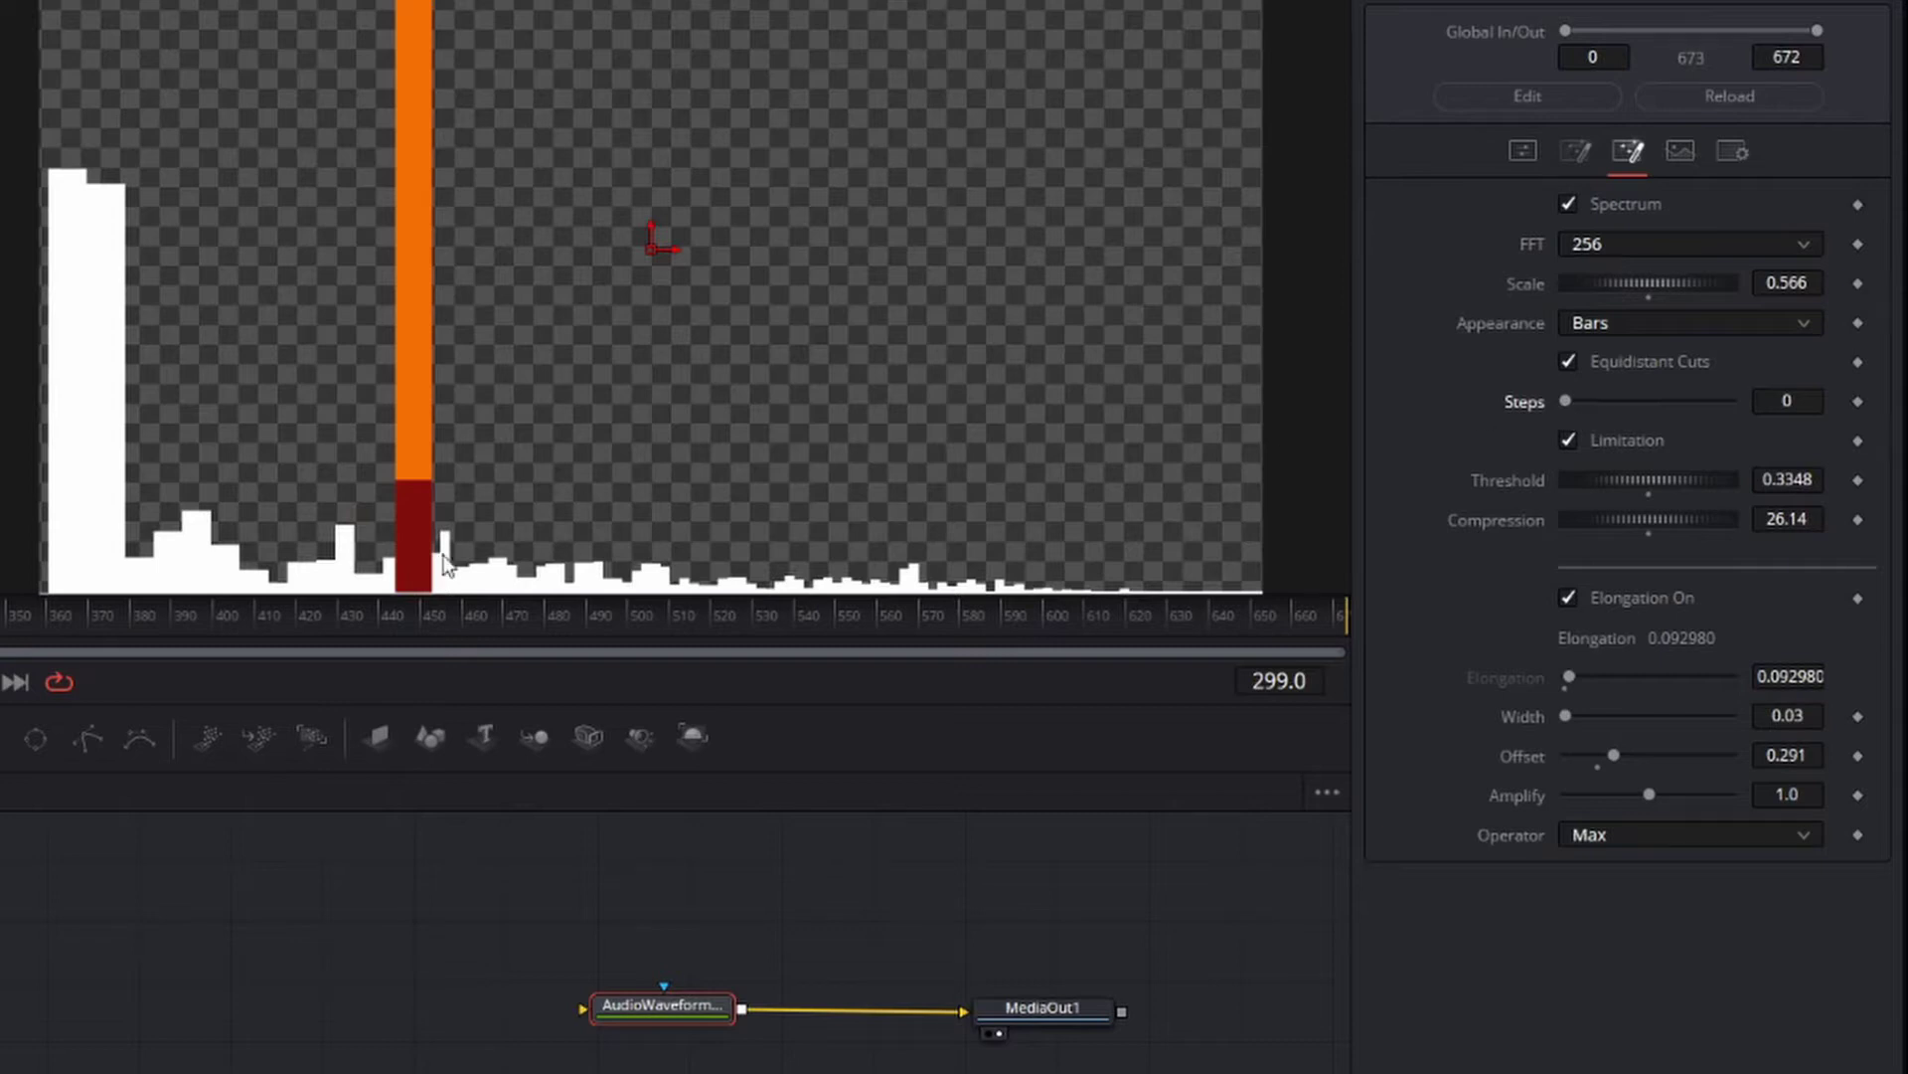
# Use Rough appearance with Offset 0.055, Amplify 0.346 and operator Max.
pyautogui.click(1663, 322)
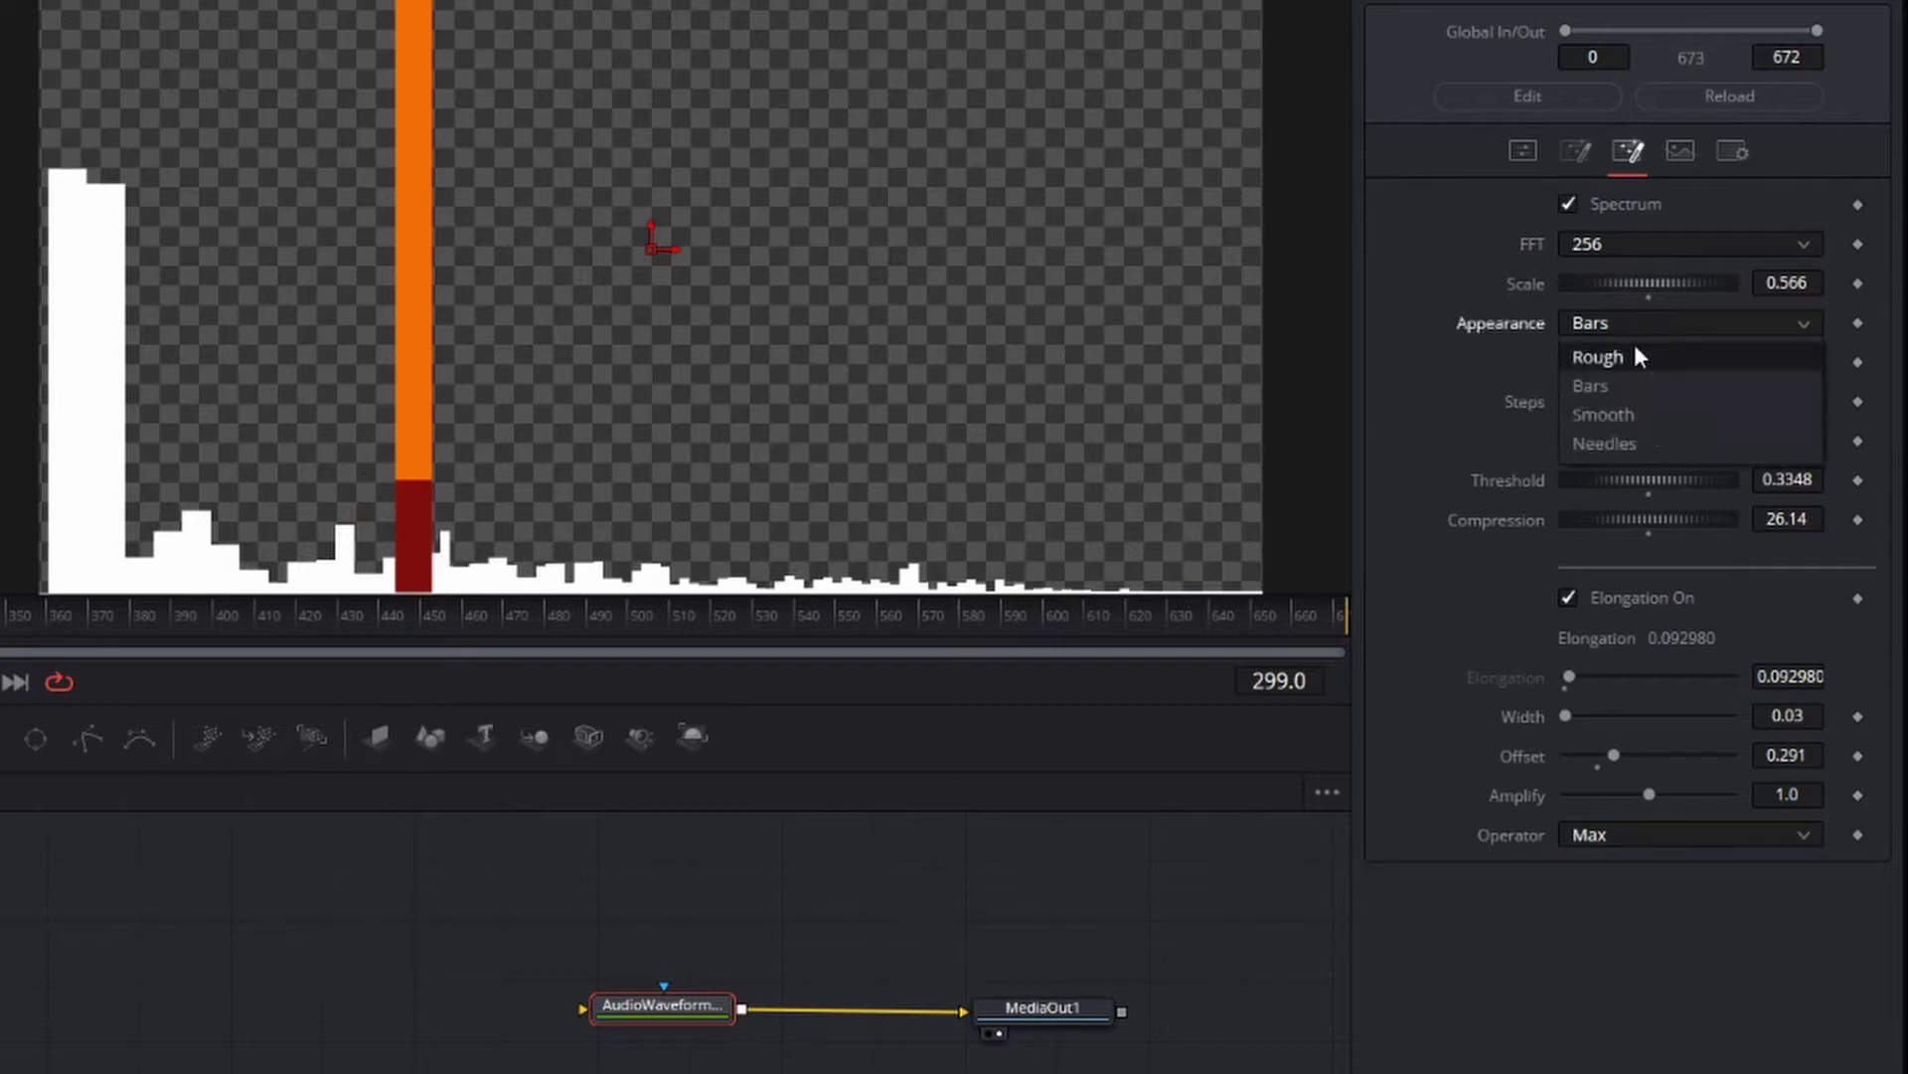
pyautogui.click(1628, 360)
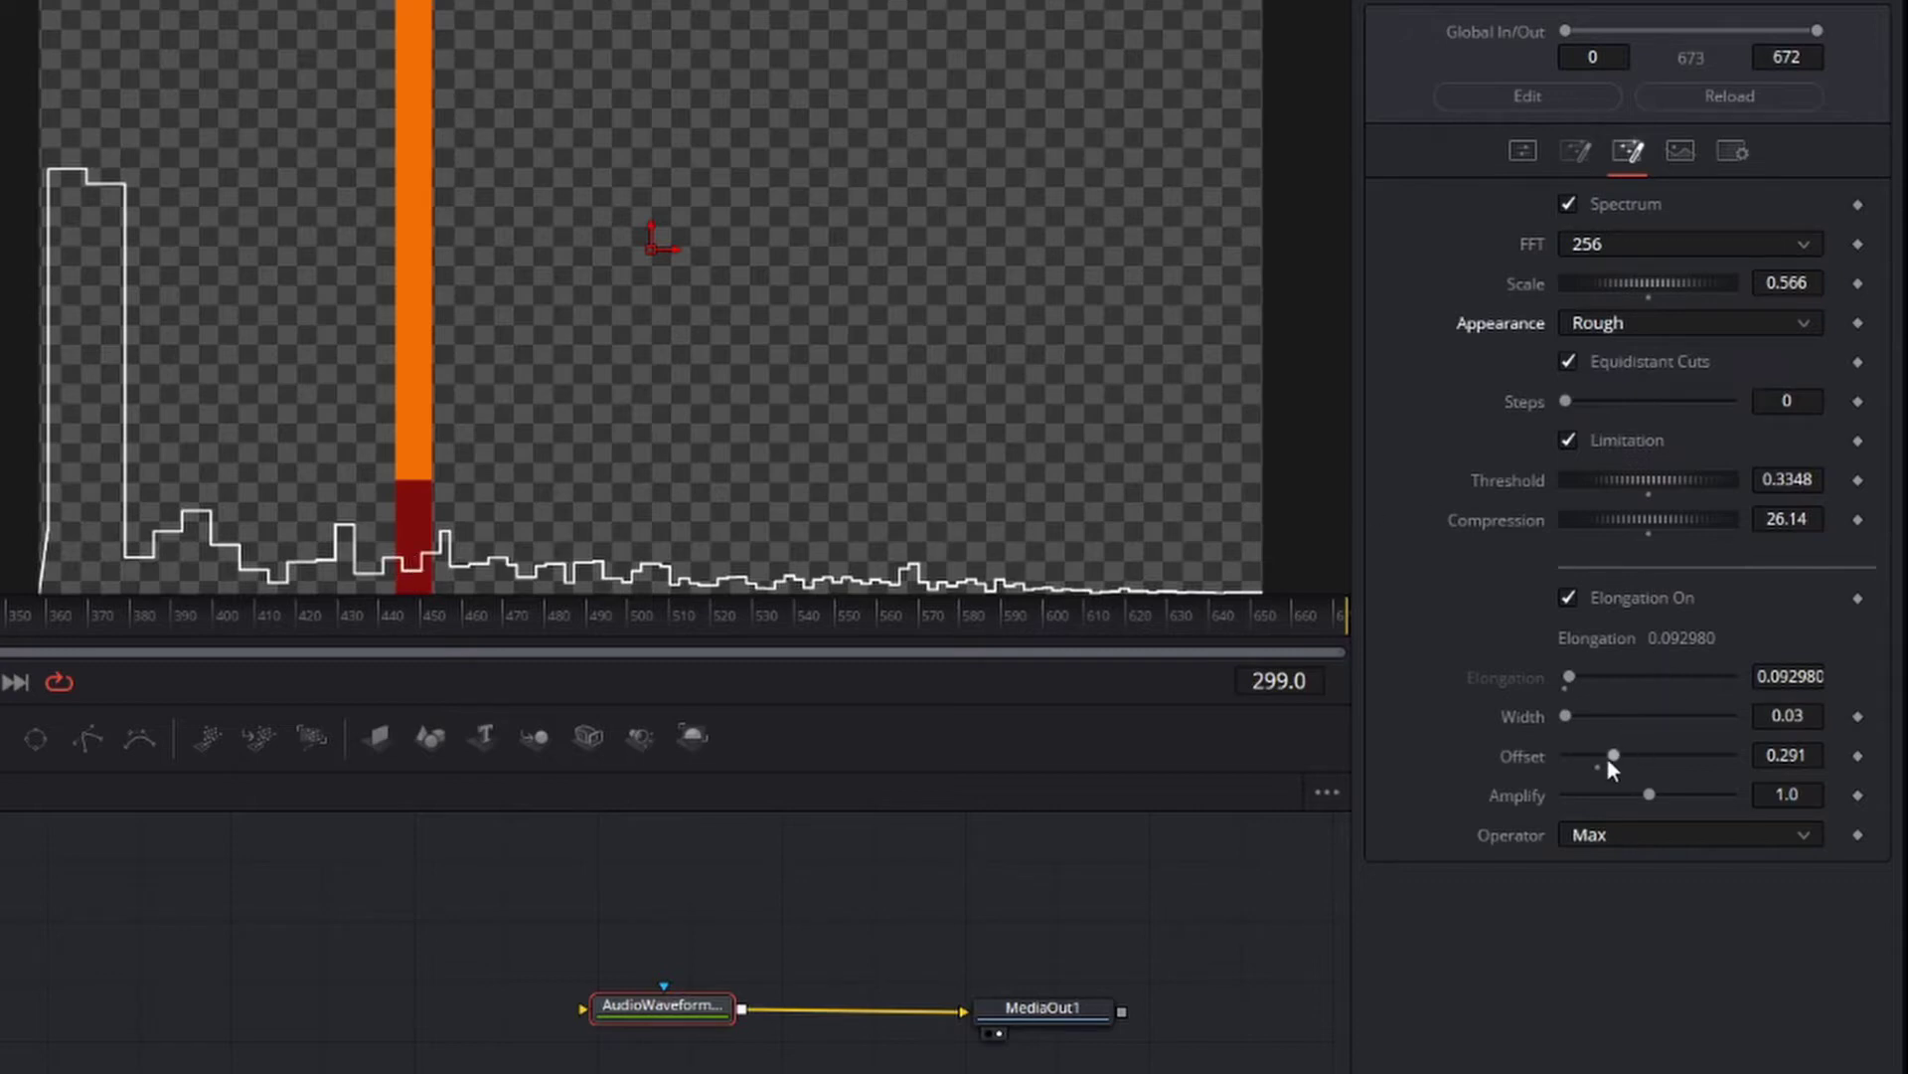
pyautogui.moveTo(1613, 754); pyautogui.dragTo(1573, 755)
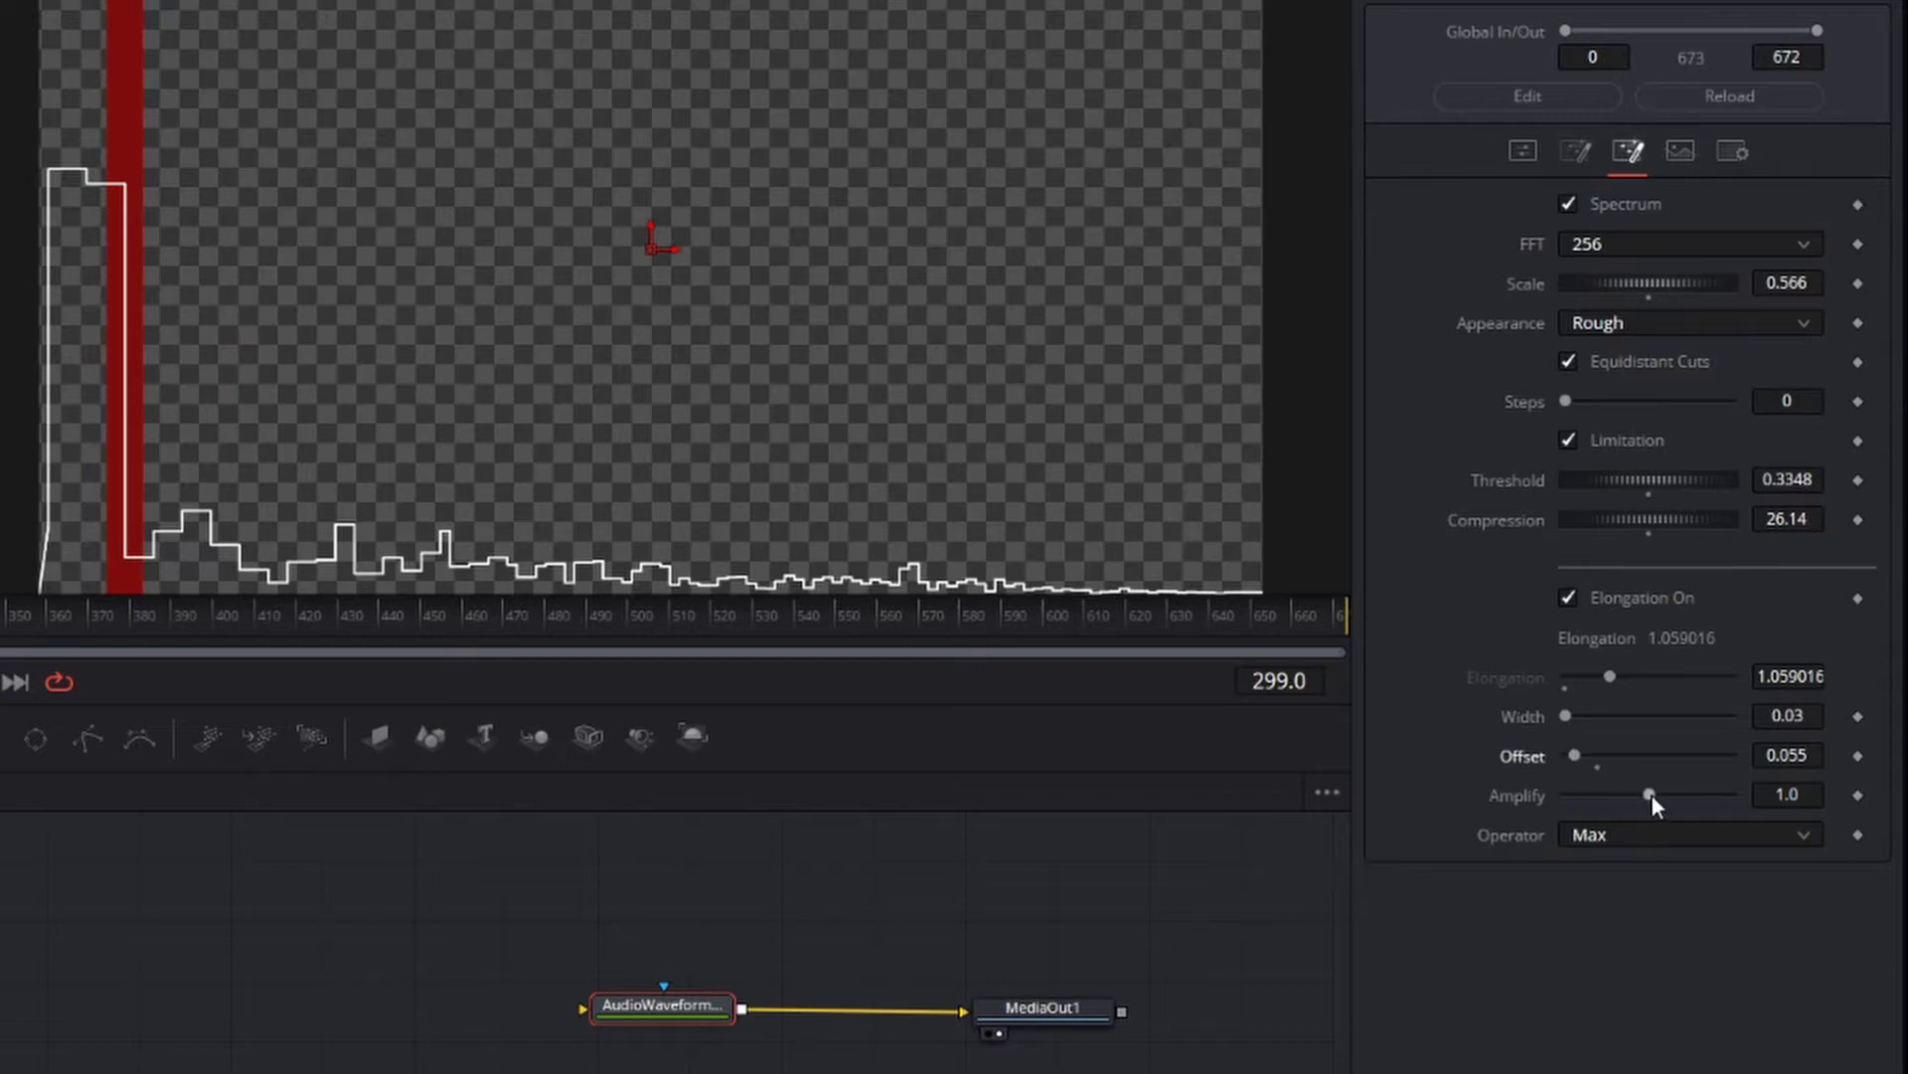
pyautogui.moveTo(1652, 794); pyautogui.dragTo(1593, 787)
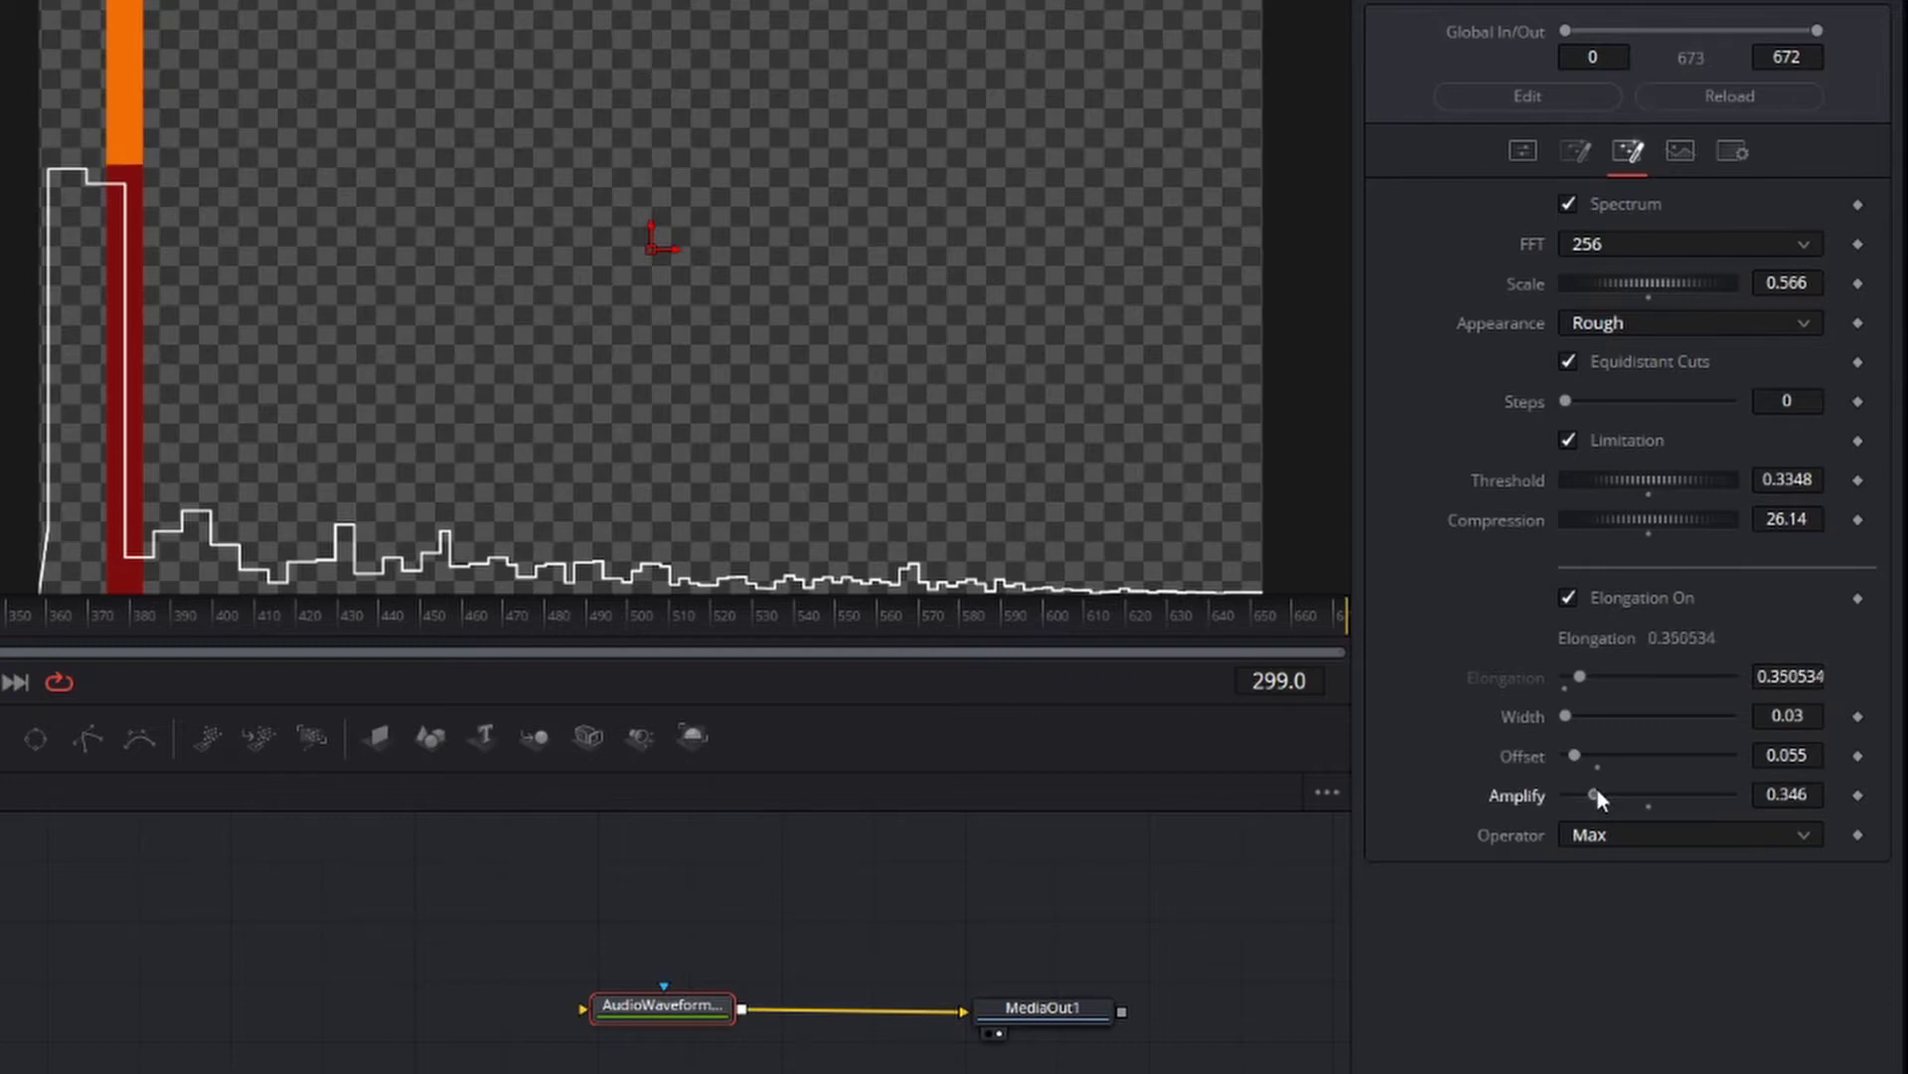
pyautogui.moveTo(1595, 787); pyautogui.dragTo(1597, 795)
pyautogui.click(1594, 836)
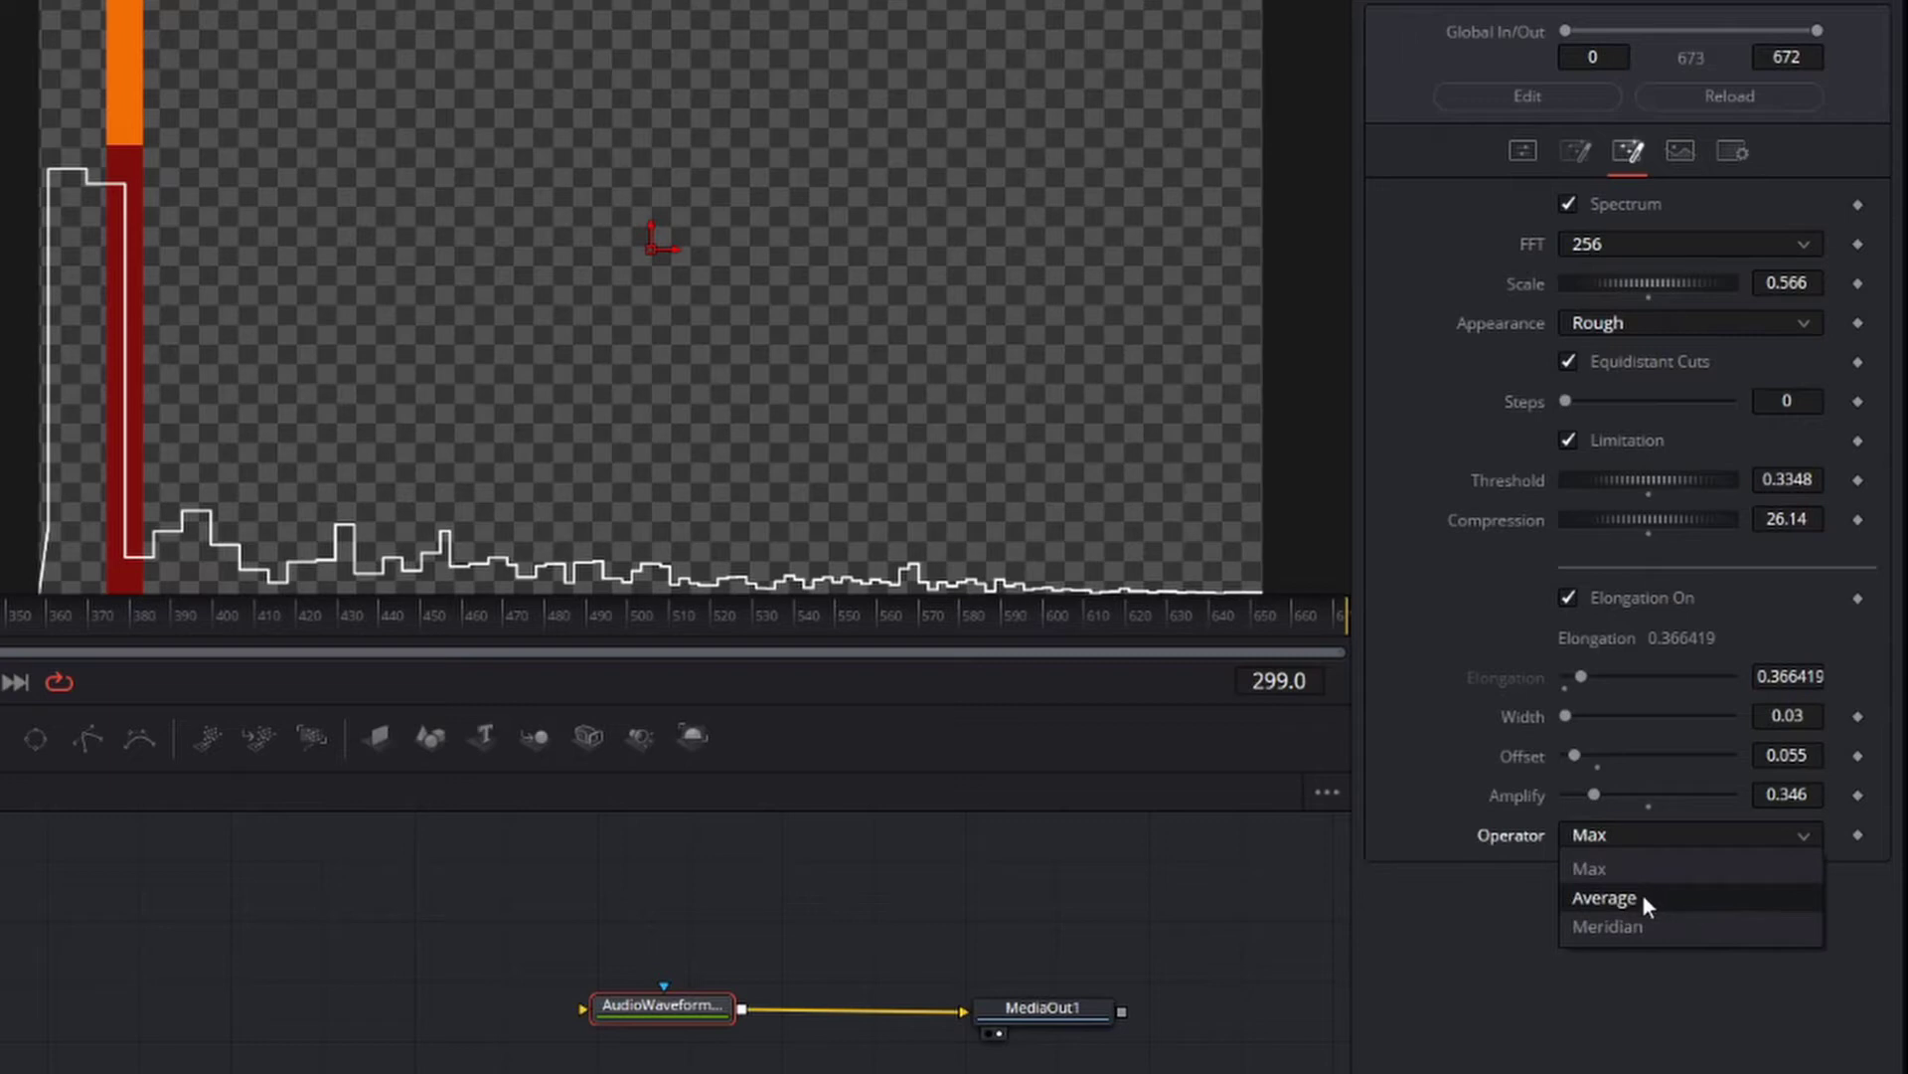
pyautogui.click(1614, 850)
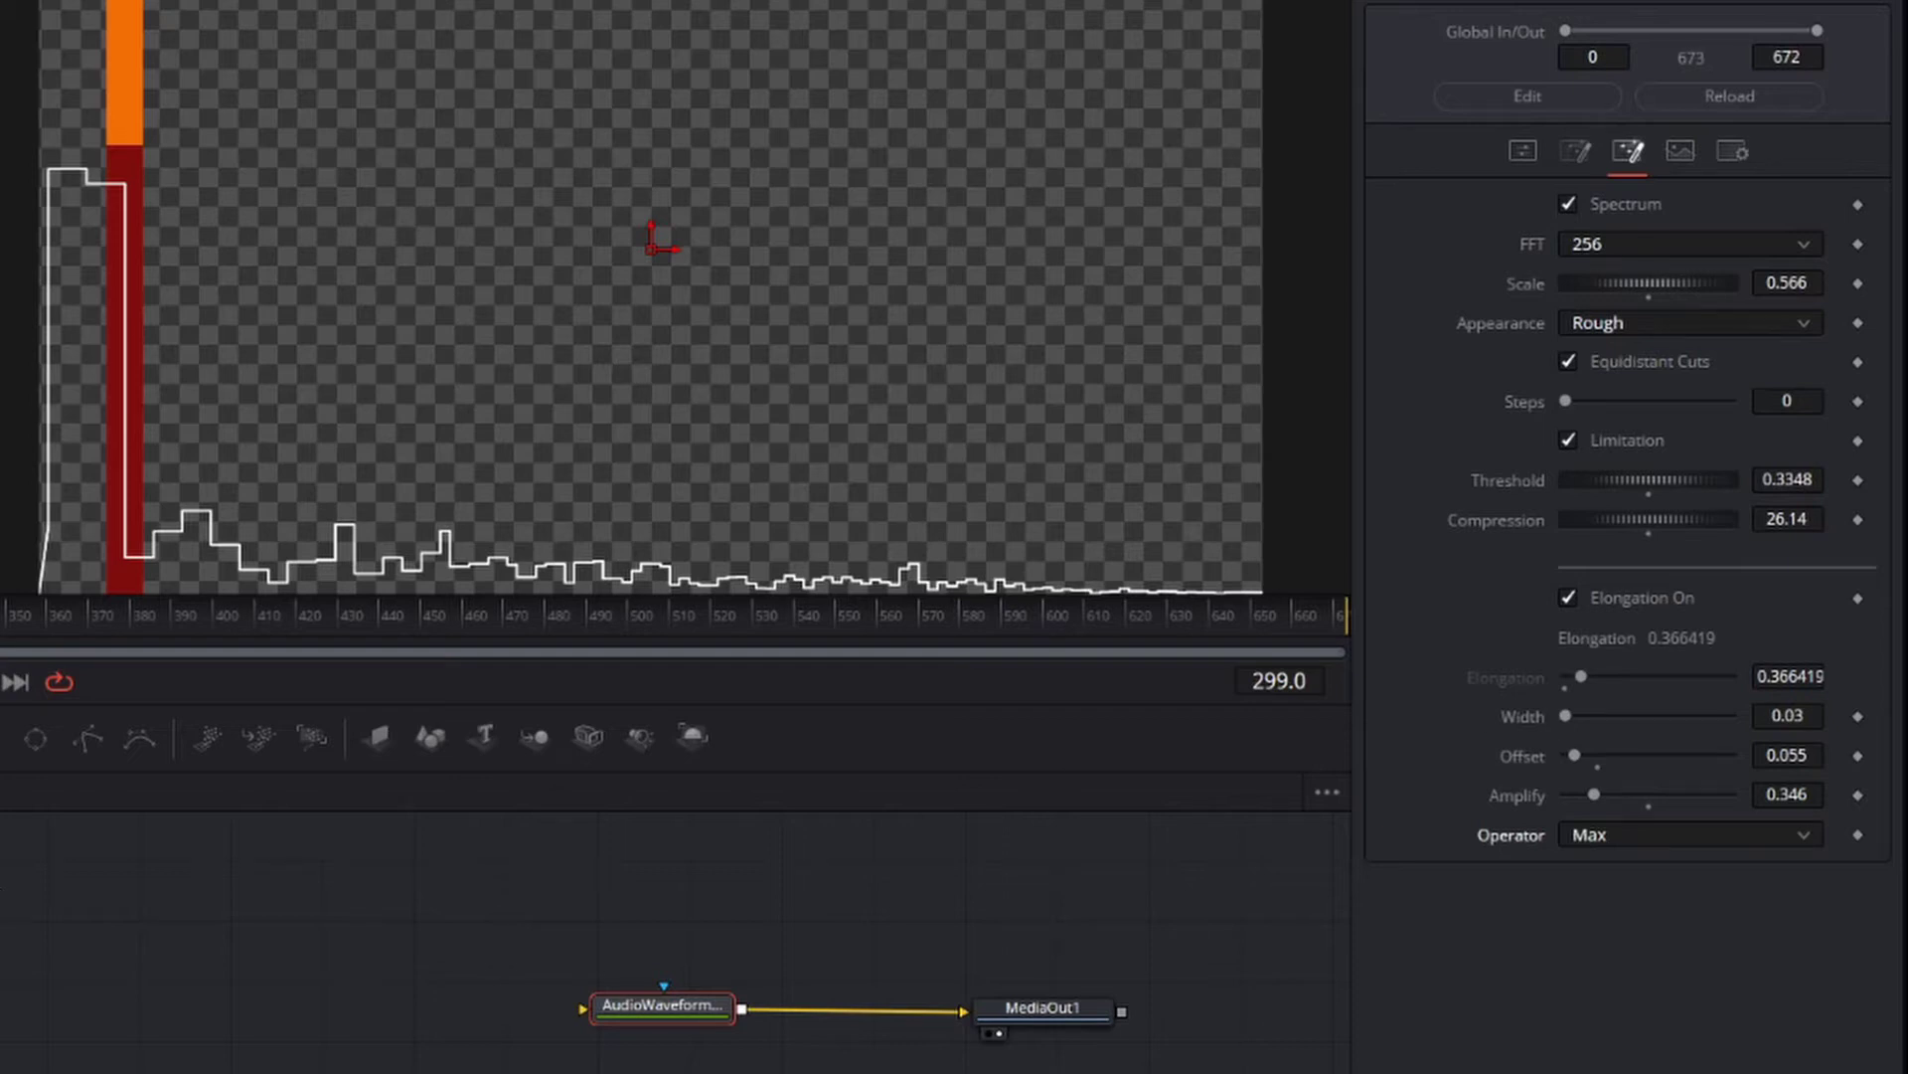
# Add a Text1 node and merge its output over the AudioWaveform line via Merge1.
pyautogui.moveTo(485, 734); pyautogui.dragTo(853, 897)
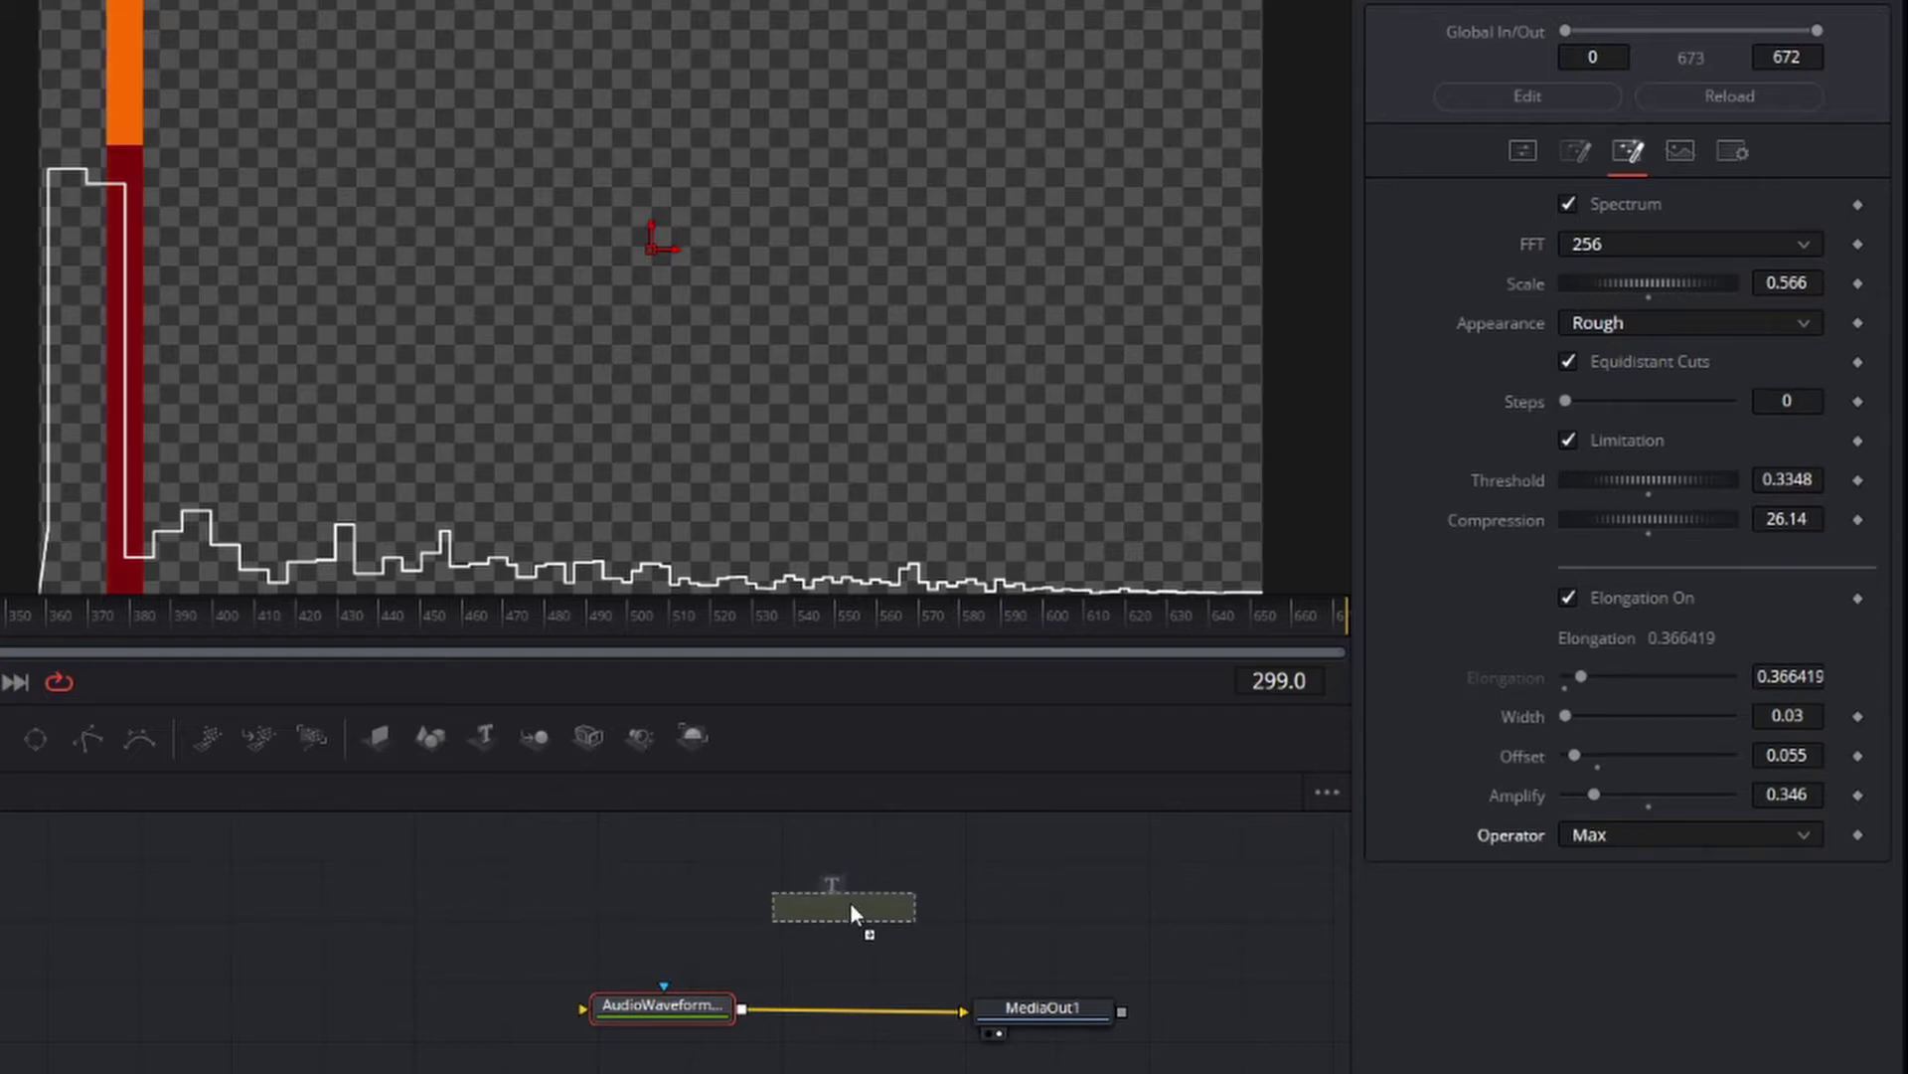
pyautogui.moveTo(571, 967); pyautogui.dragTo(1054, 1033)
pyautogui.press('Delete')
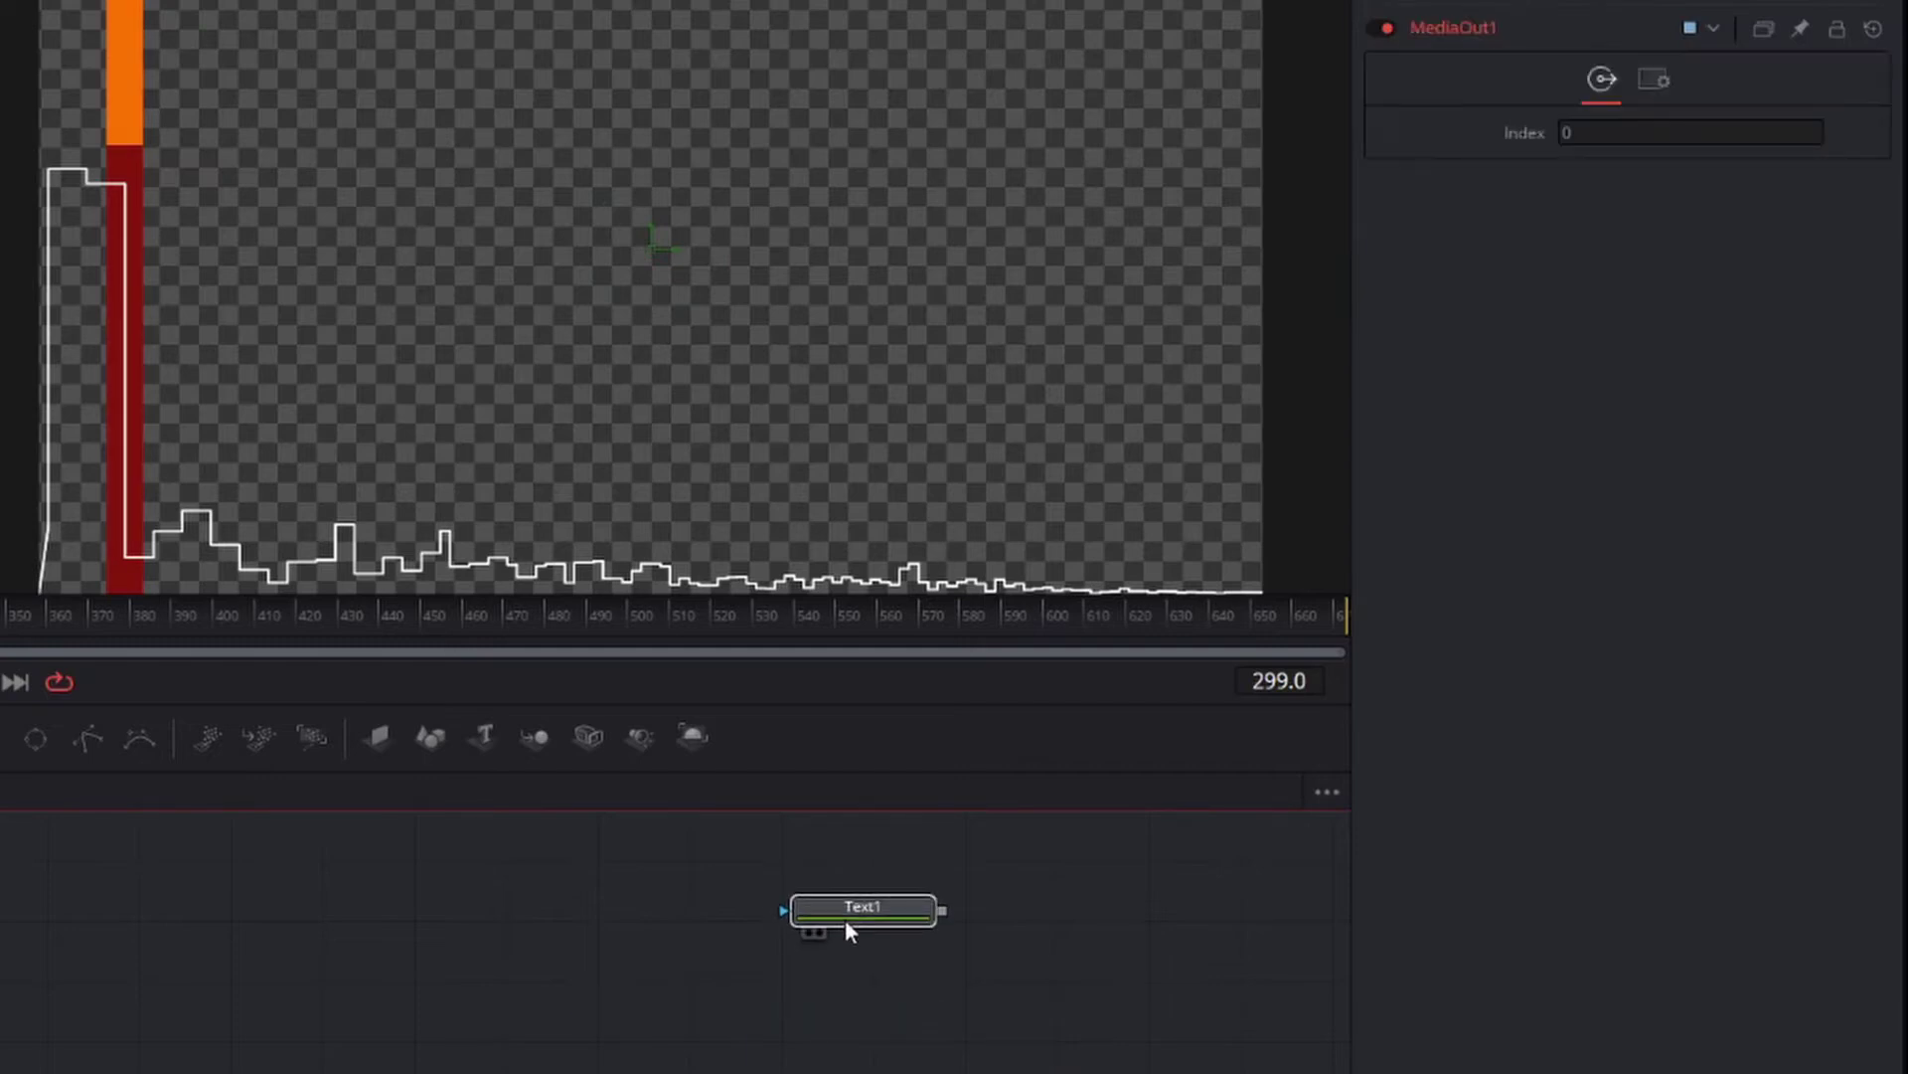
pyautogui.click(856, 913)
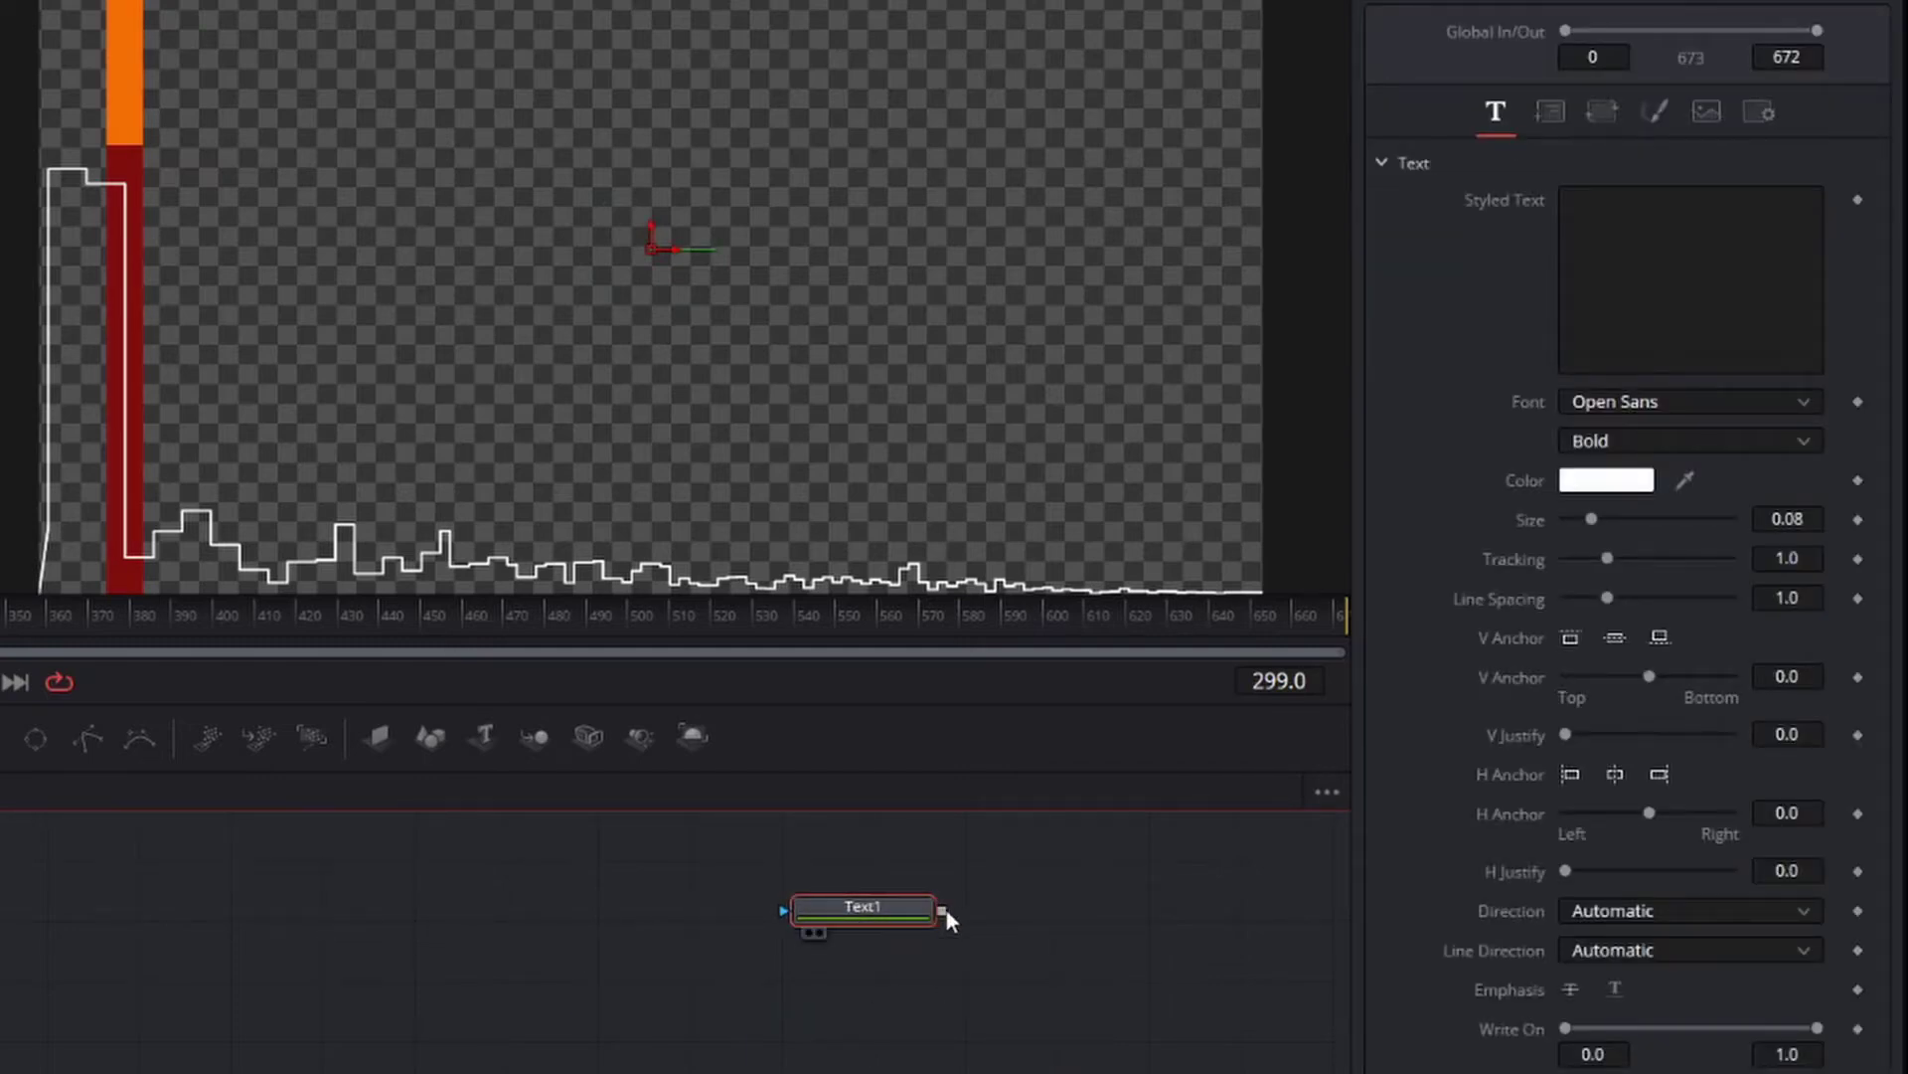
pyautogui.moveTo(940, 908); pyautogui.dragTo(934, 1063)
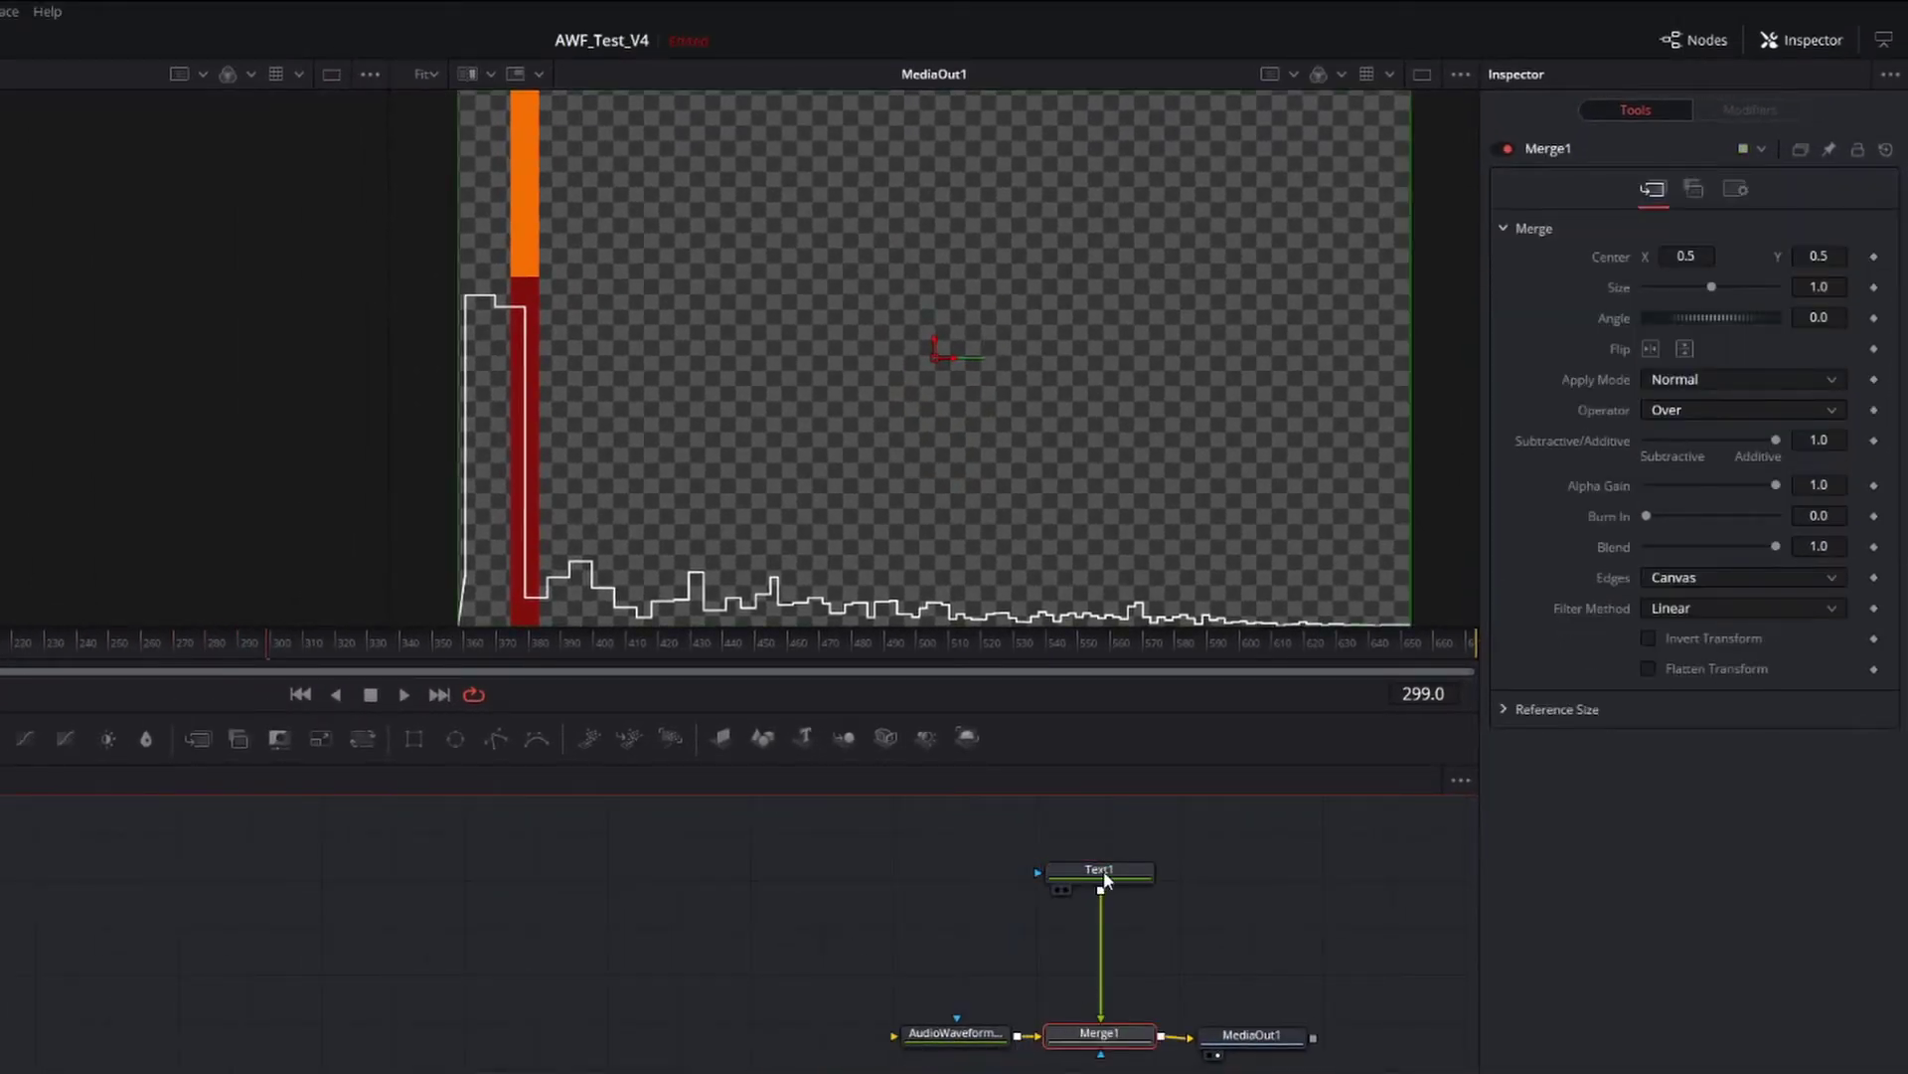
# Set Text1's styled text to 'AudioWaveform'.
pyautogui.click(1100, 872)
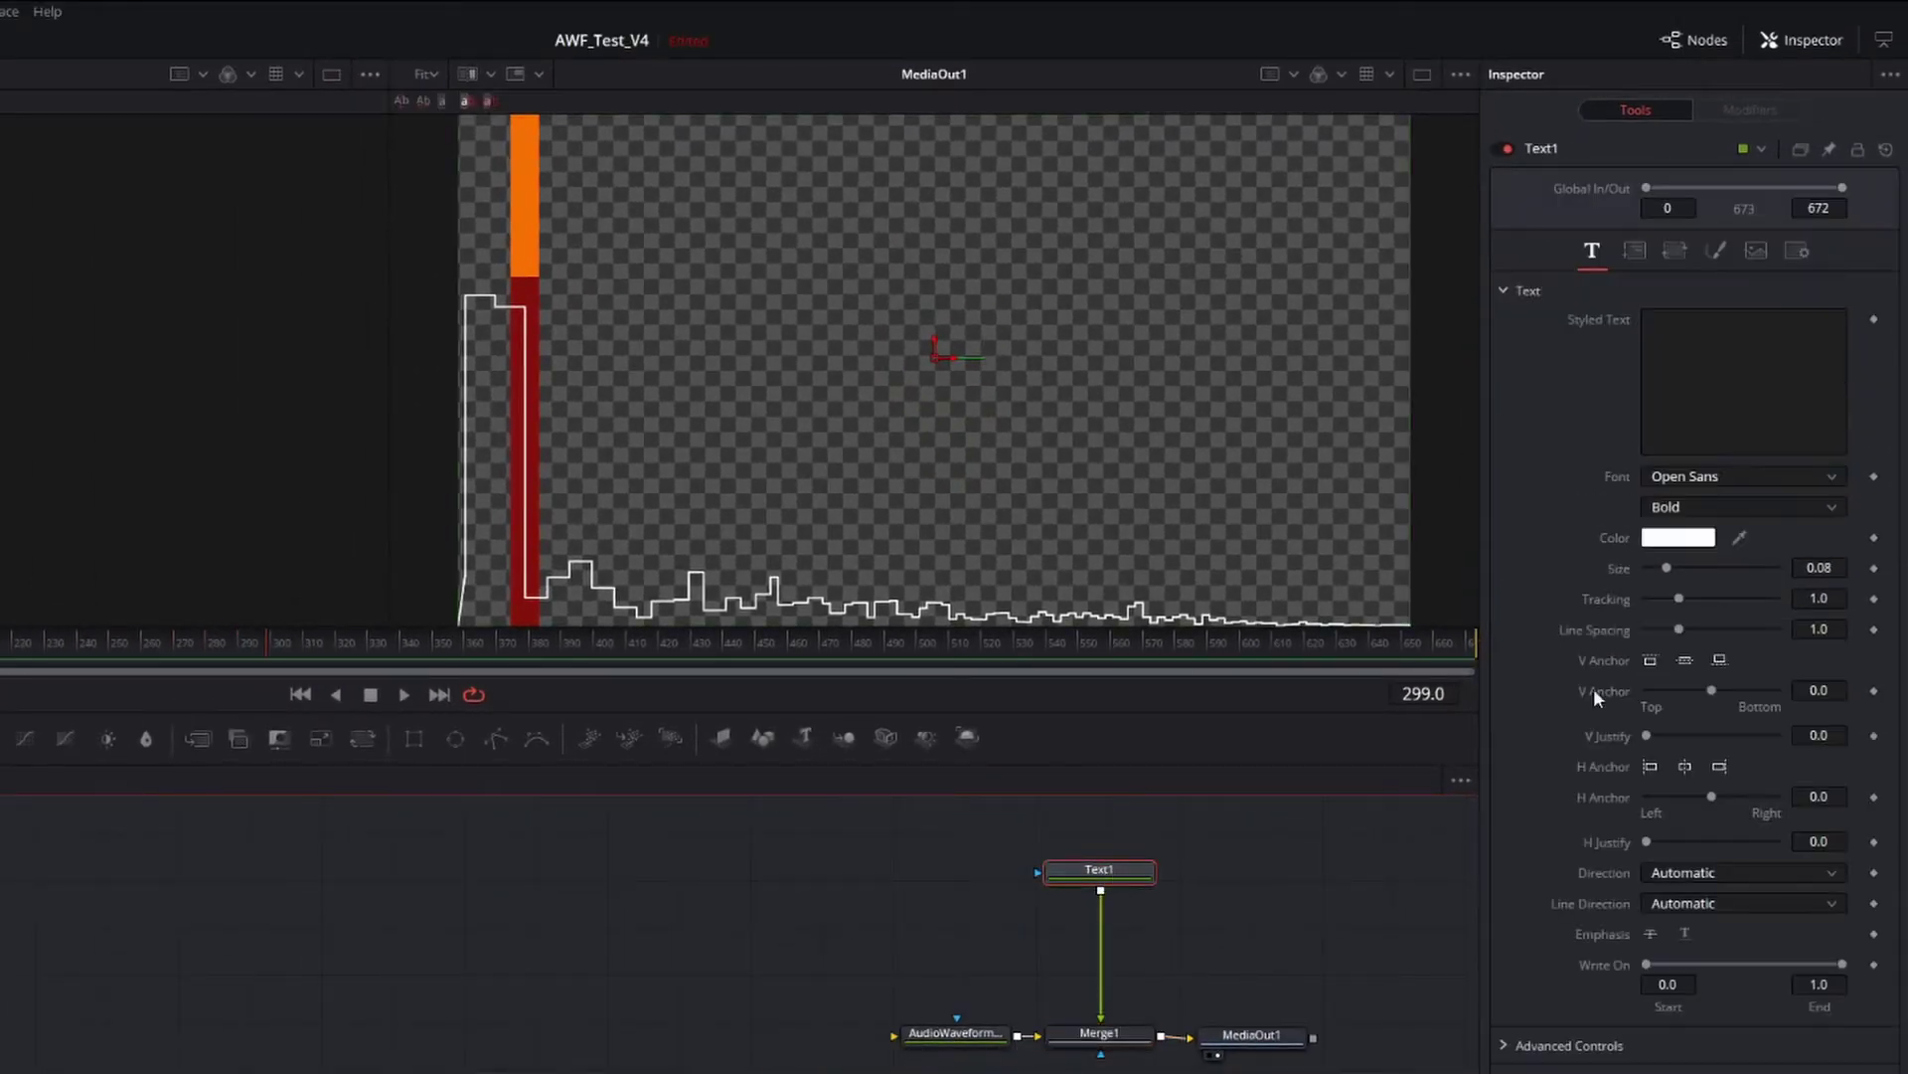
pyautogui.click(1689, 340)
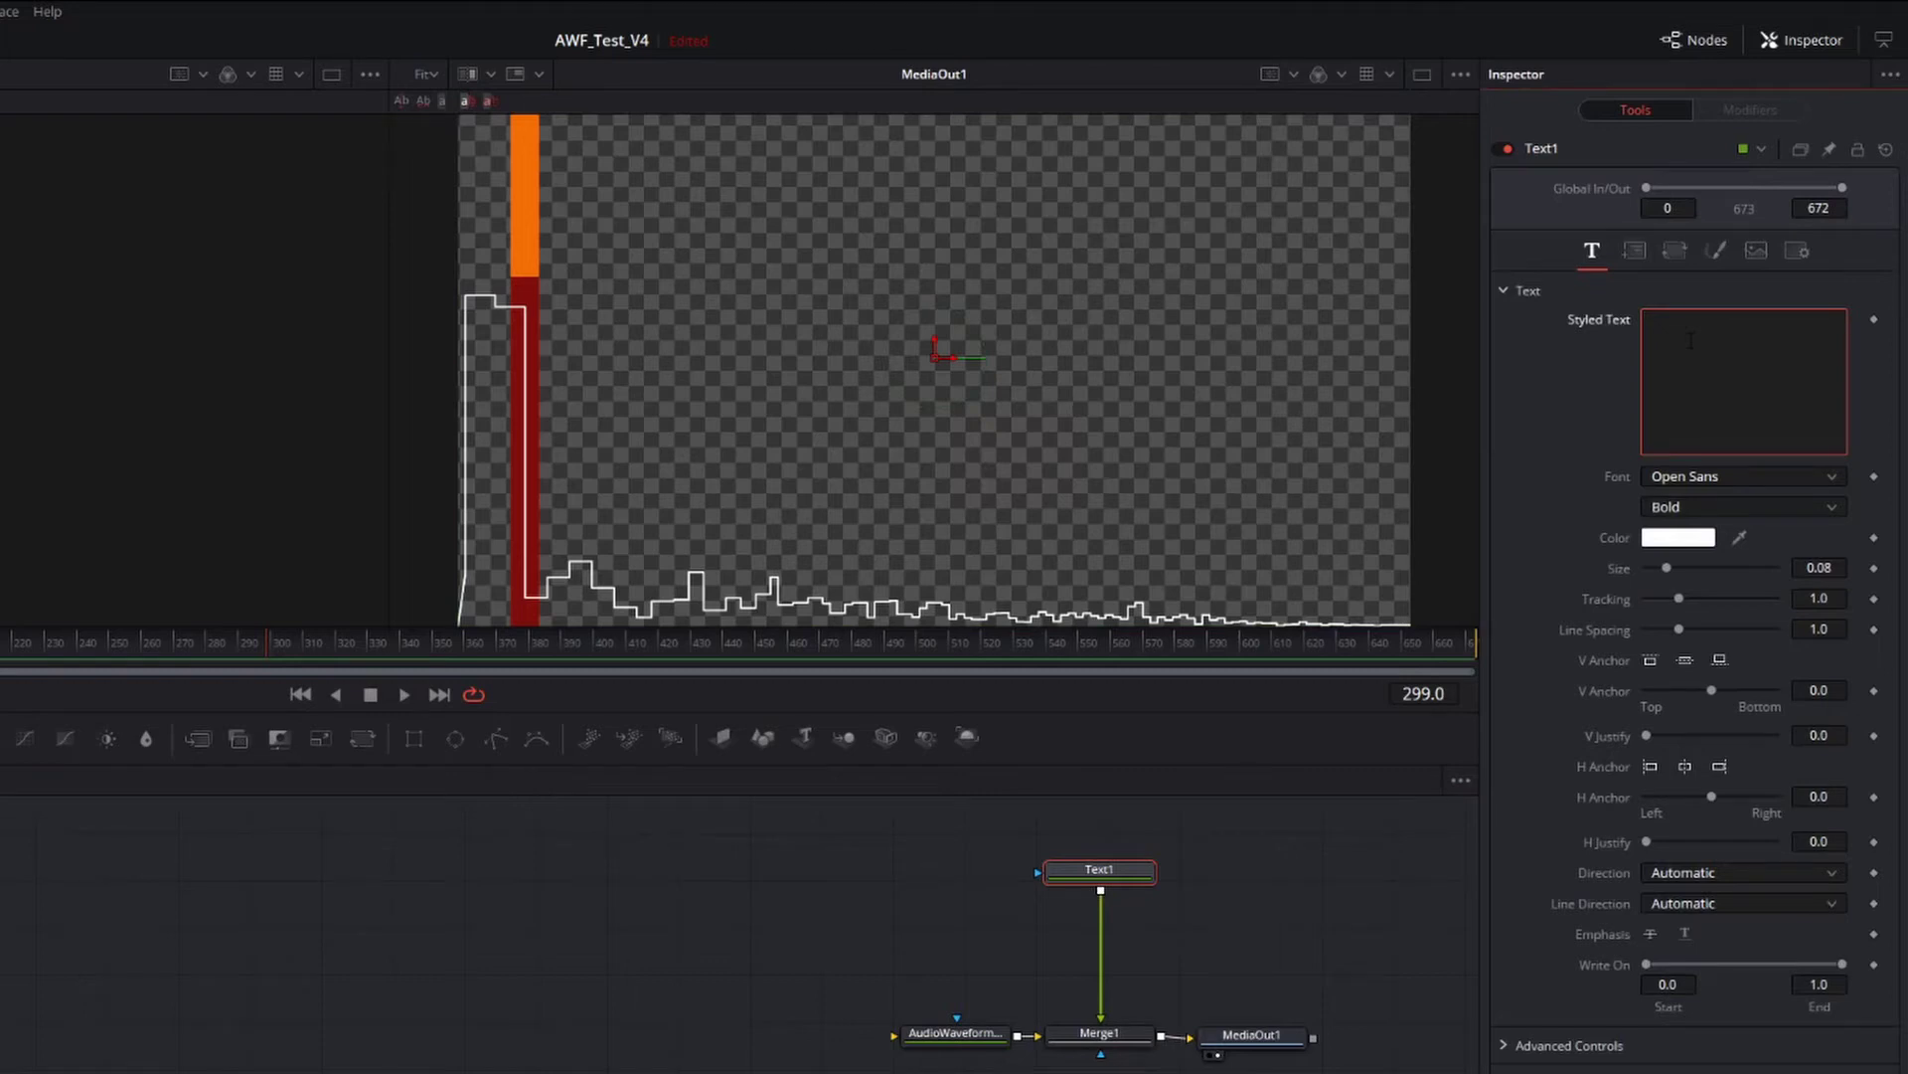
pyautogui.write('AudioWave')
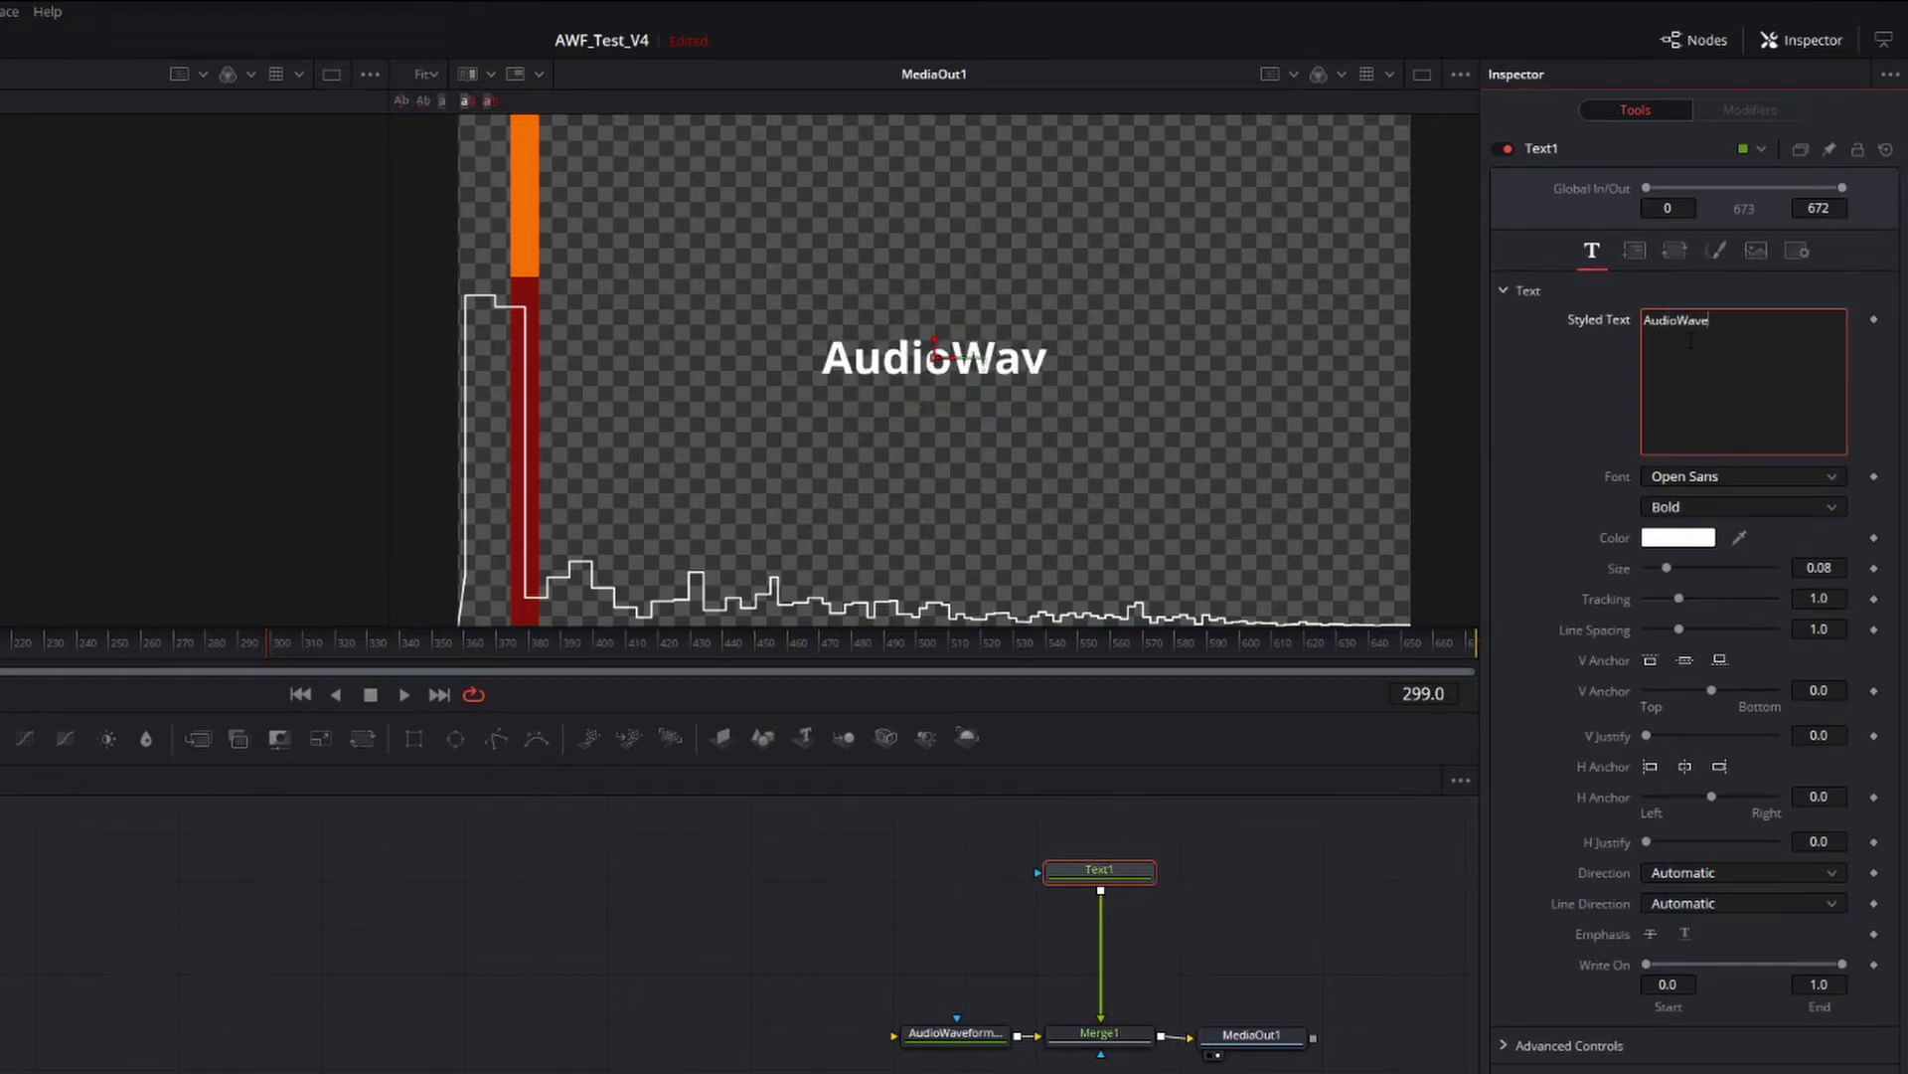
pyautogui.write('form')
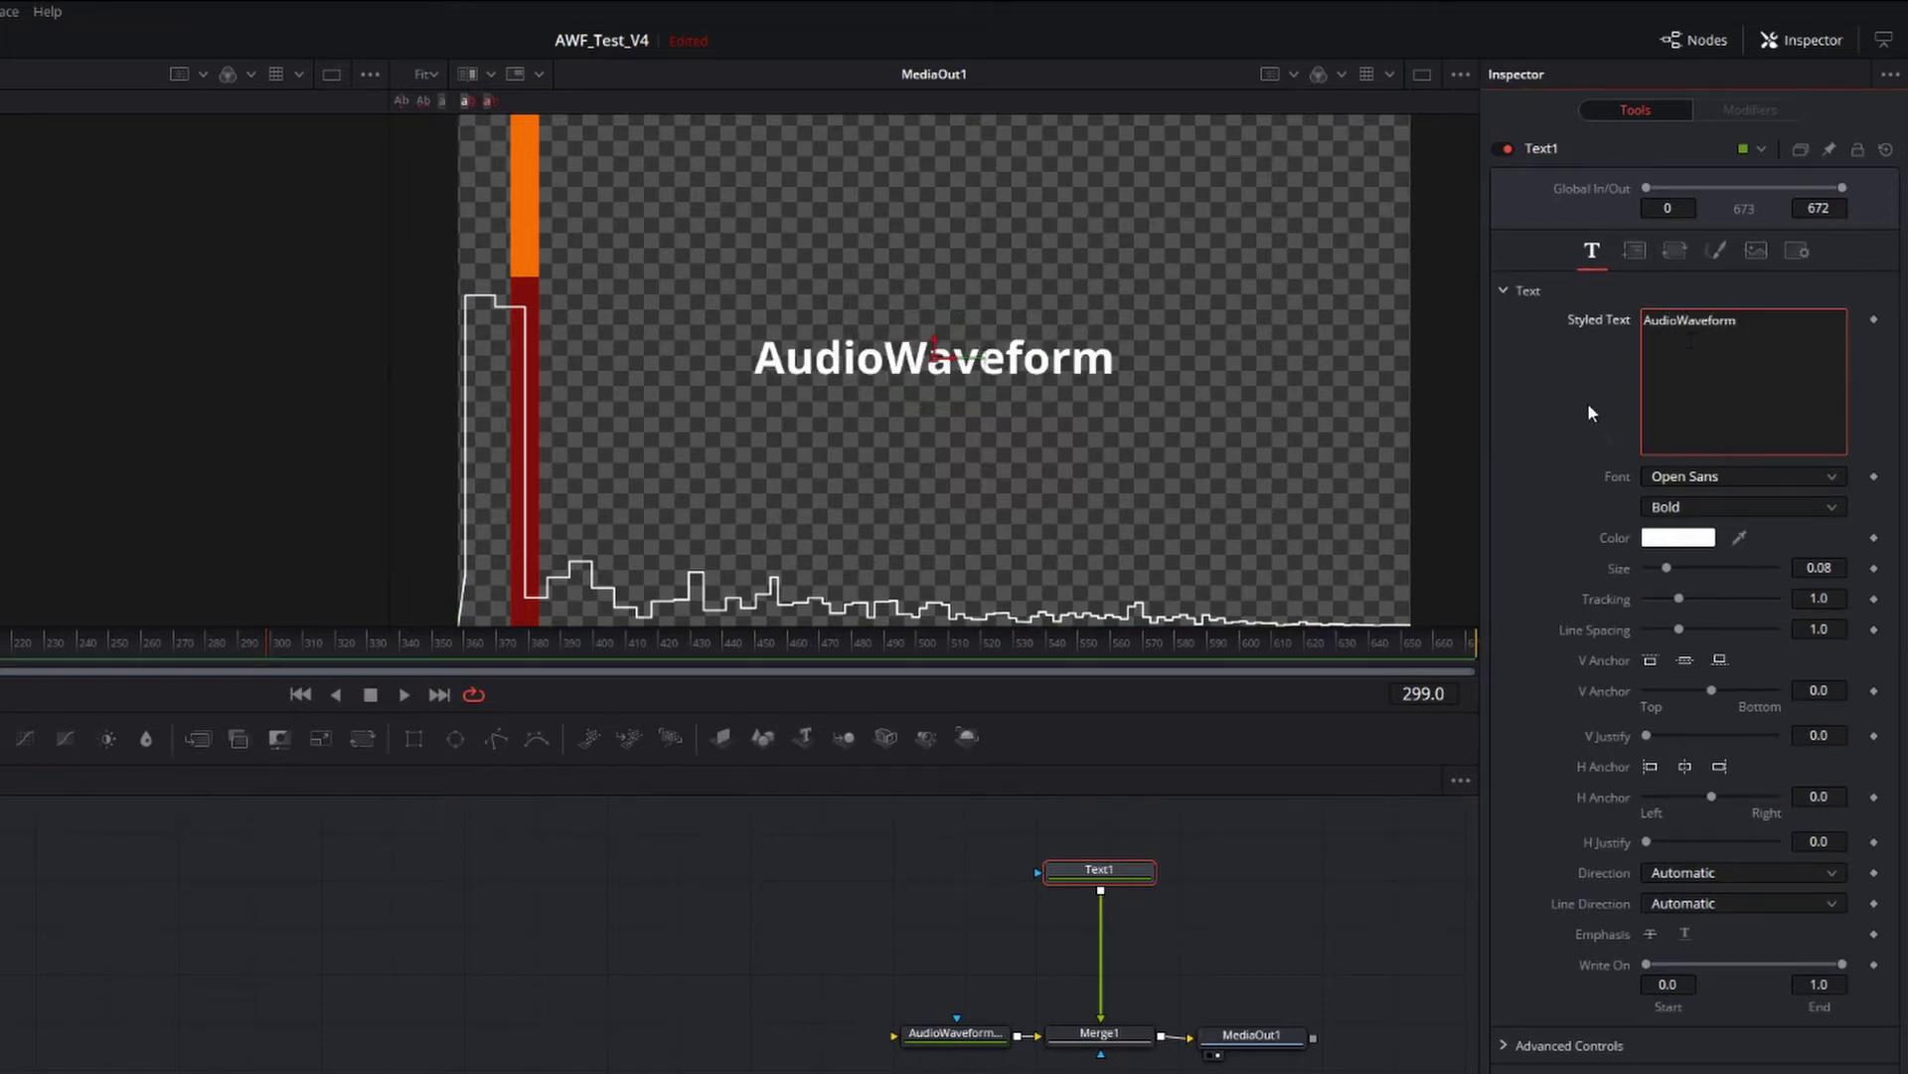
pyautogui.click(1631, 601)
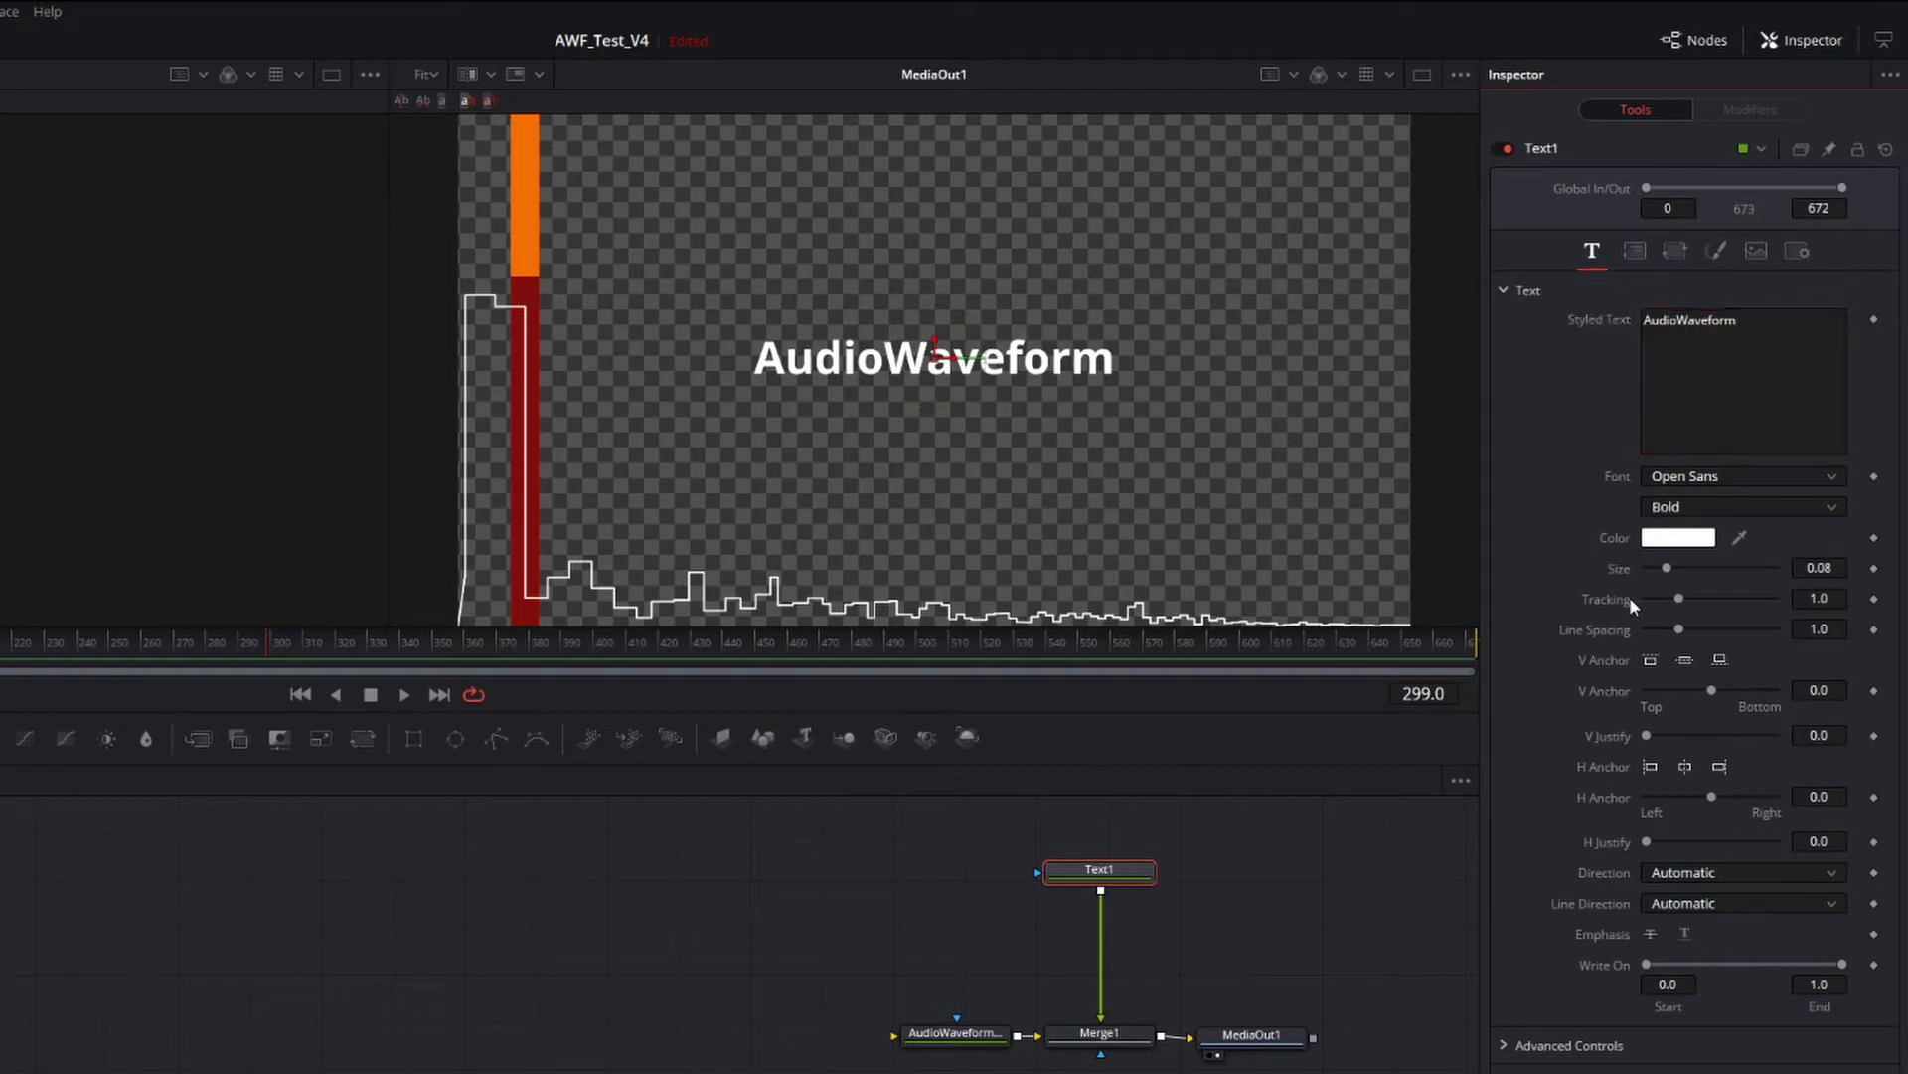
# Connect Text1's Tracking to AudioWaveformWork1 Elongation and check the effect at frame 292.
pyautogui.rightClick(1619, 601)
pyautogui.moveTo(1685, 723)
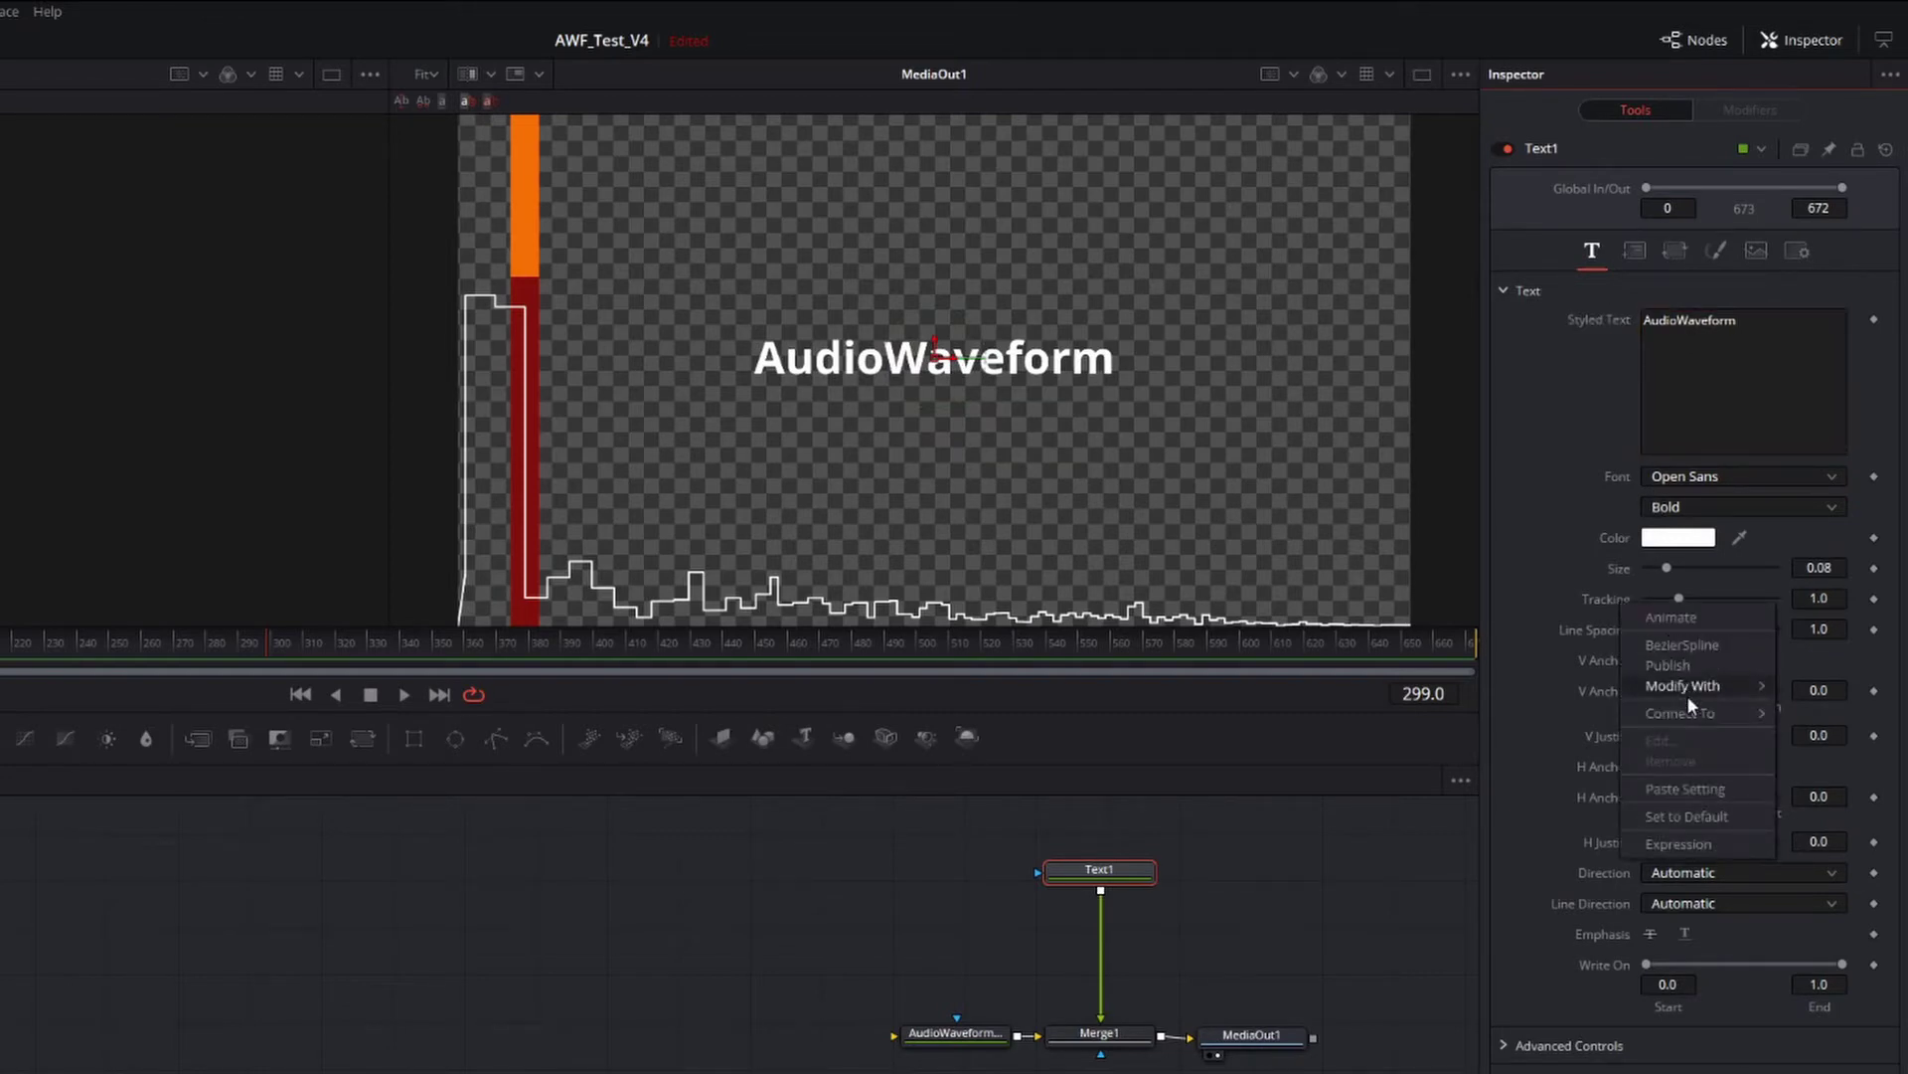
pyautogui.moveTo(1521, 720)
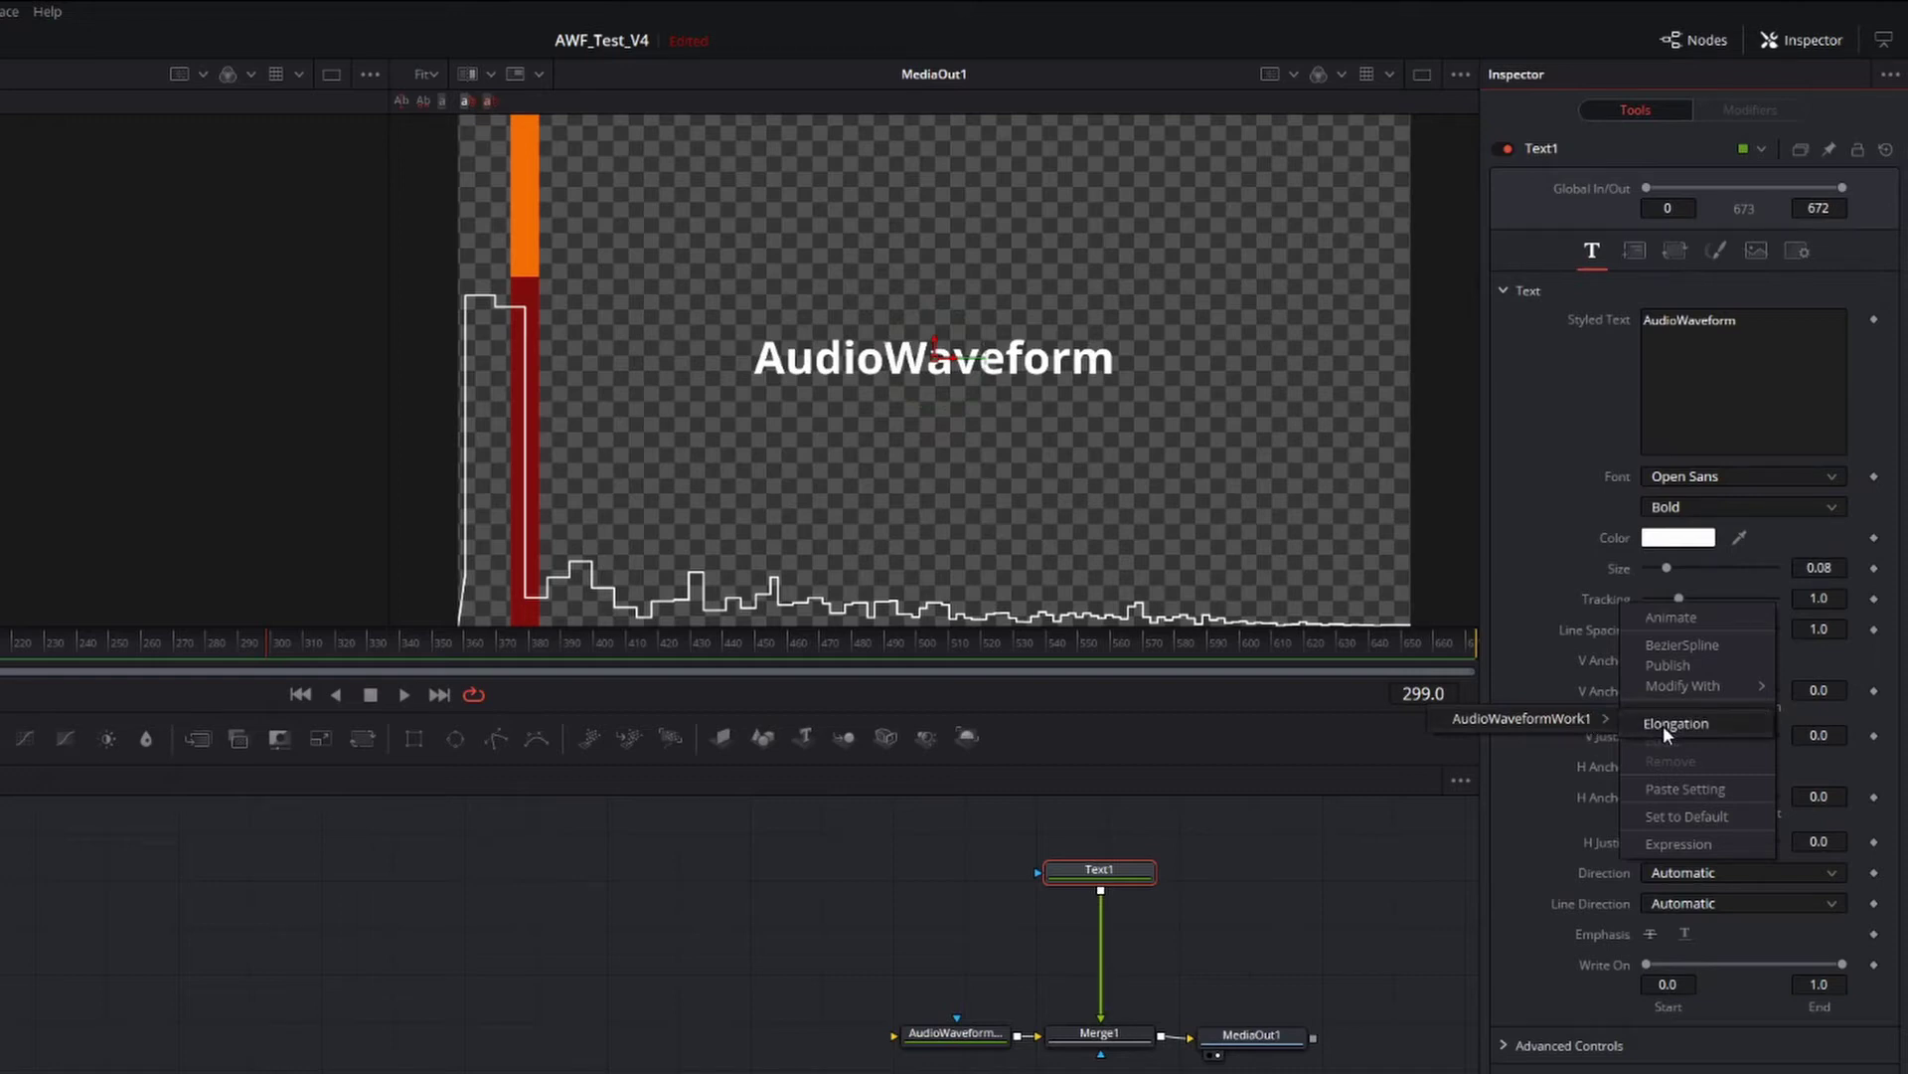
pyautogui.click(1663, 725)
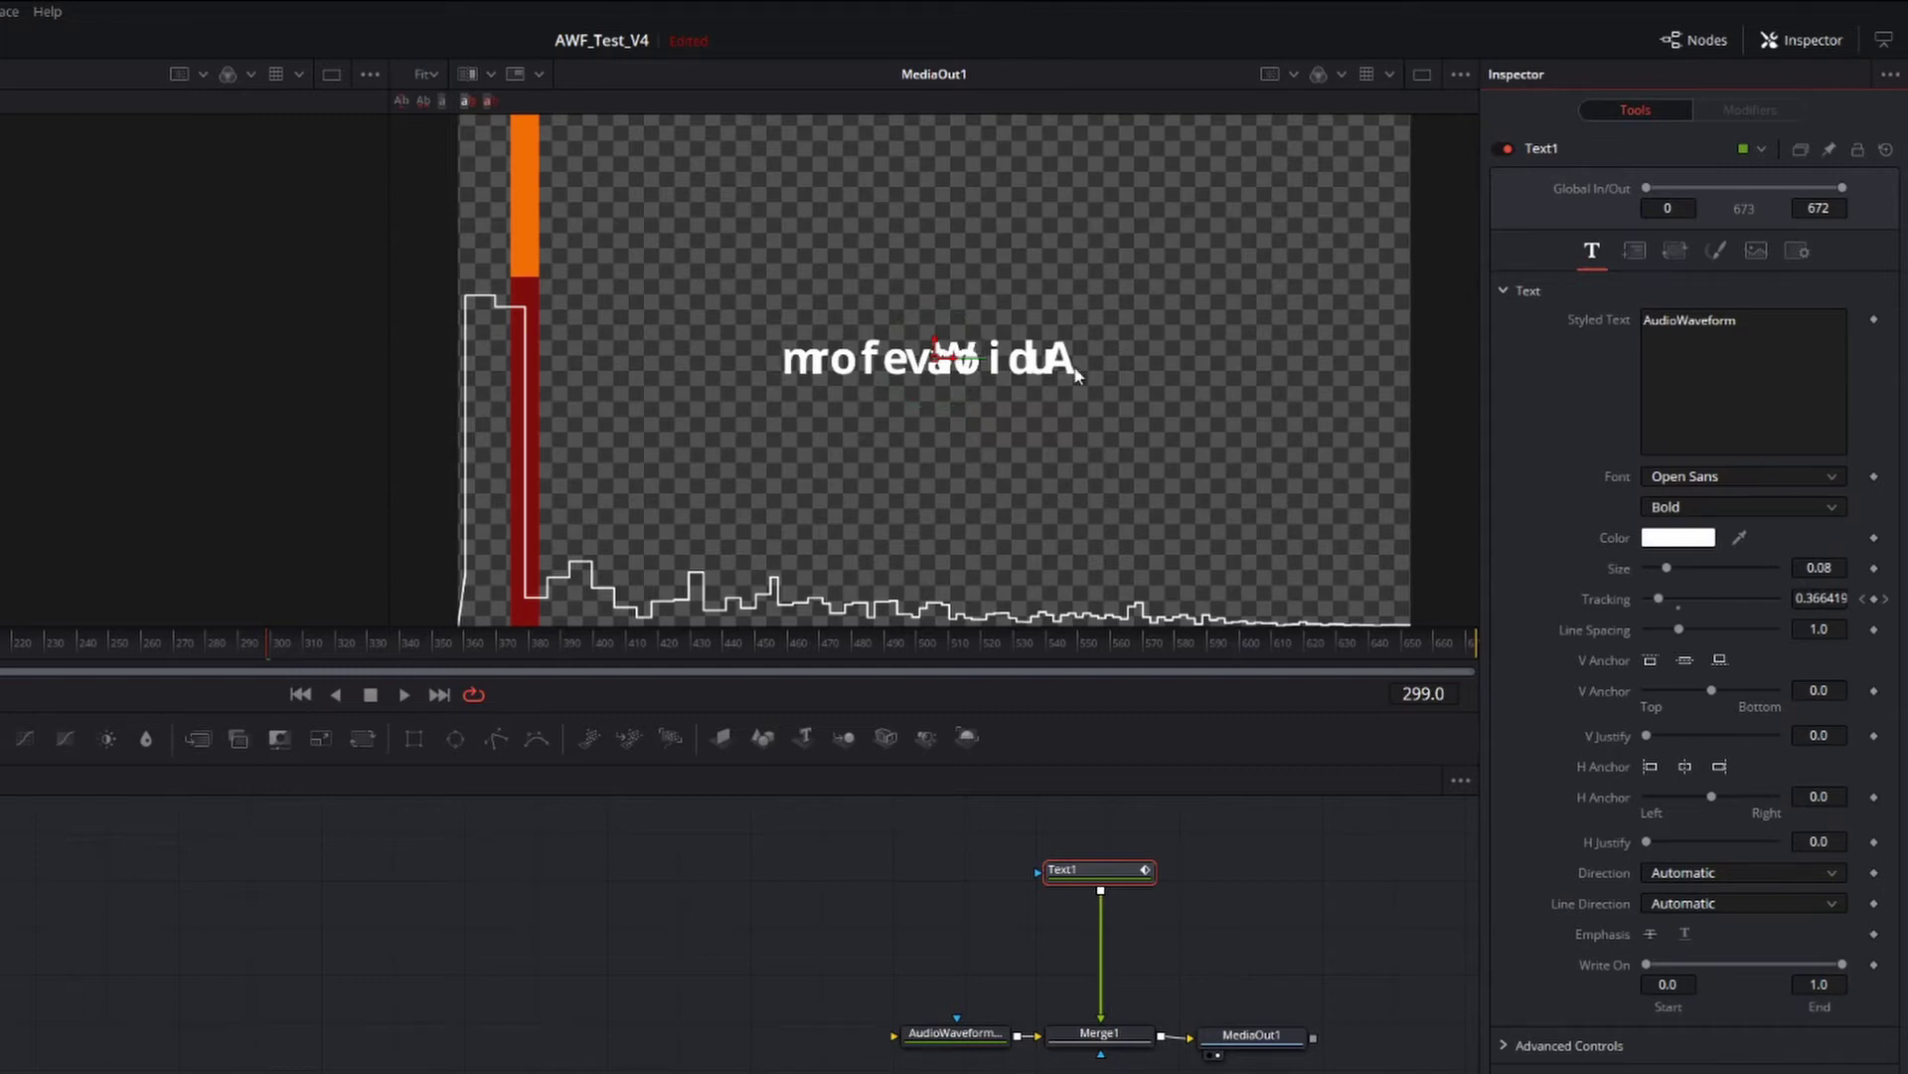
pyautogui.moveTo(262, 649); pyautogui.dragTo(245, 661)
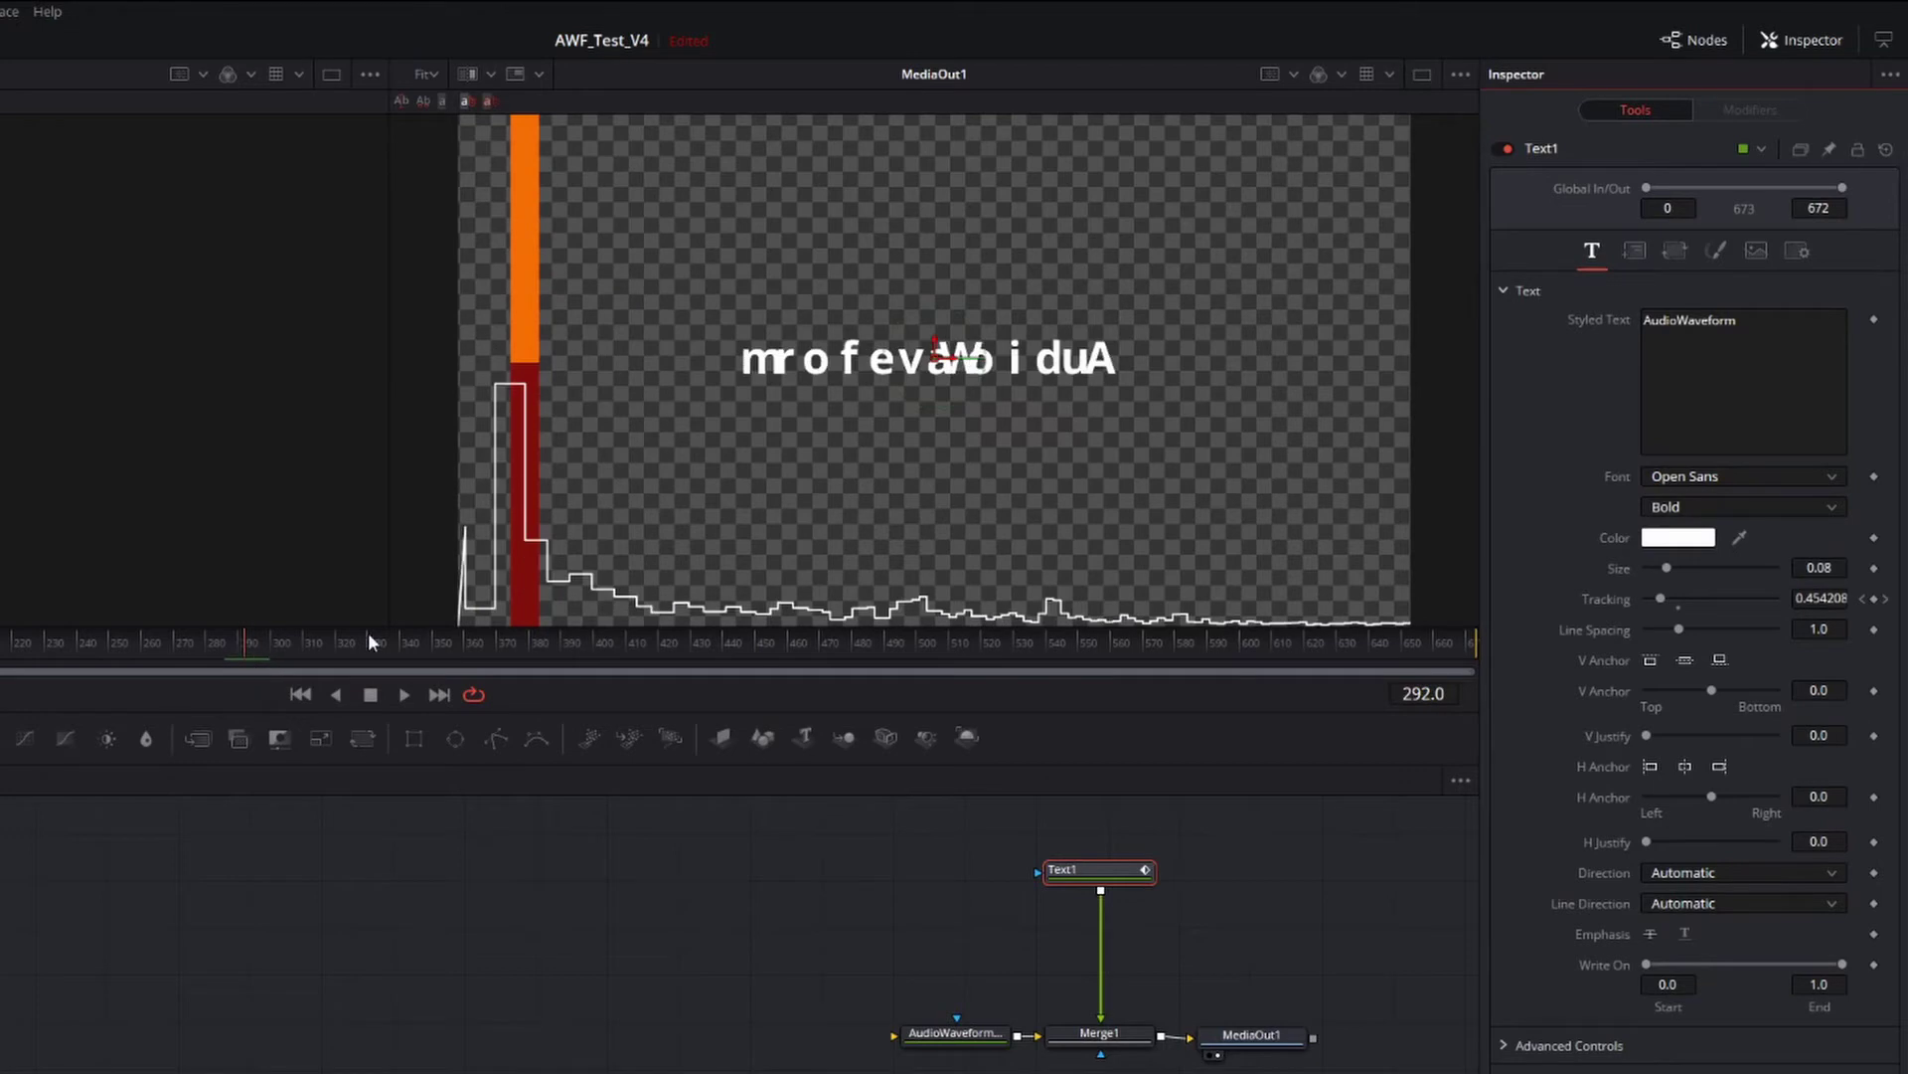
pyautogui.rightClick(1606, 598)
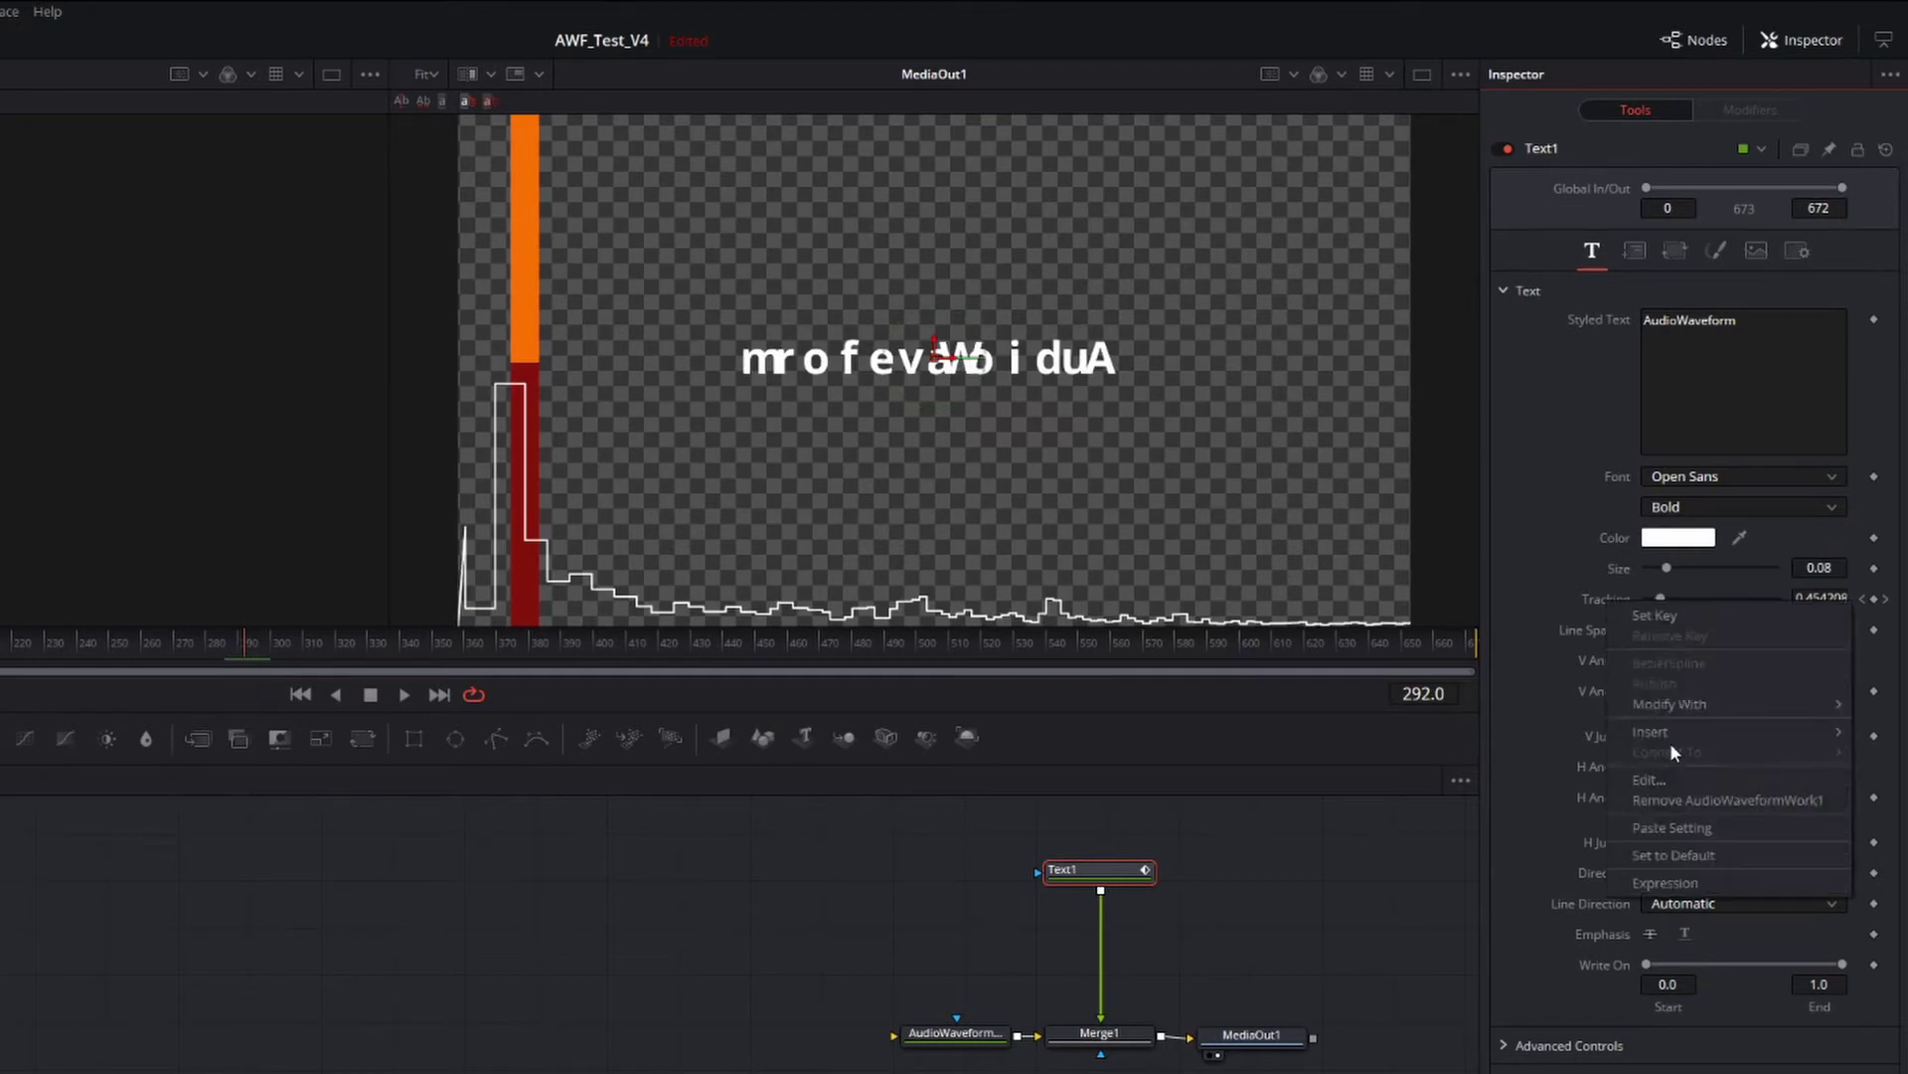
# Replace the link with Tracking expression iif(AudioWaveformWork1.Elongation < 1, 1, AudioWaveformWork1.Elongation).
pyautogui.click(1725, 798)
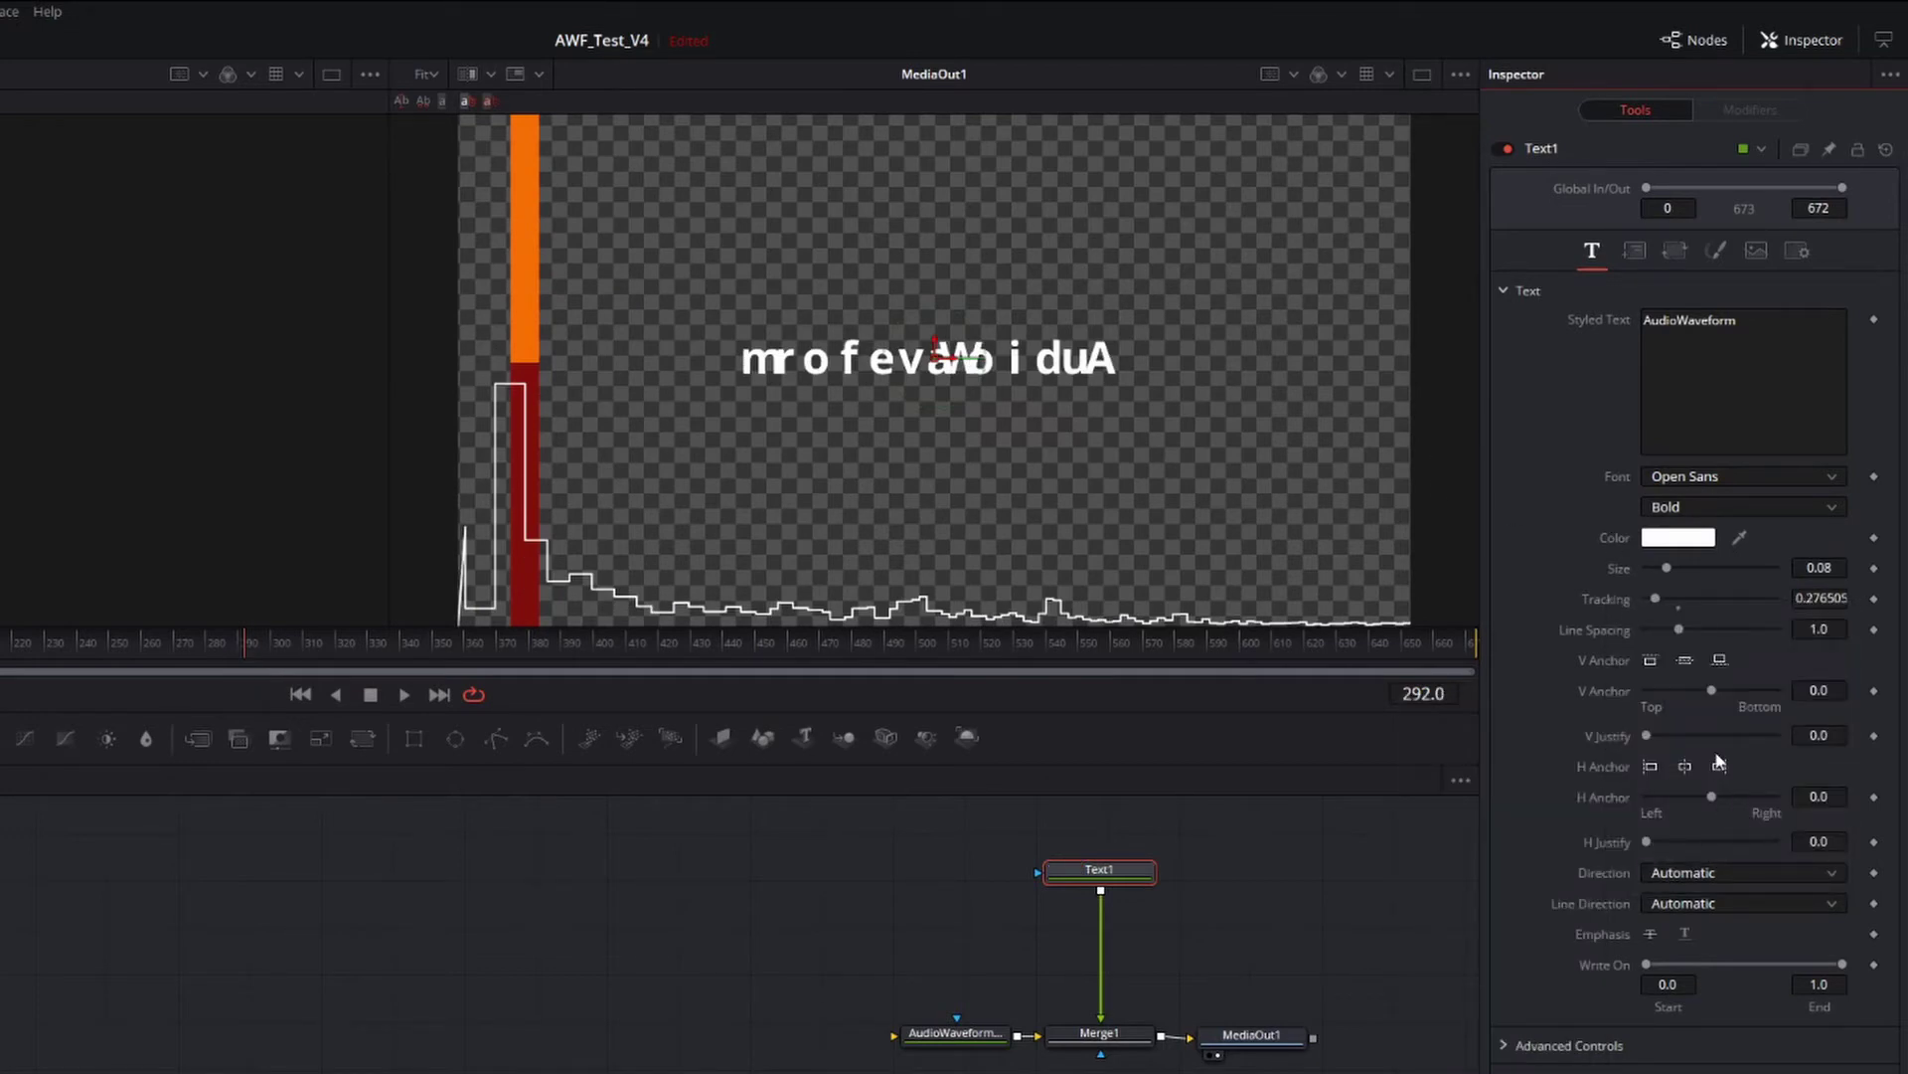
pyautogui.rightClick(1629, 597)
pyautogui.click(1689, 832)
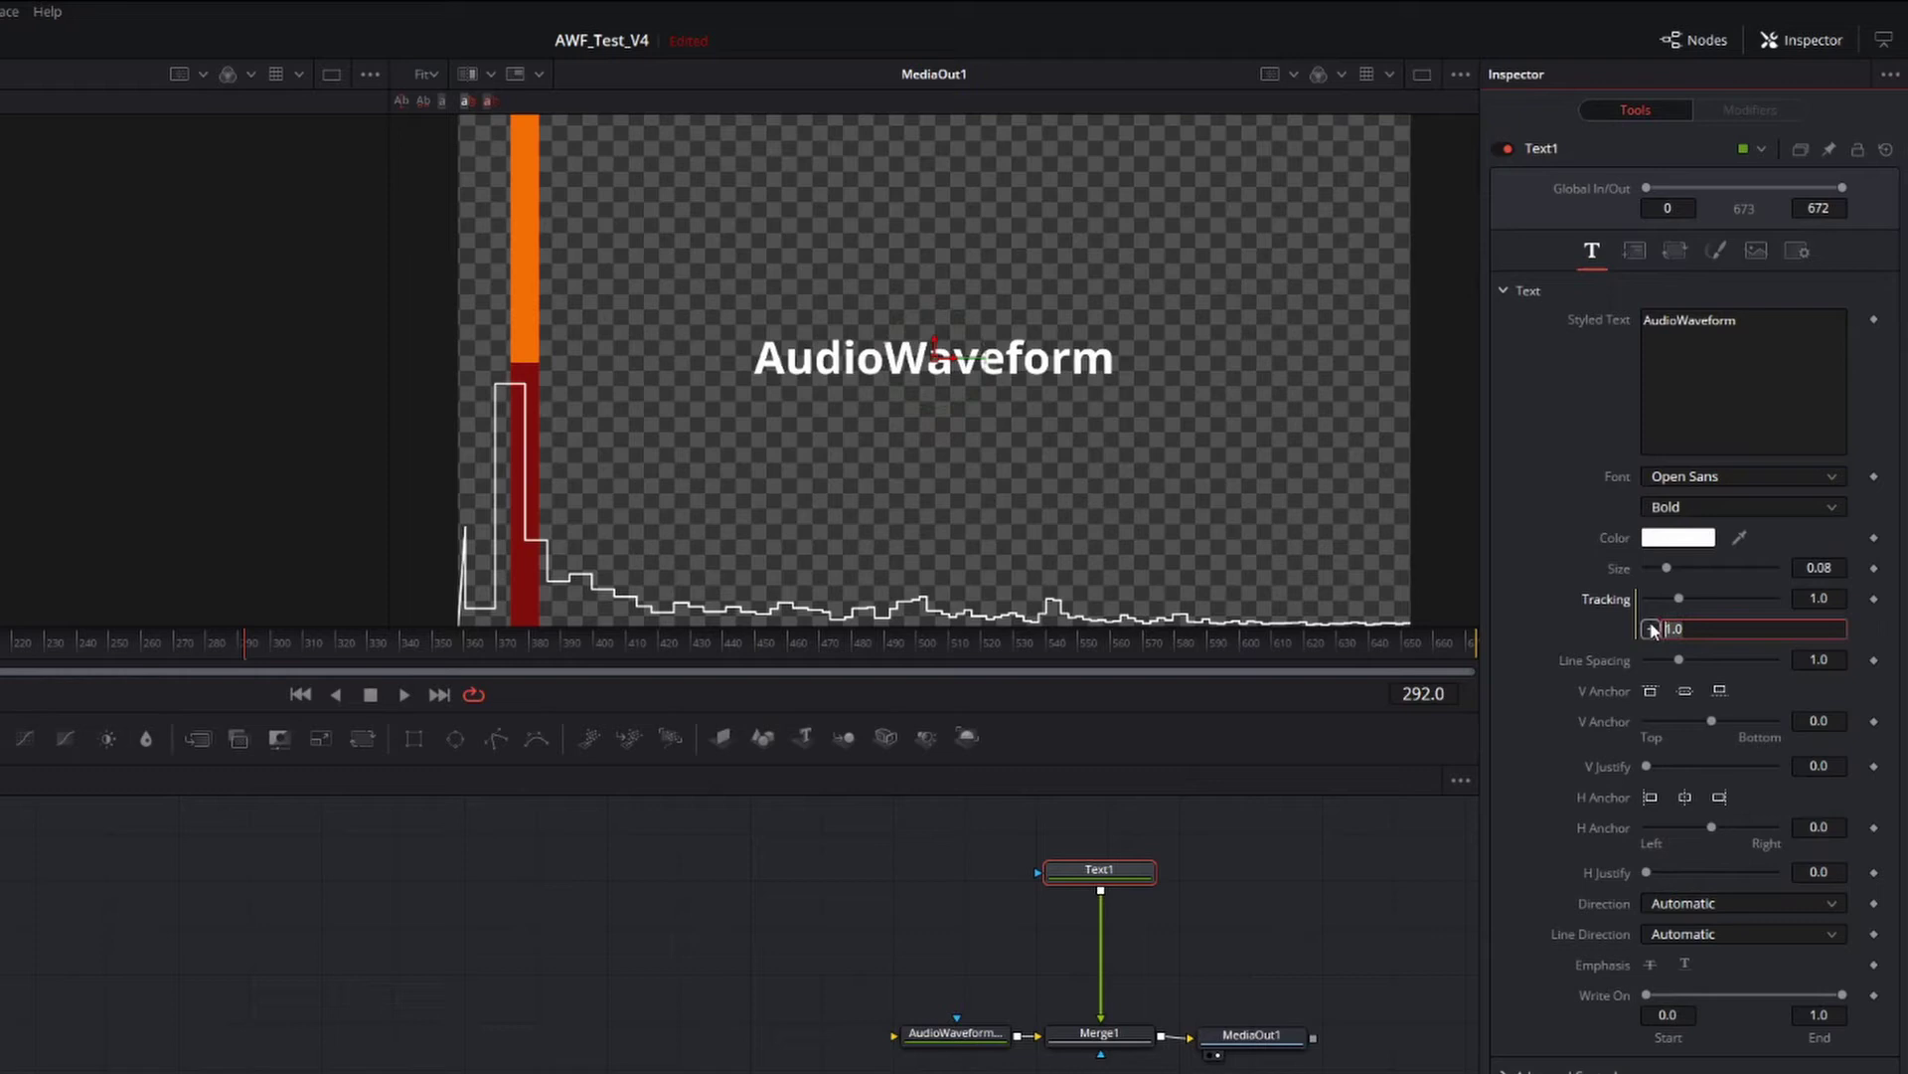
pyautogui.press('BackSpace')
pyautogui.write('ff')
pyautogui.press('BackSpace')
pyautogui.press('BackSpace')
pyautogui.write('iff')
pyautogui.write('Audiowa')
pyautogui.press('BackSpace')
pyautogui.press('BackSpace')
pyautogui.write('Wavef')
pyautogui.write('orm')
pyautogui.write('Work1.')
pyautogui.write('Elongation')
pyautogui.write(' < 1')
pyautogui.write(', 1')
pyautogui.write(',')
pyautogui.write(' Audio')
pyautogui.write('Waveform')
pyautogui.write('Work1')
pyautogui.write('.Elongati')
pyautogui.write('on')
pyautogui.write(')')
pyautogui.press('Tab')
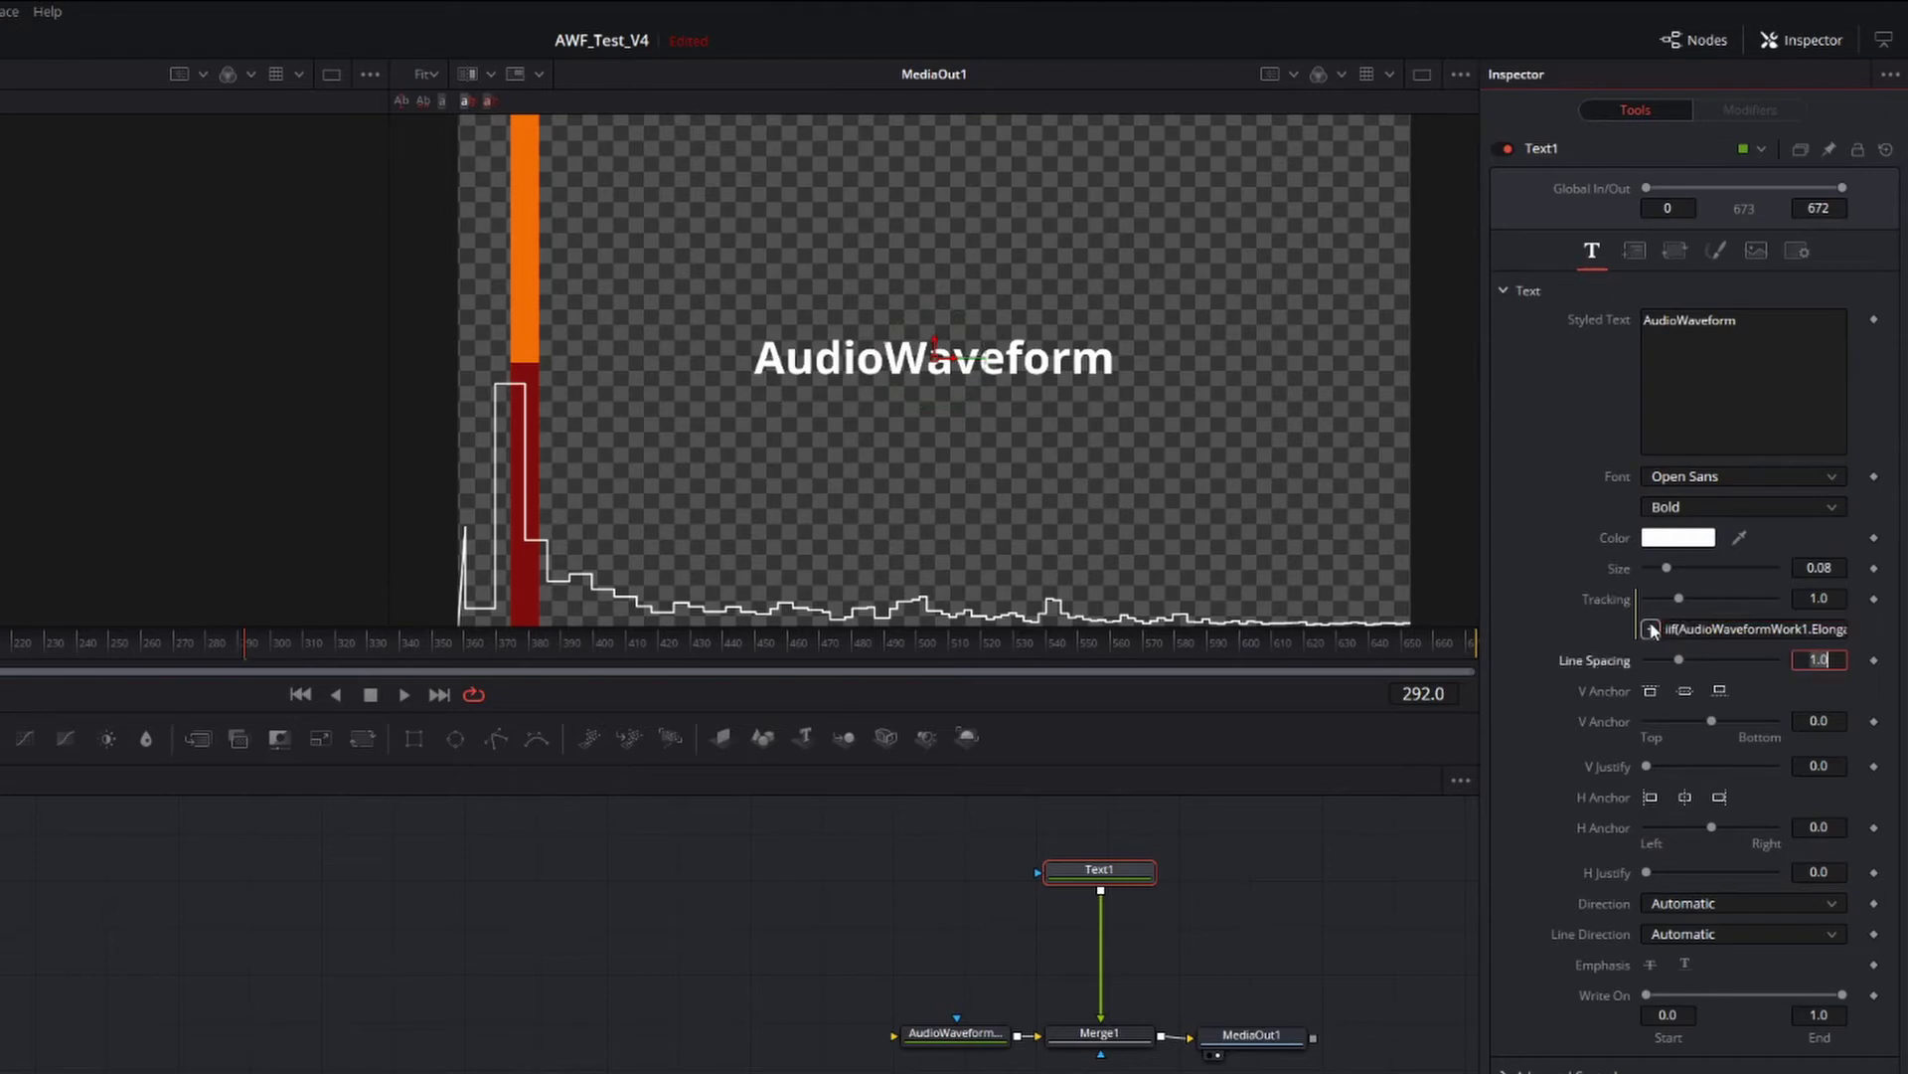
pyautogui.click(1108, 879)
pyautogui.moveTo(1102, 874)
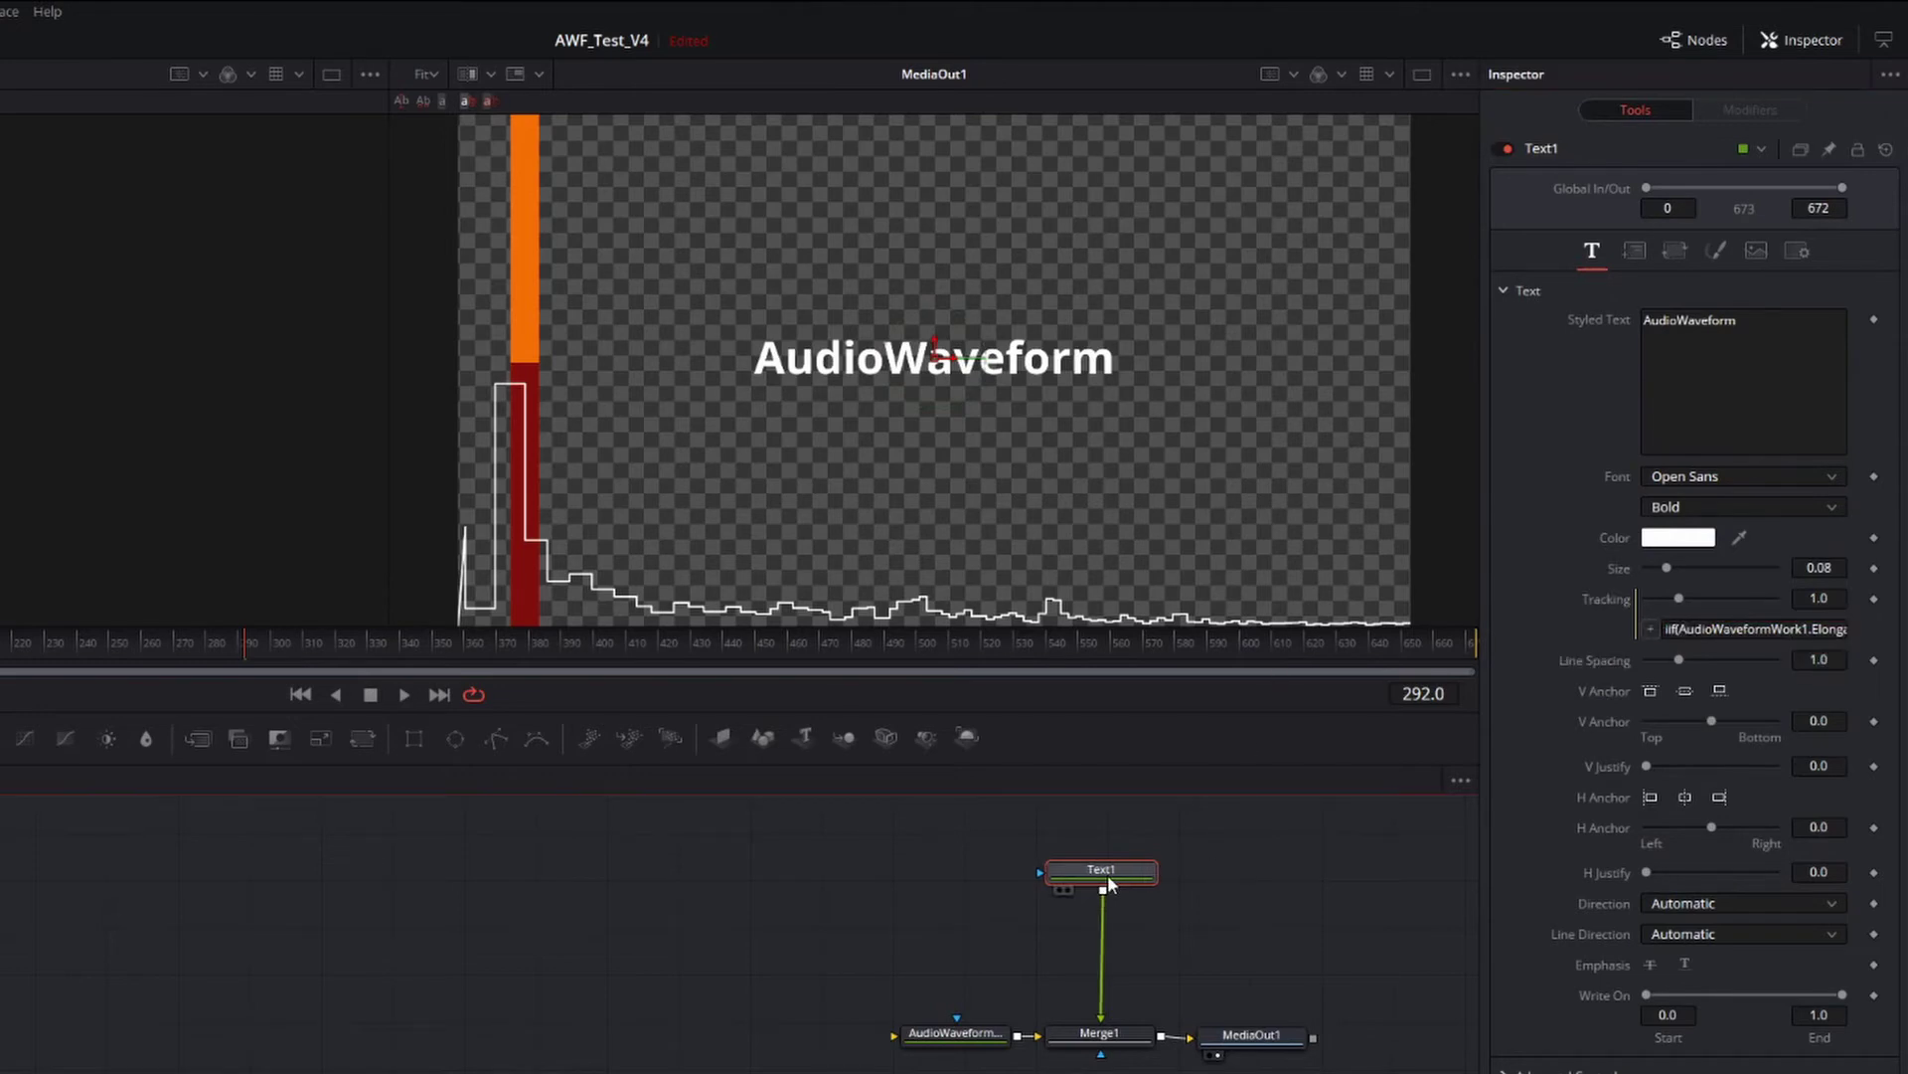
# Raise AudioWaveformWork1's Amplify to 1.307 during playback, then jump into the sweep clip.
pyautogui.moveTo(1109, 883); pyautogui.dragTo(1103, 882)
pyautogui.click(955, 1033)
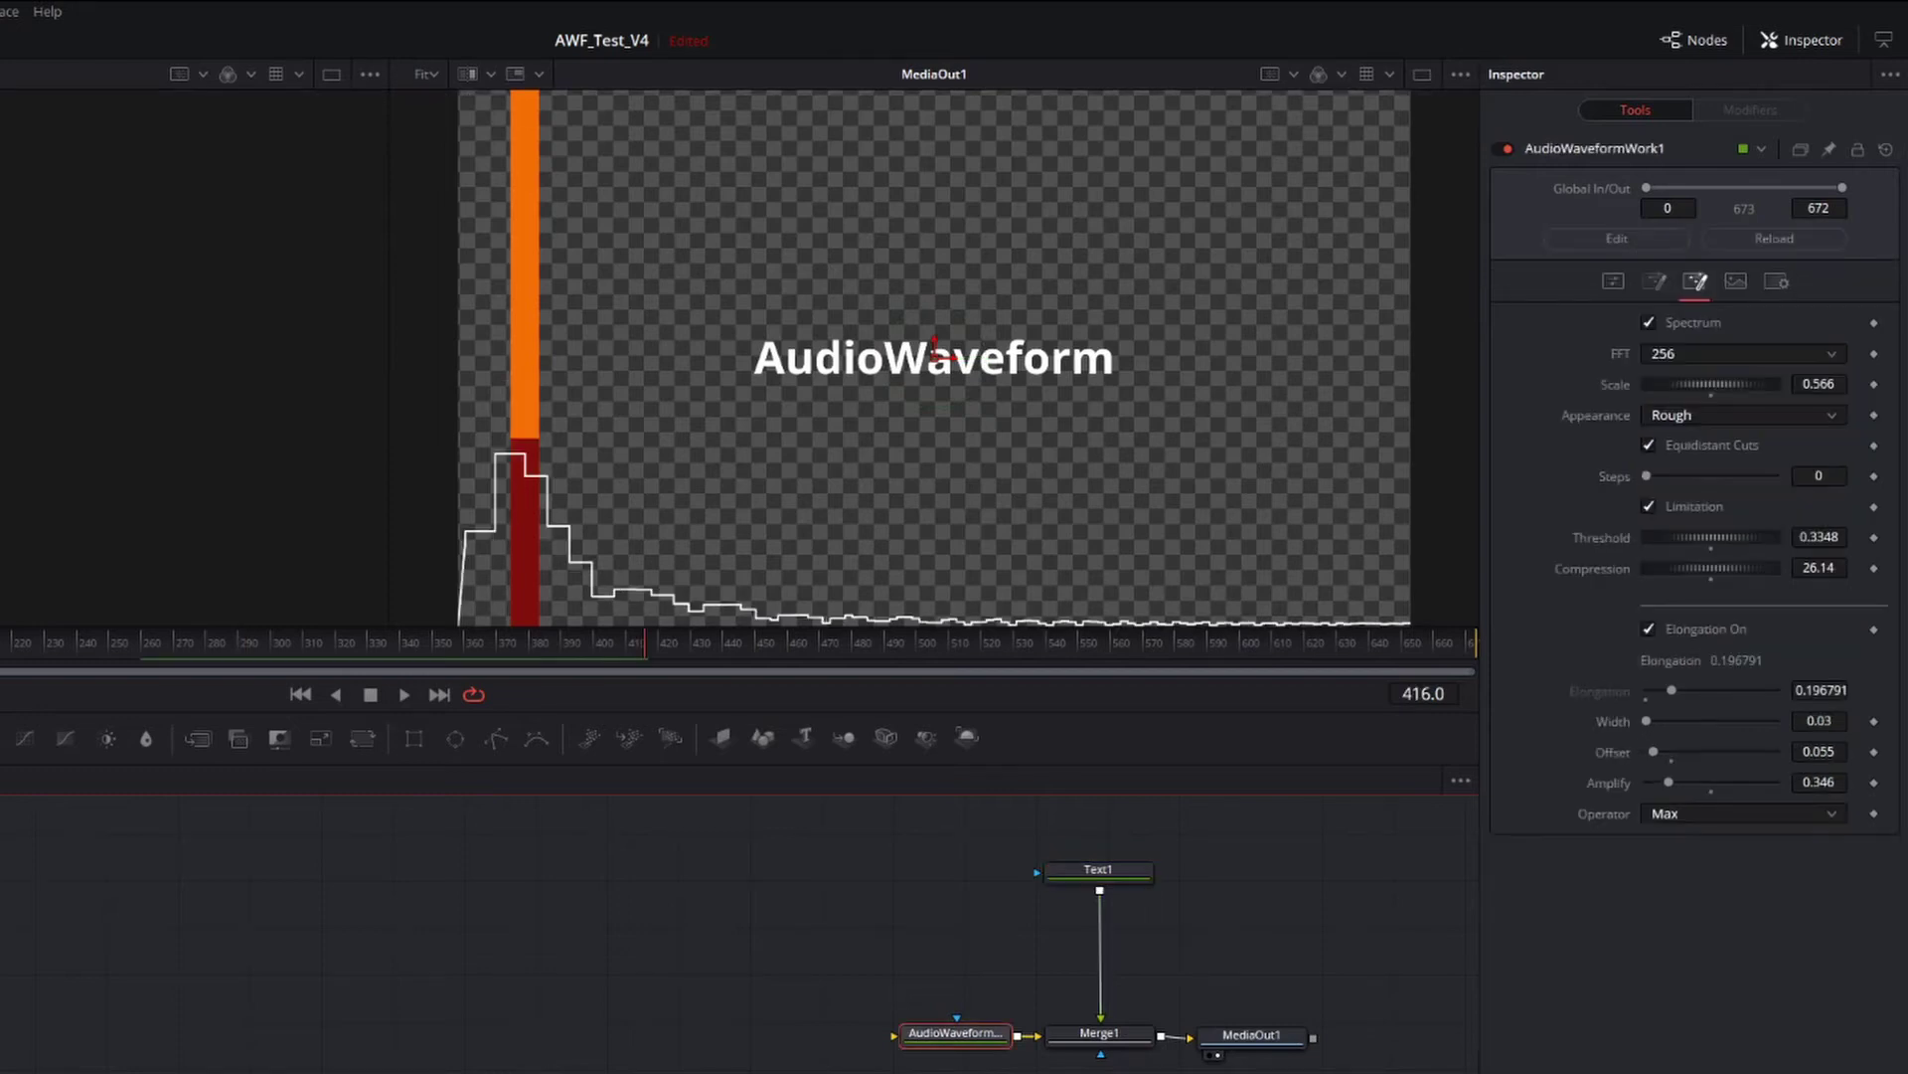
pyautogui.click(493, 641)
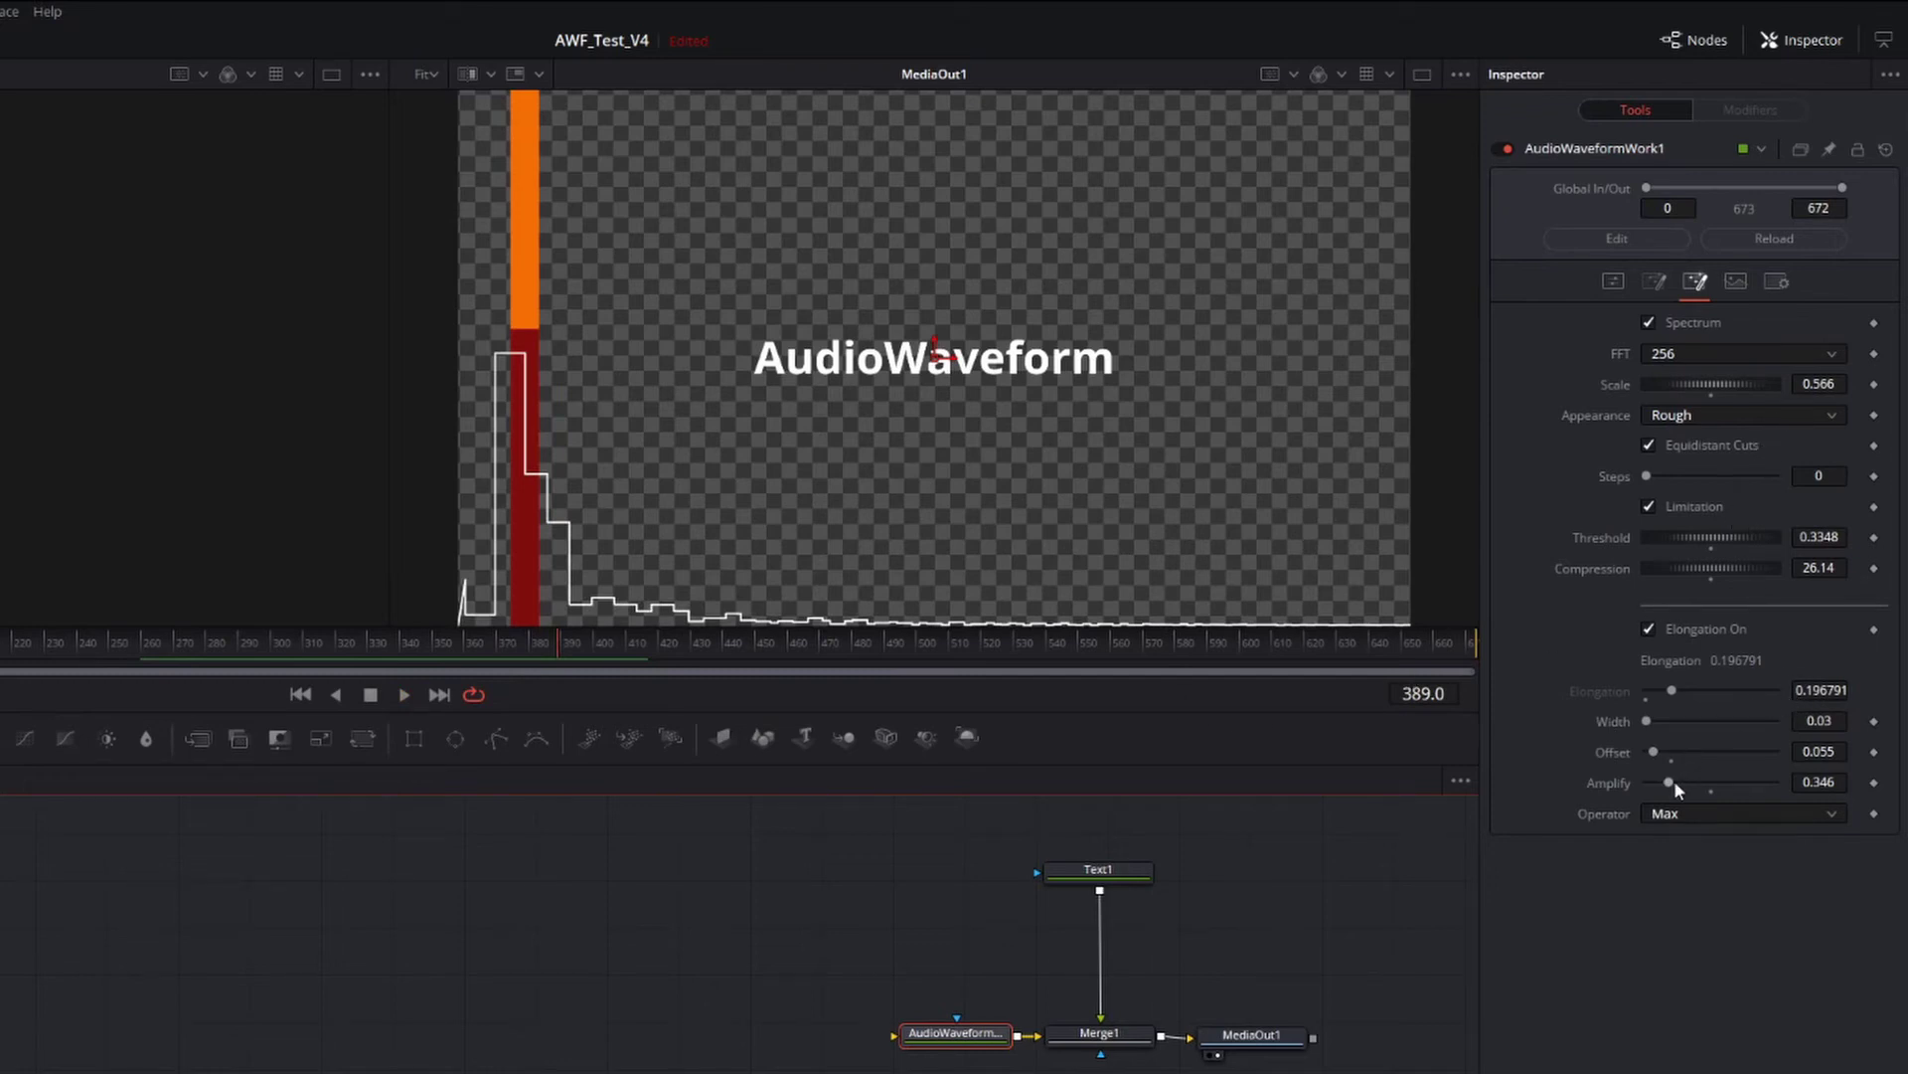
pyautogui.moveTo(1672, 781); pyautogui.dragTo(1707, 775)
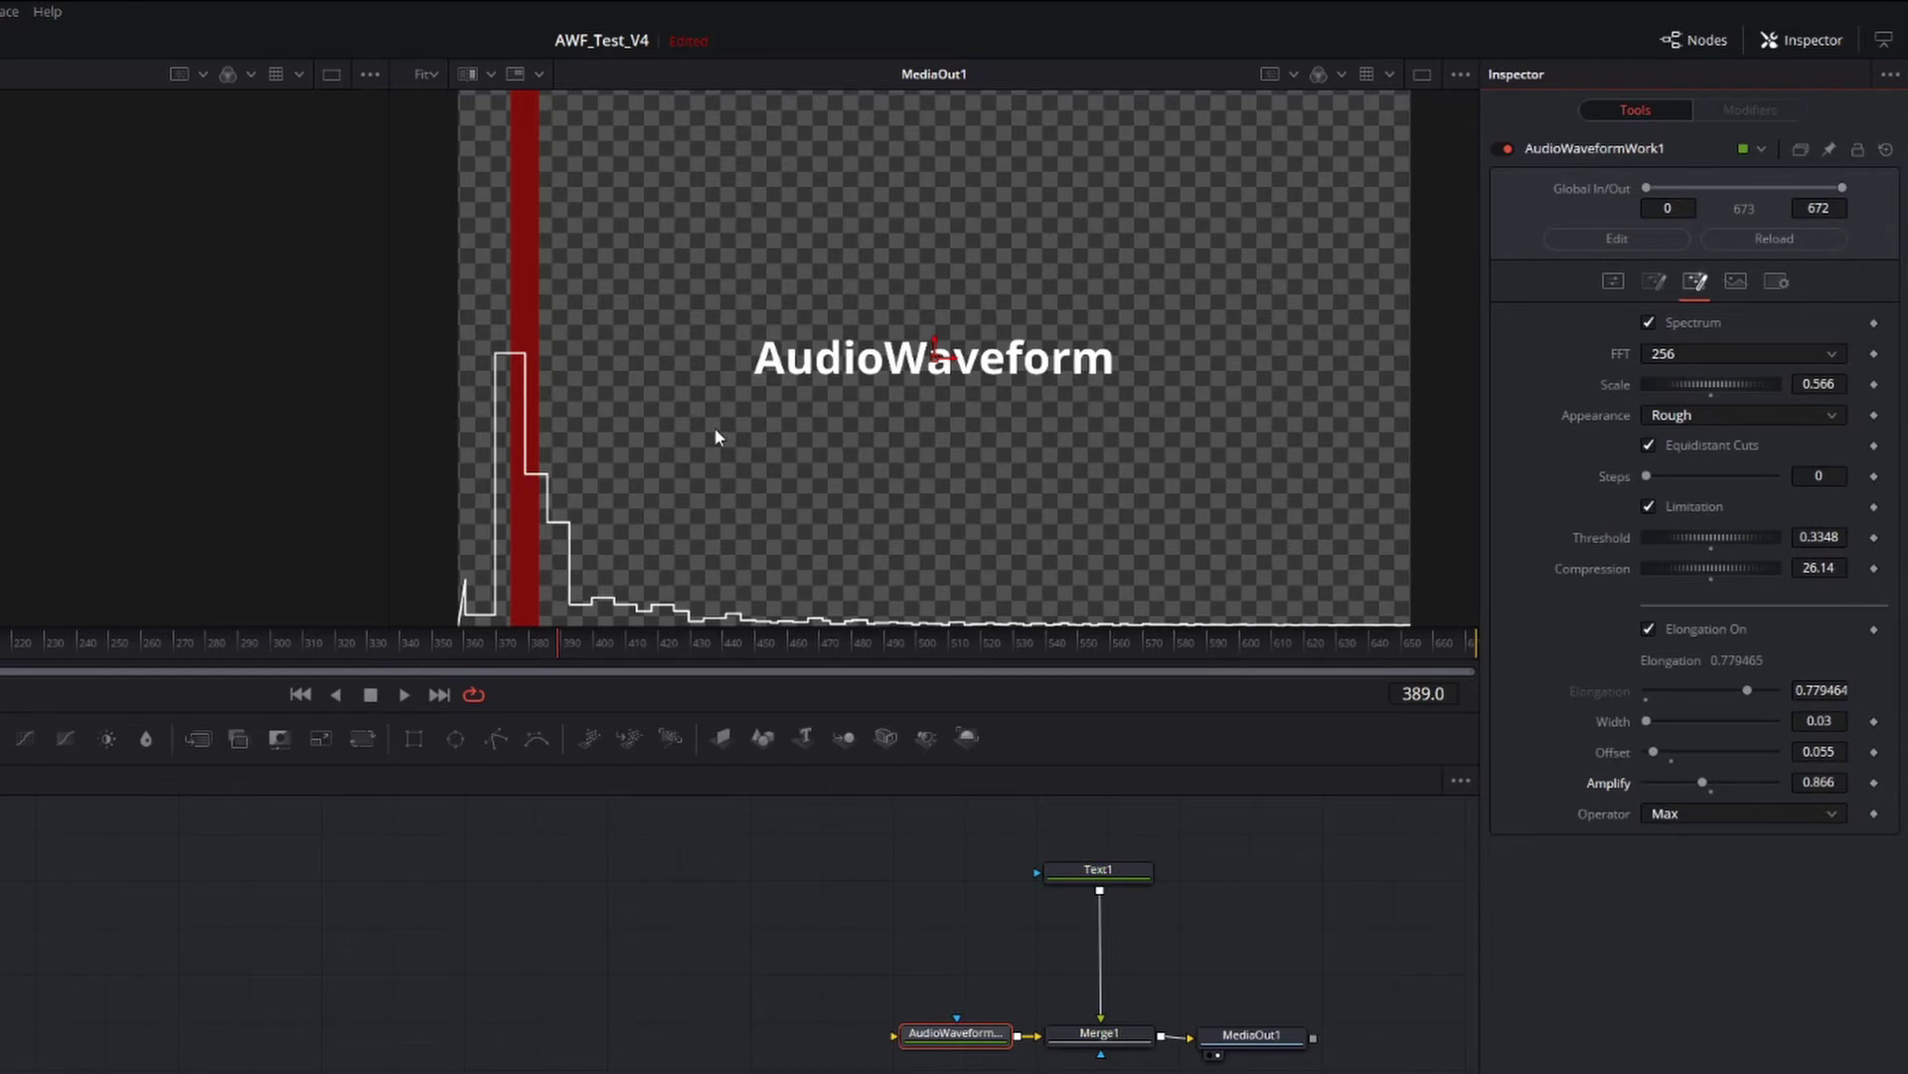
pyautogui.press('space')
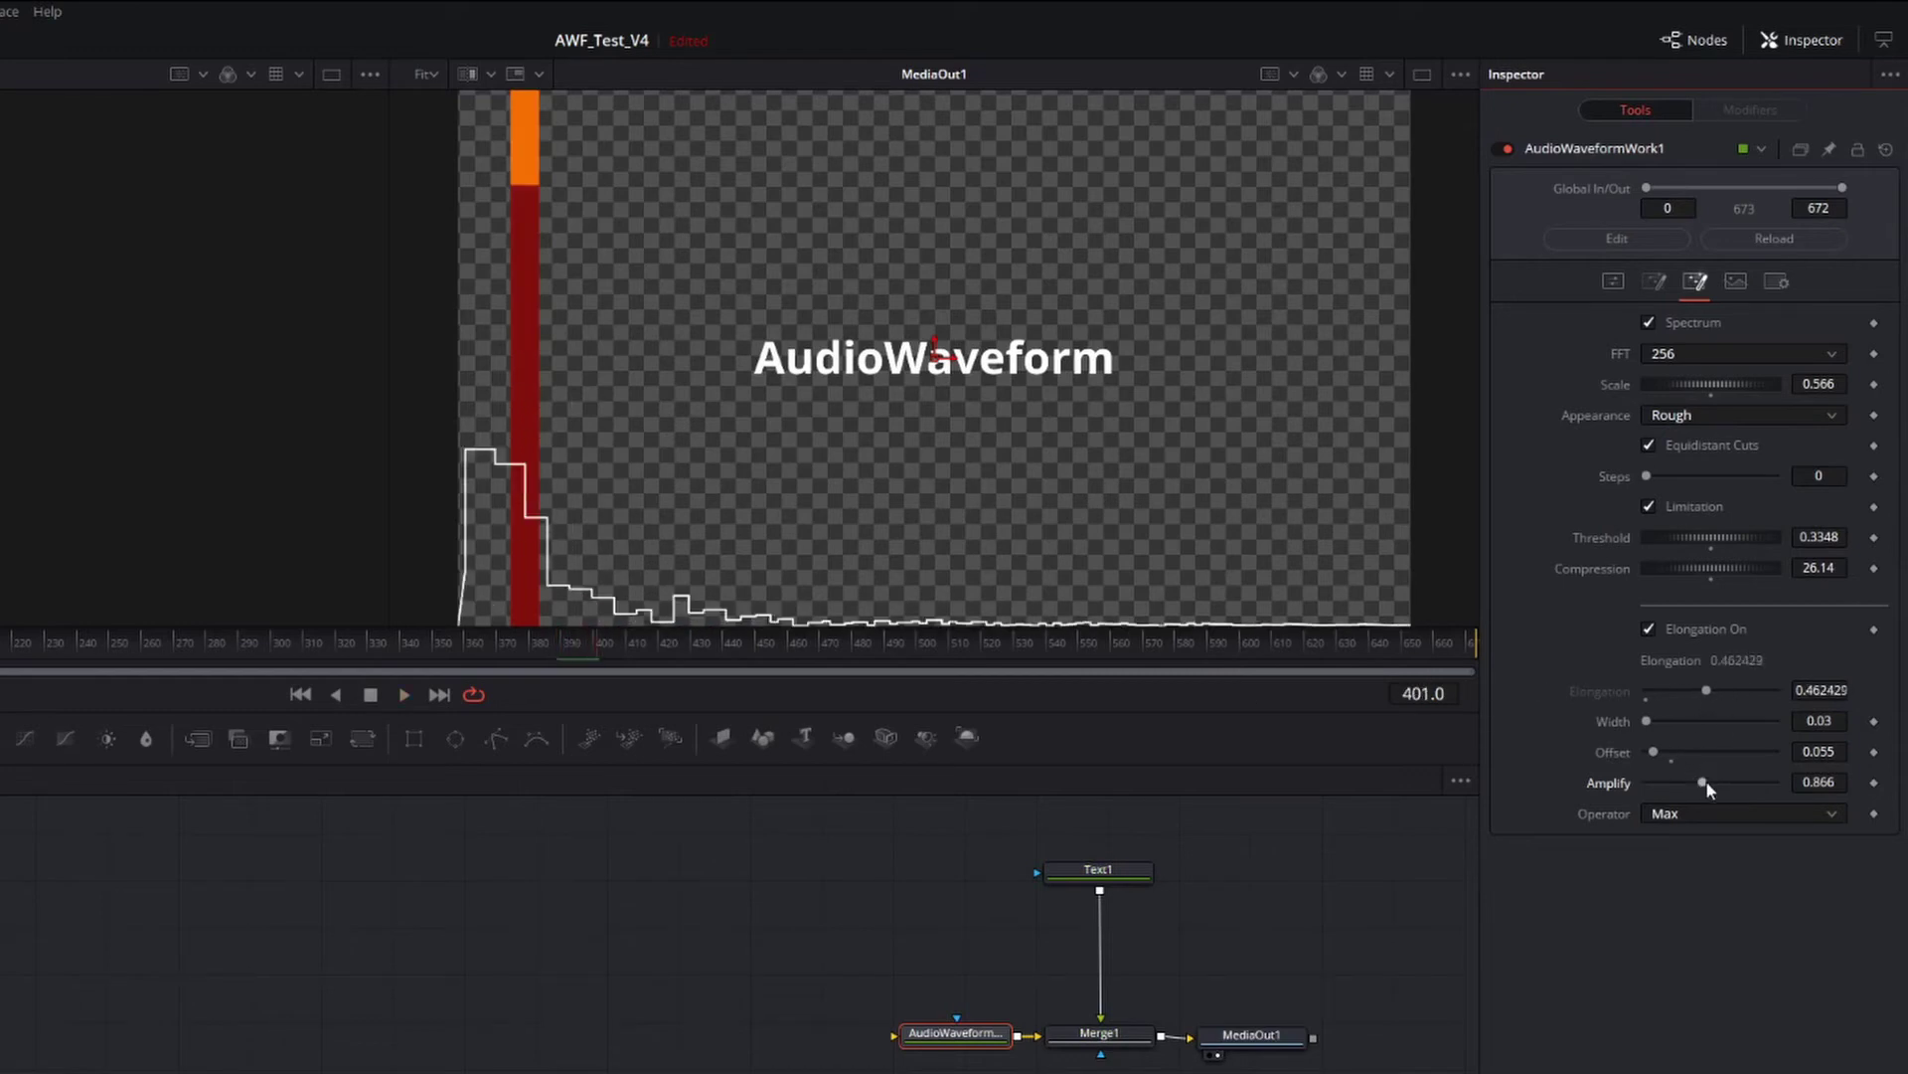
pyautogui.moveTo(1708, 783); pyautogui.dragTo(1730, 782)
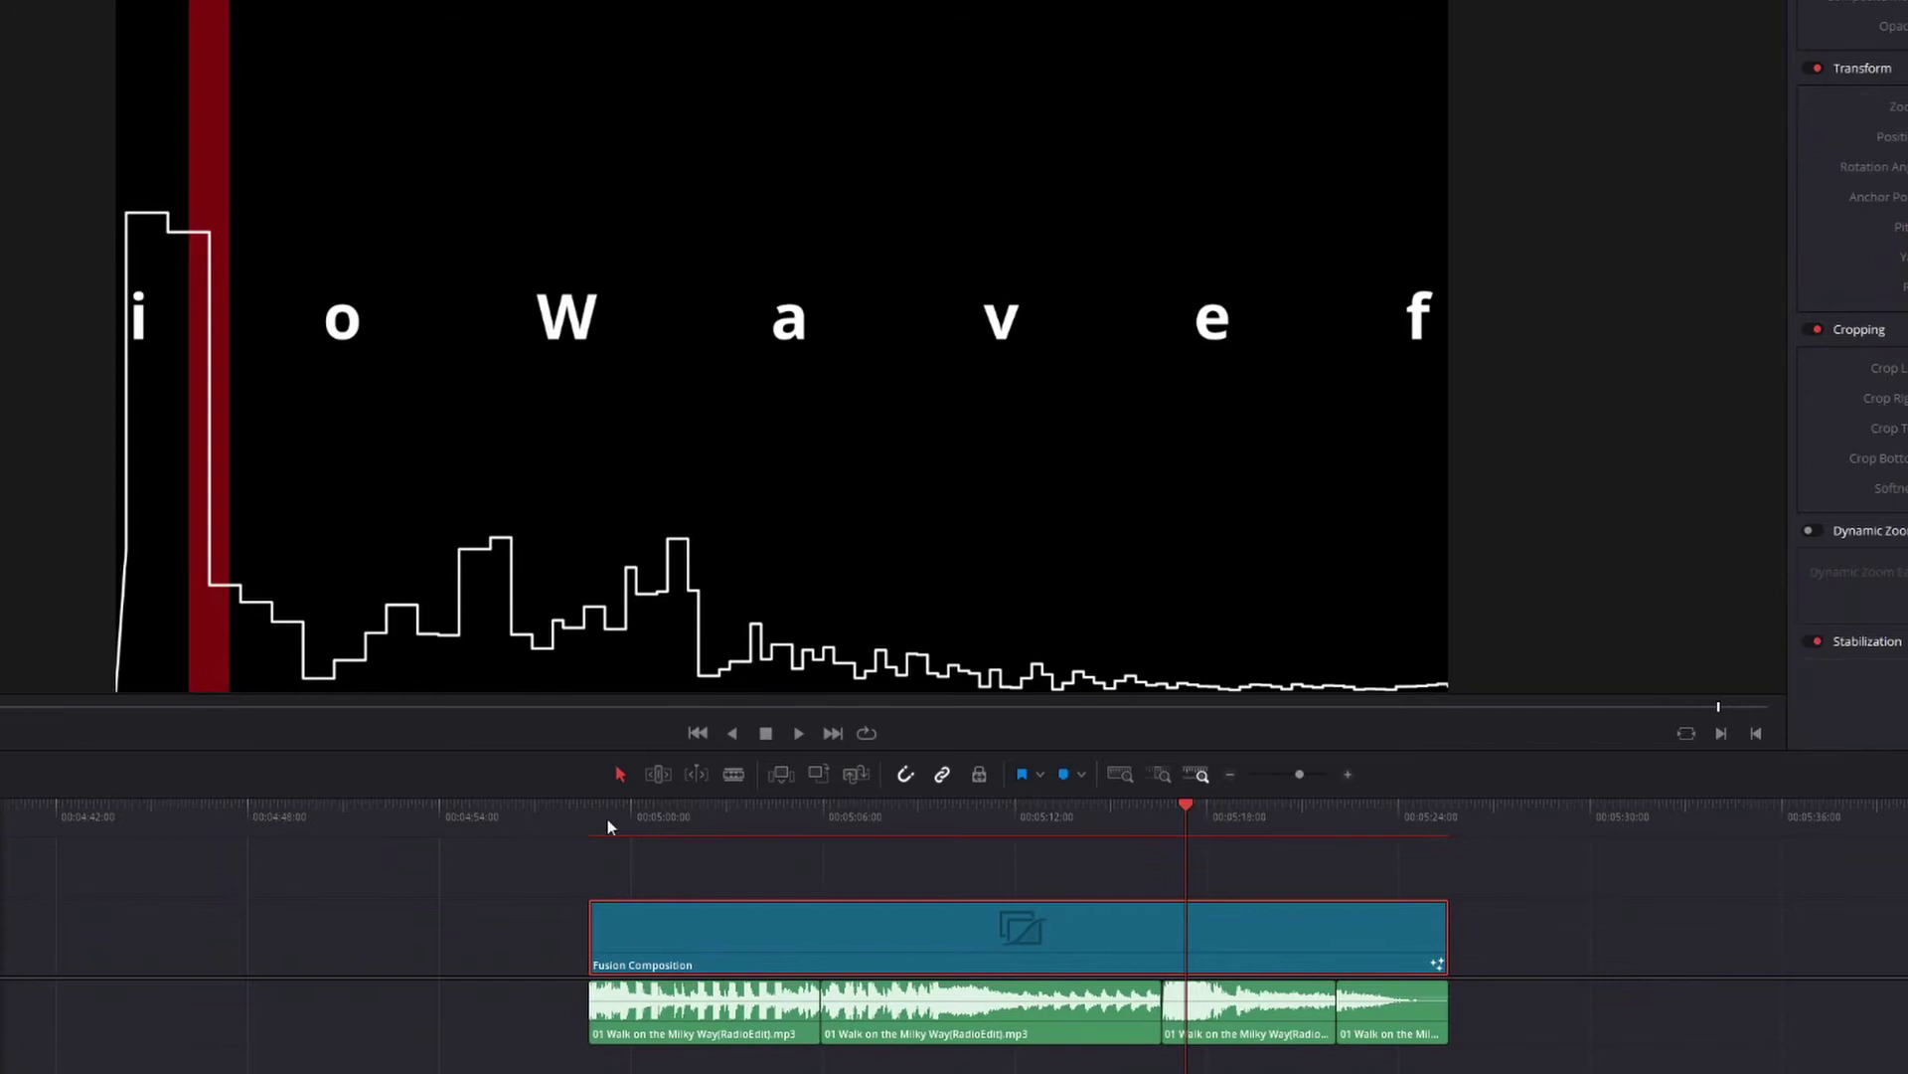
pyautogui.click(608, 817)
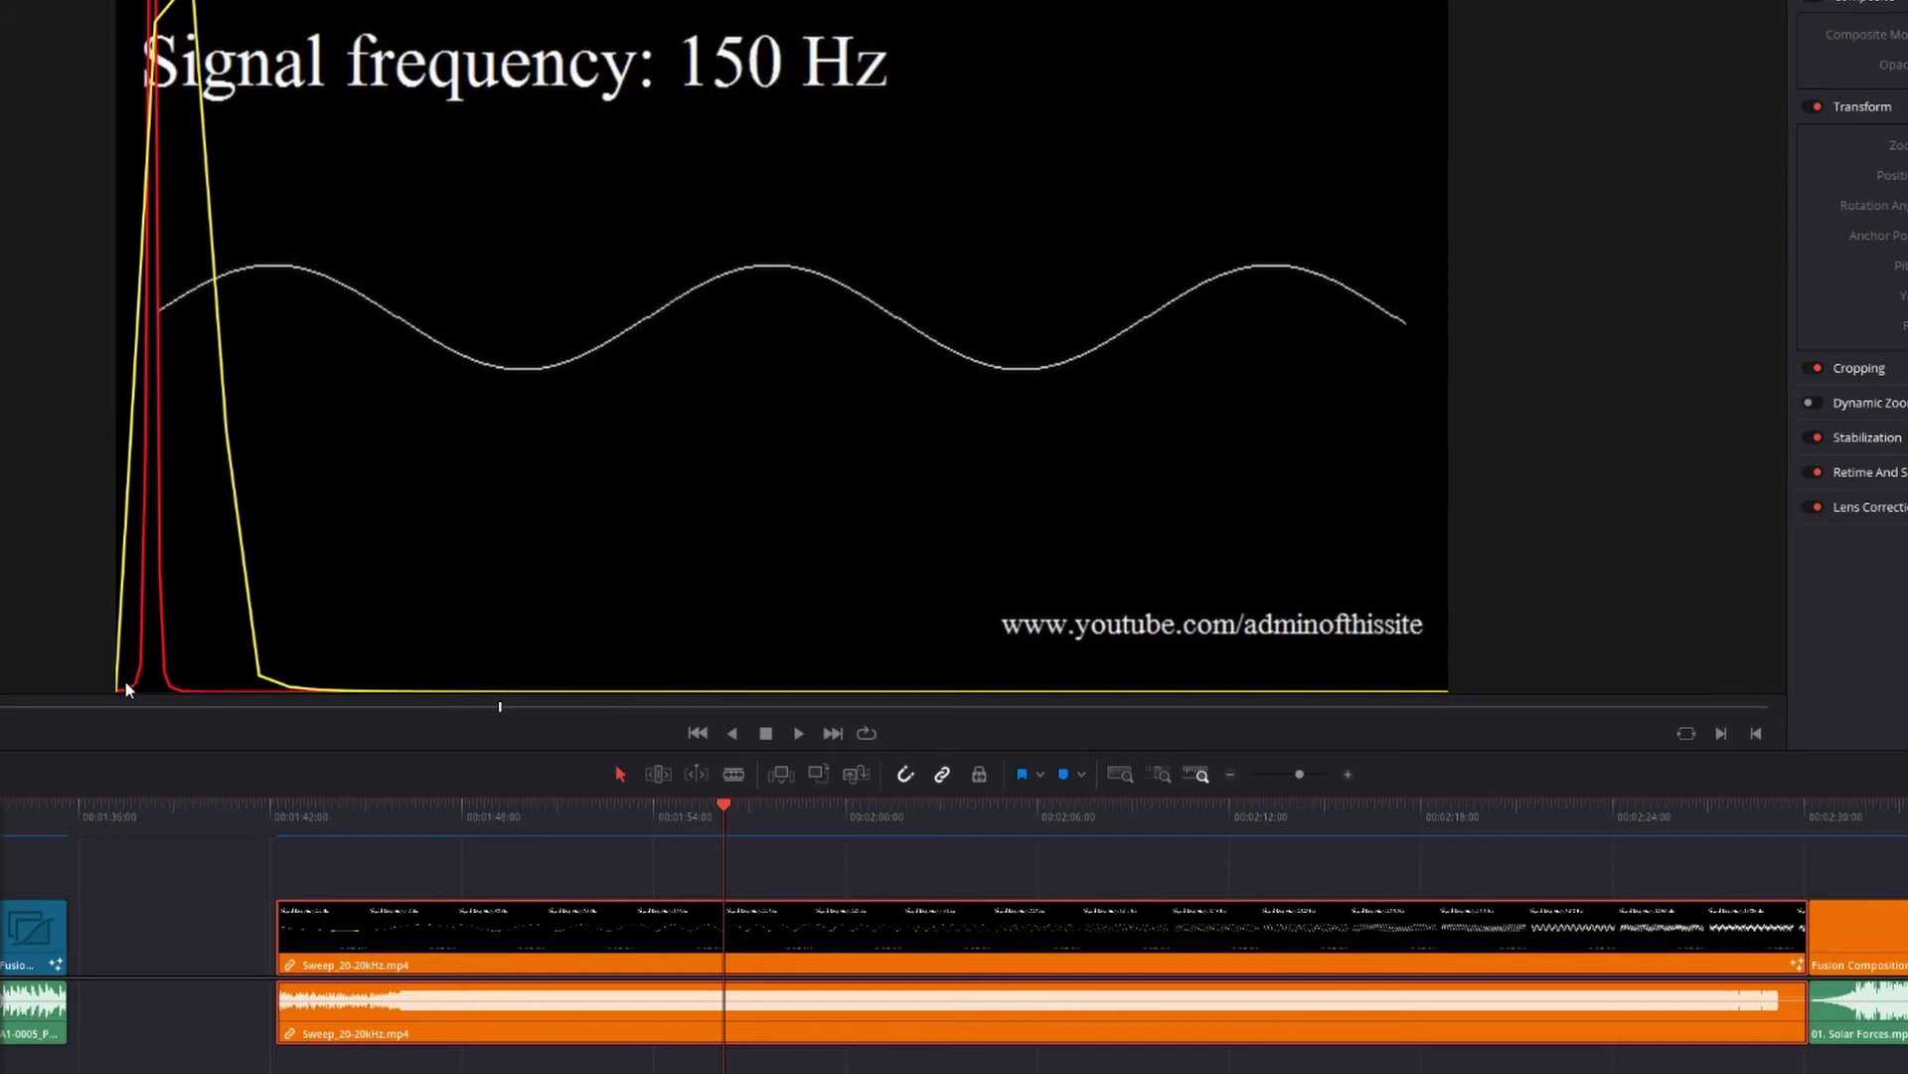
# Stop playback and scrub the Sweep clip from its 20 Hz start to high frequencies and back.
pyautogui.click(766, 731)
pyautogui.click(288, 819)
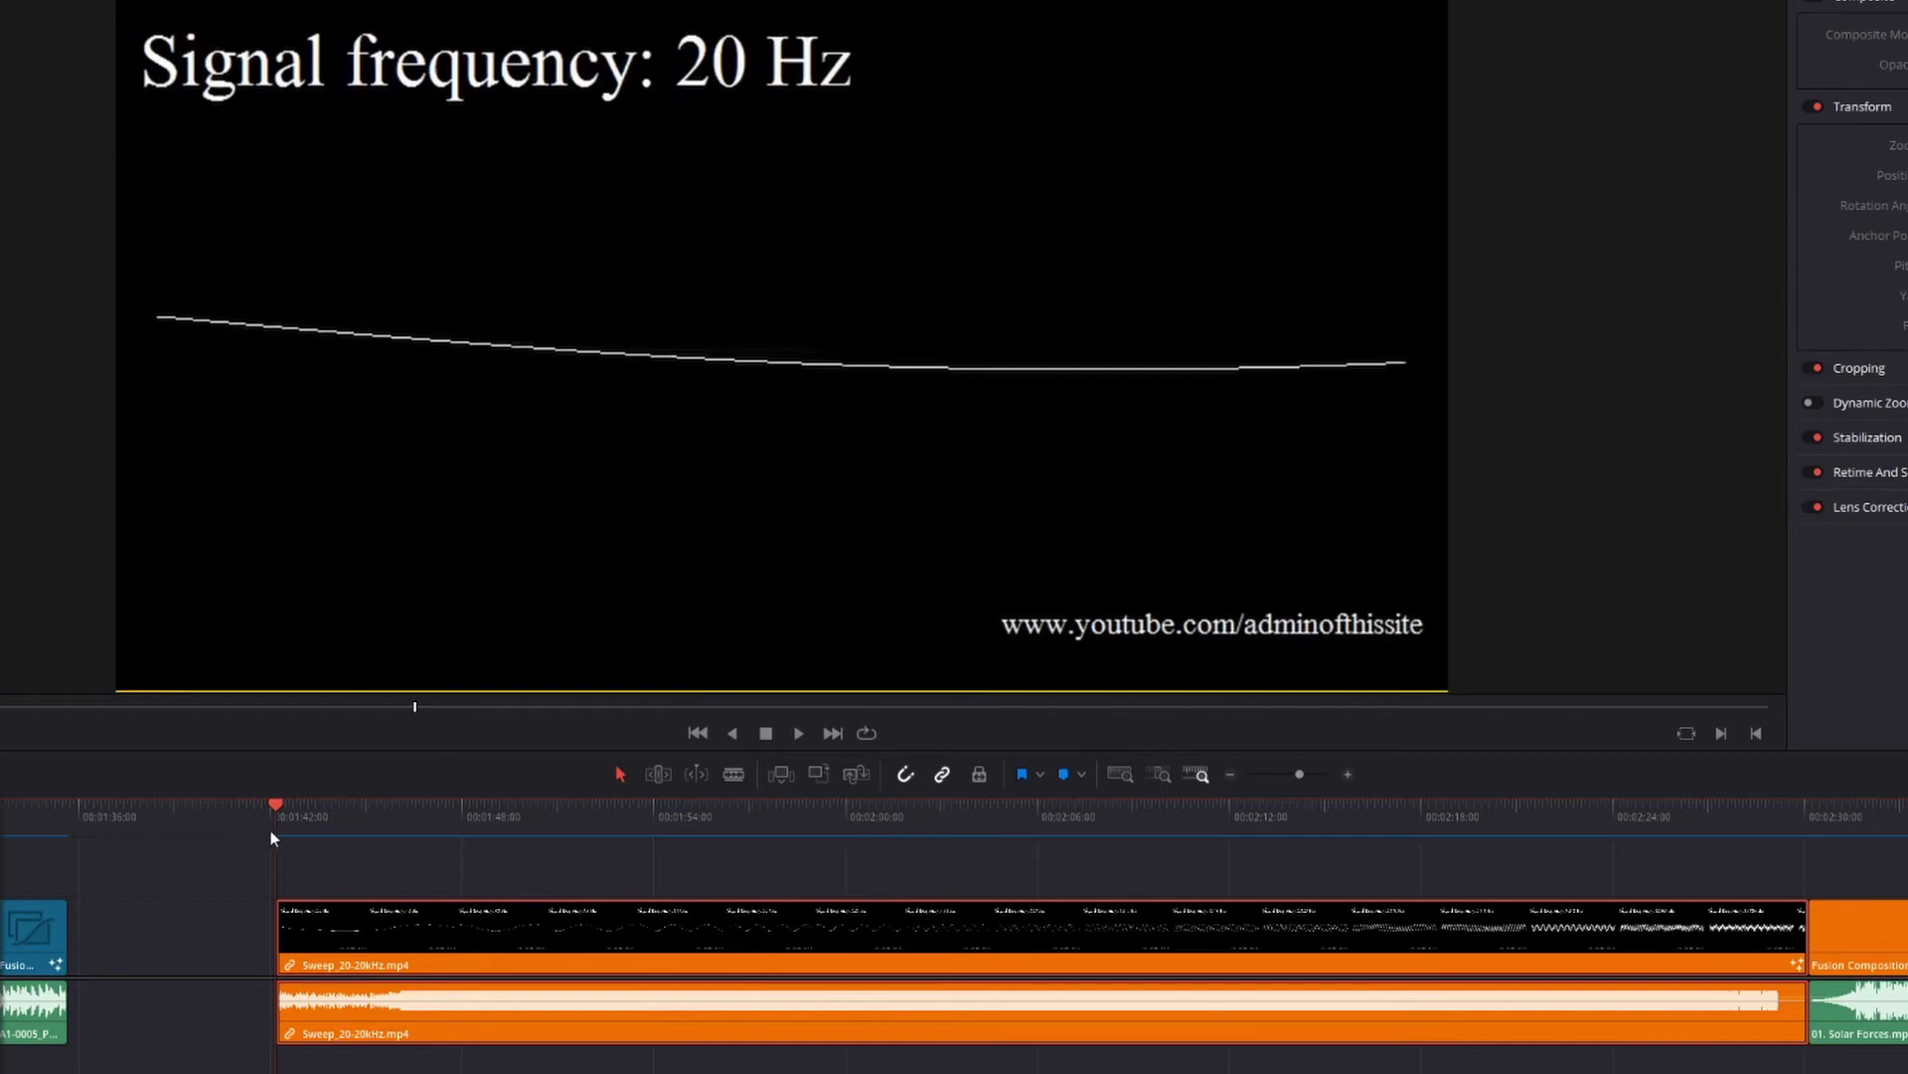
pyautogui.moveTo(276, 806); pyautogui.dragTo(1790, 816)
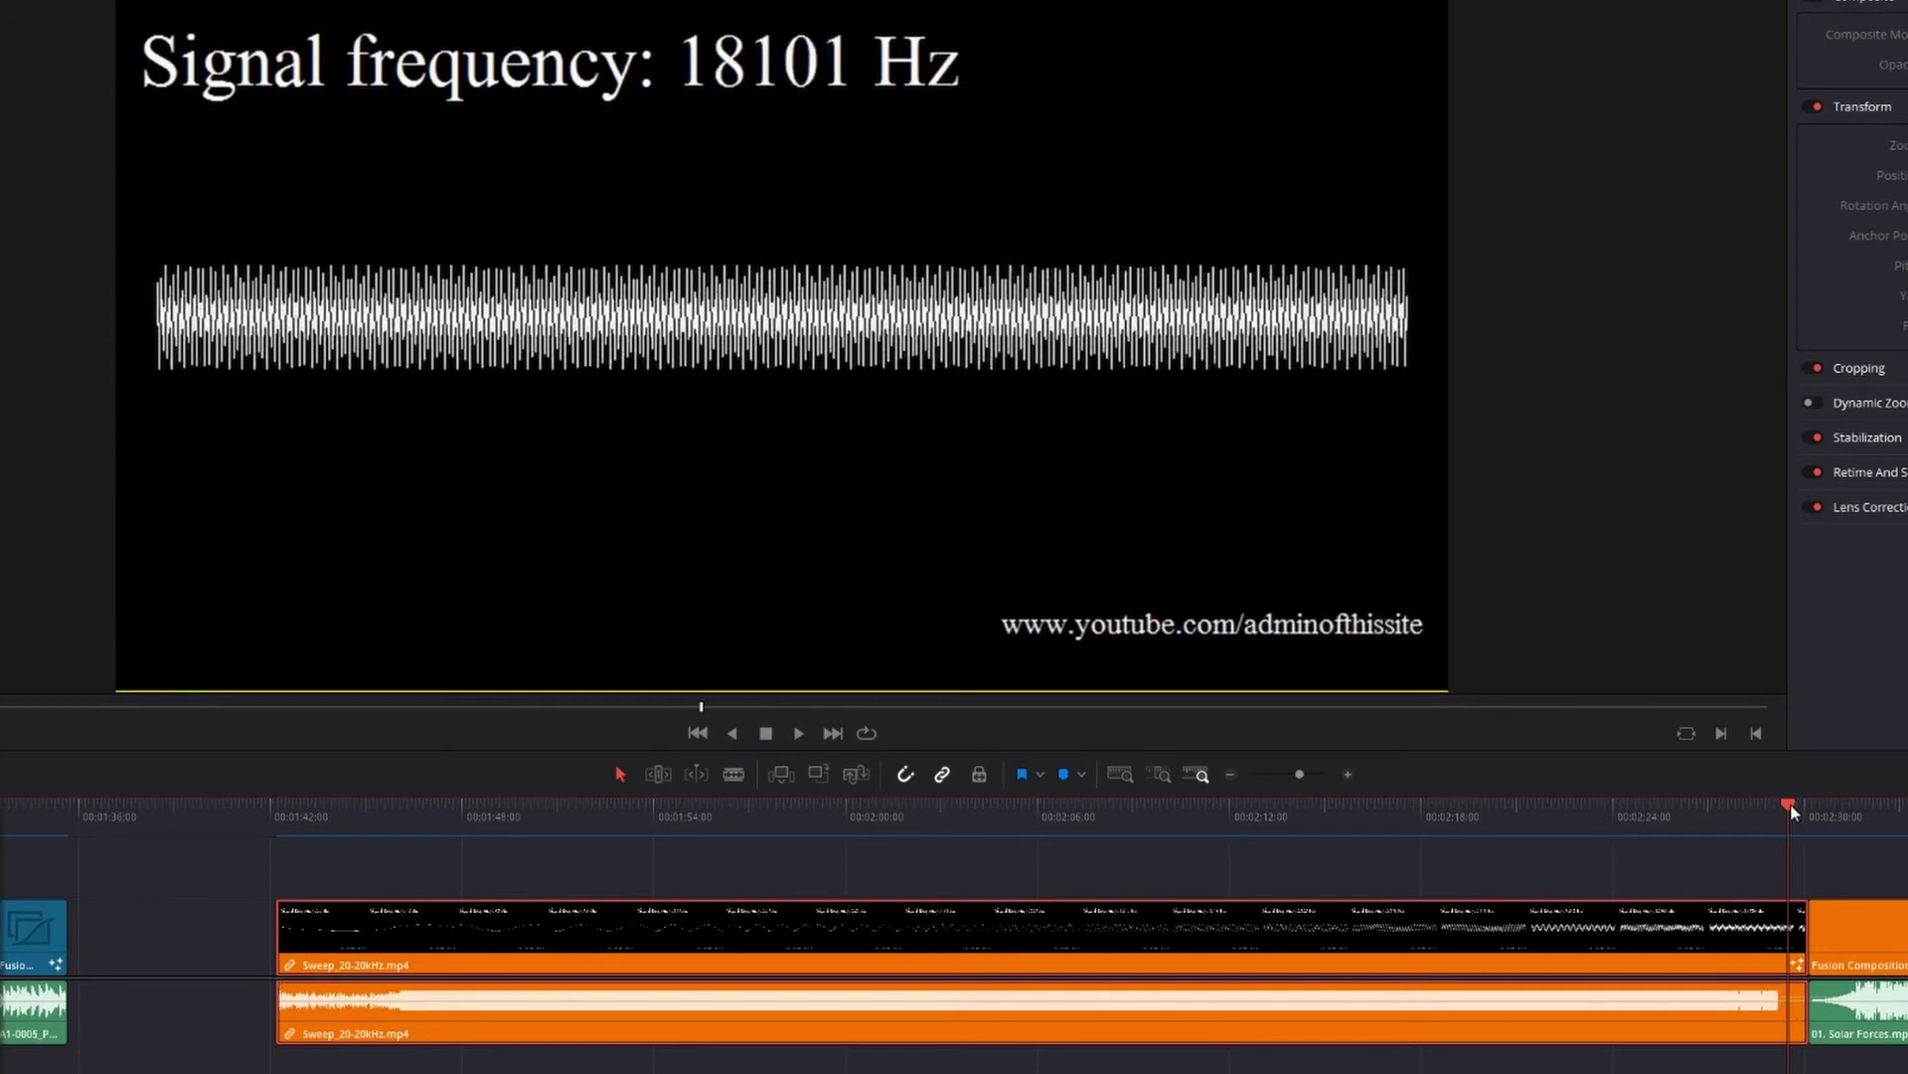
pyautogui.moveTo(1792, 808)
pyautogui.mouseDown()
pyautogui.moveTo(297, 813)
pyautogui.moveTo(405, 863)
pyautogui.mouseUp()
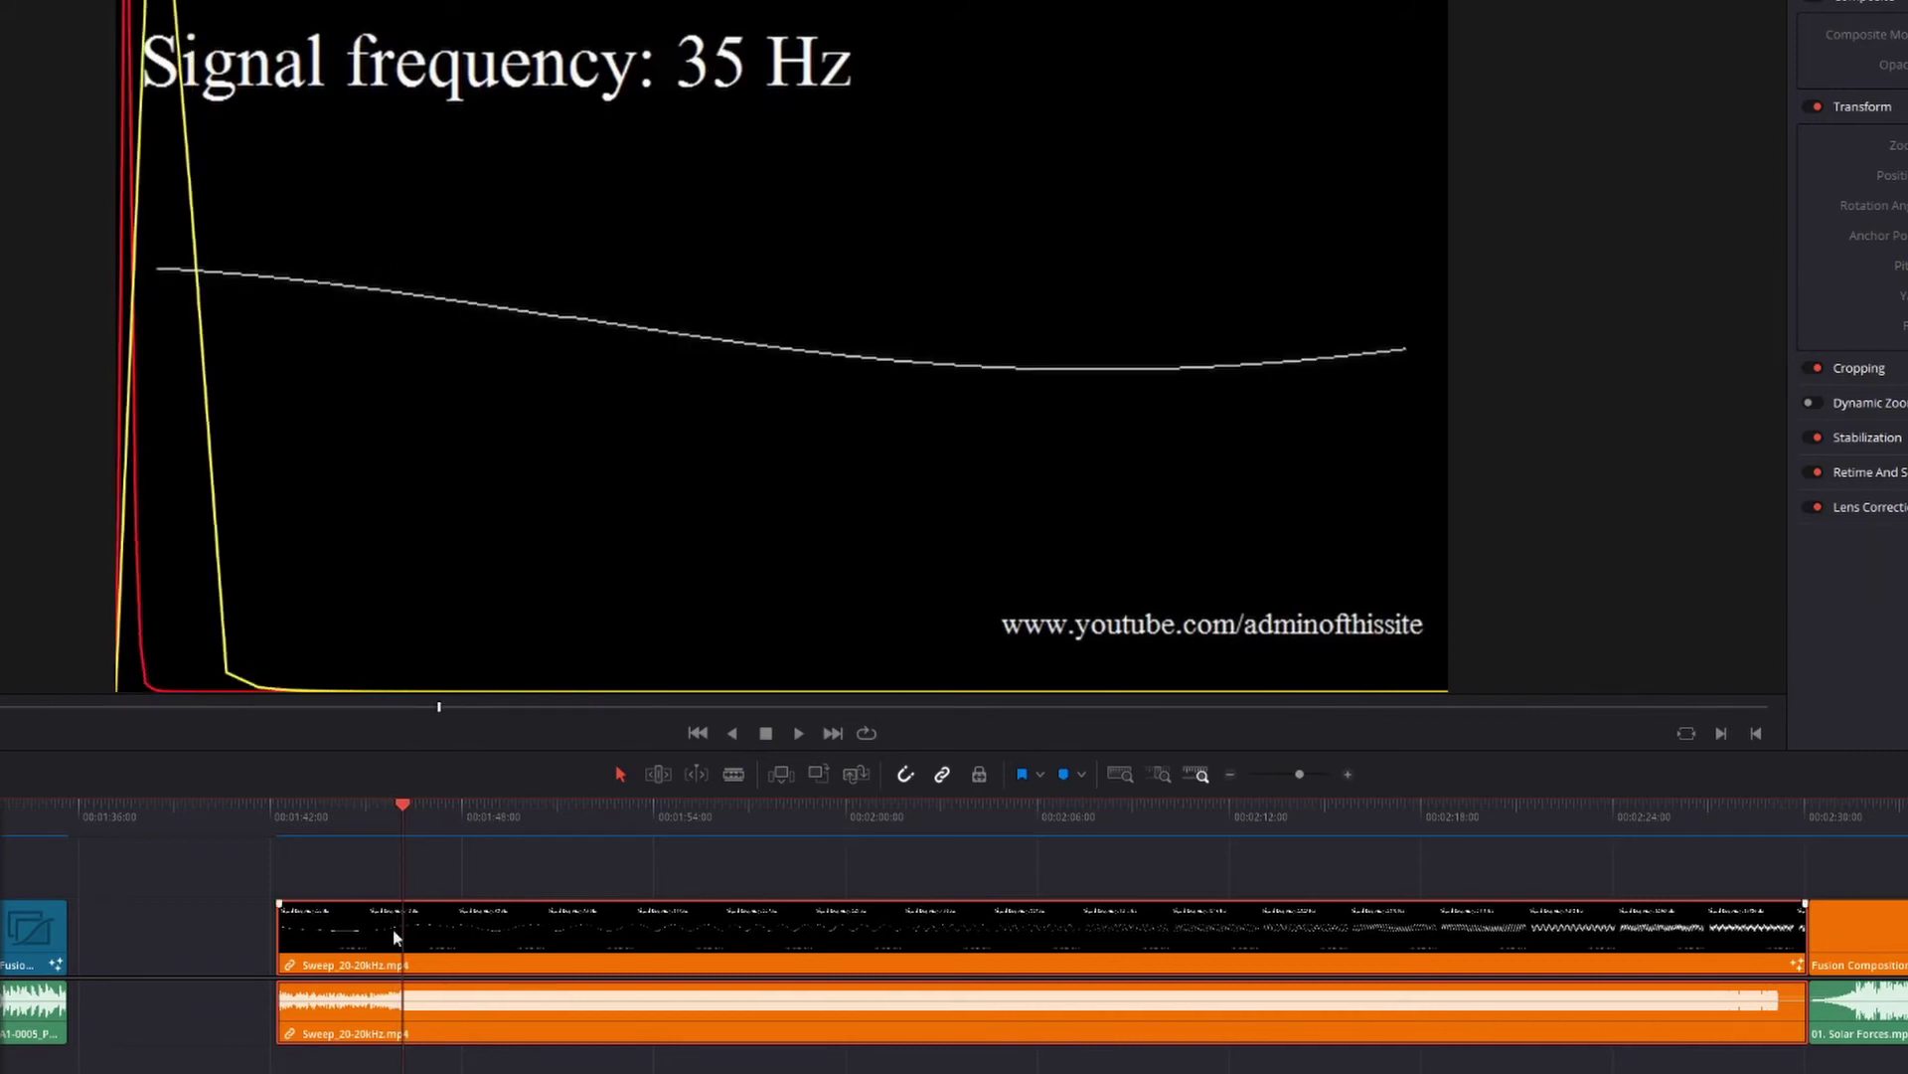
pyautogui.moveTo(391, 1014)
pyautogui.moveTo(315, 816); pyautogui.dragTo(374, 822)
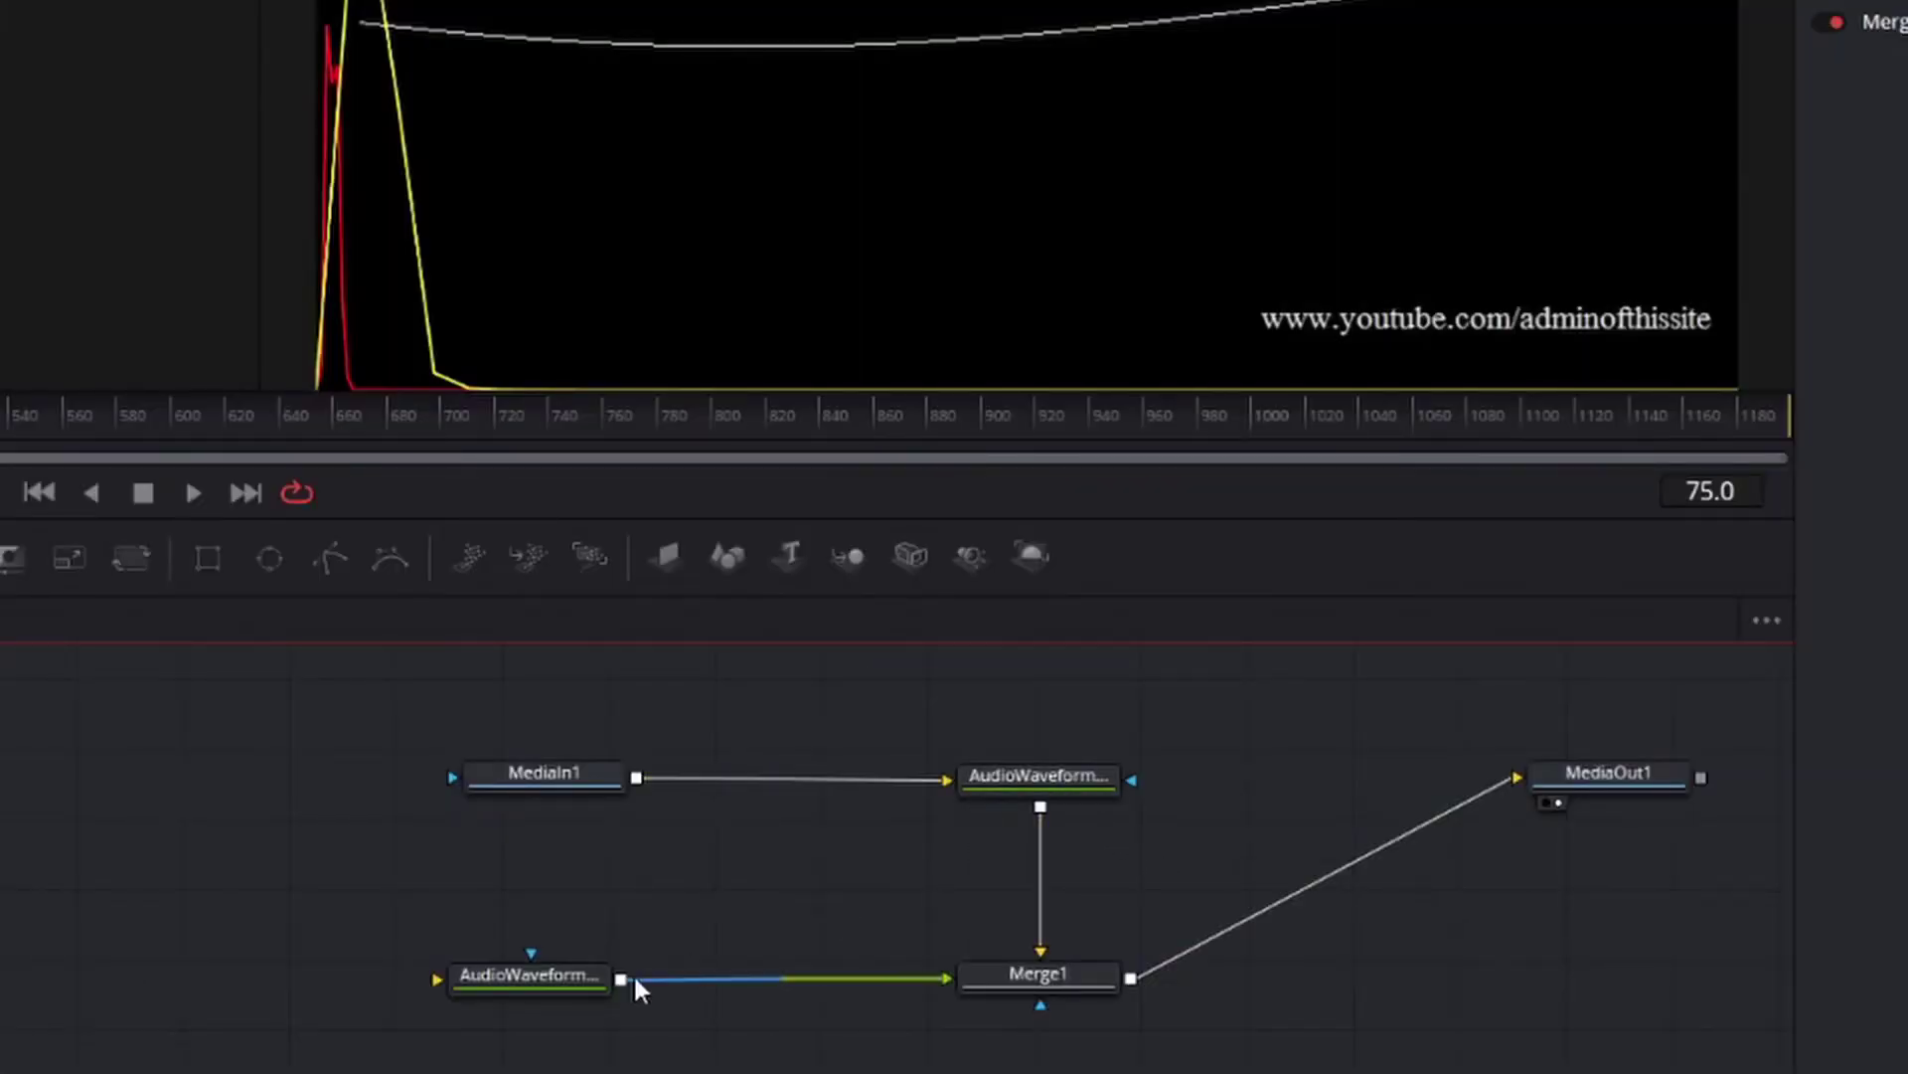
pyautogui.click(528, 975)
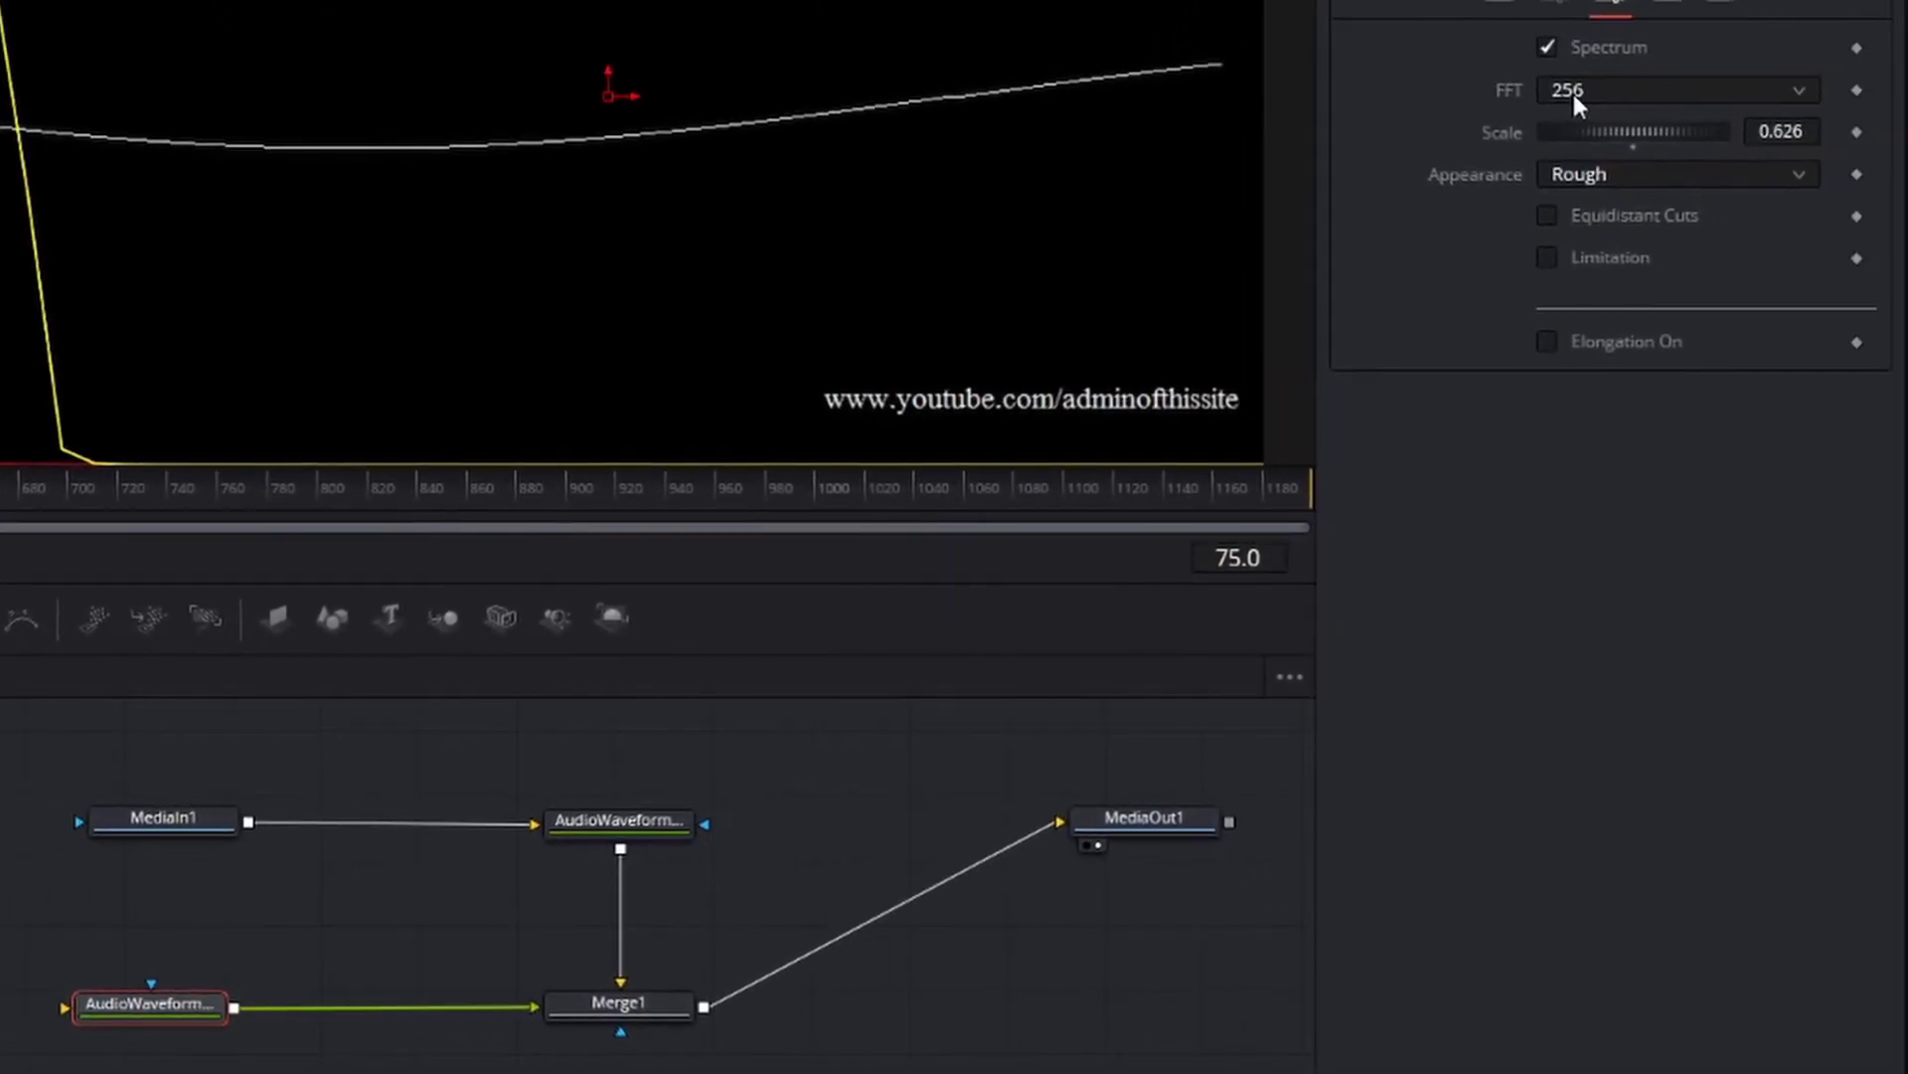
pyautogui.click(641, 822)
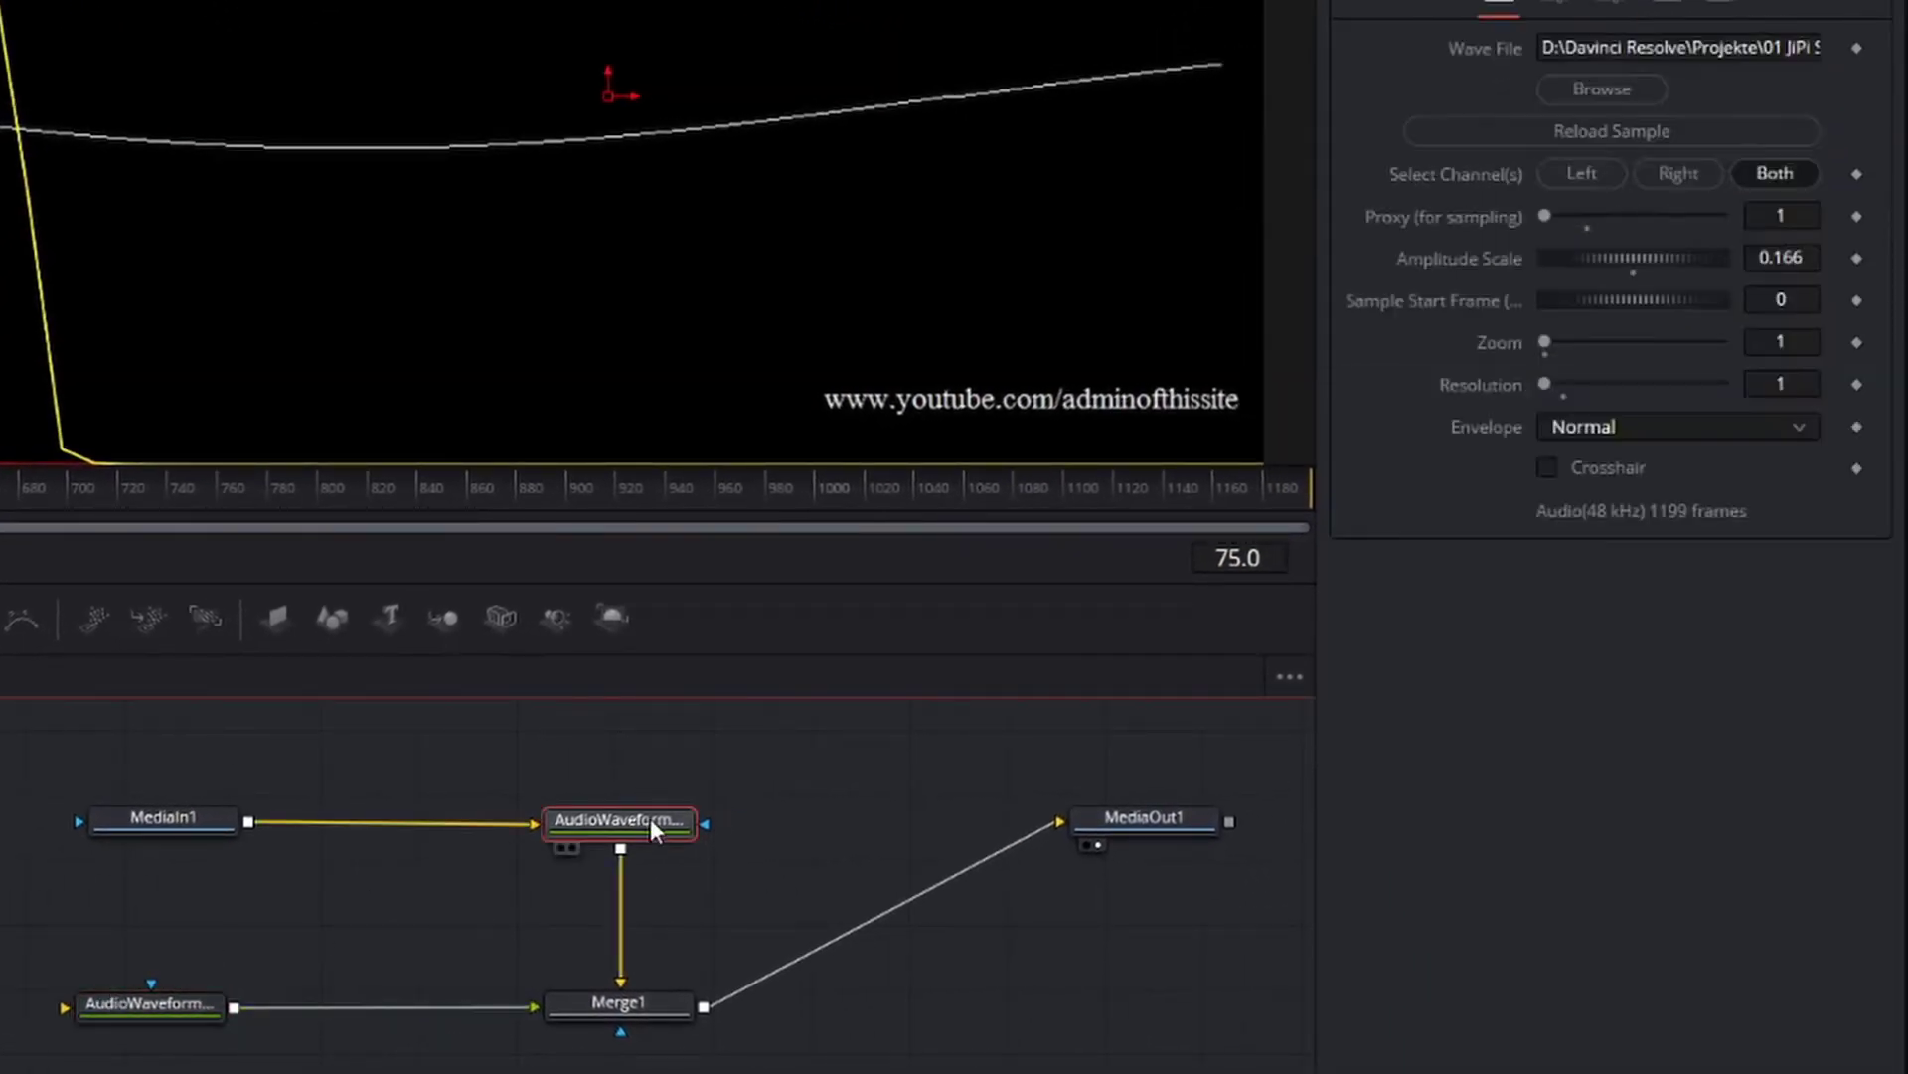
pyautogui.click(1633, 6)
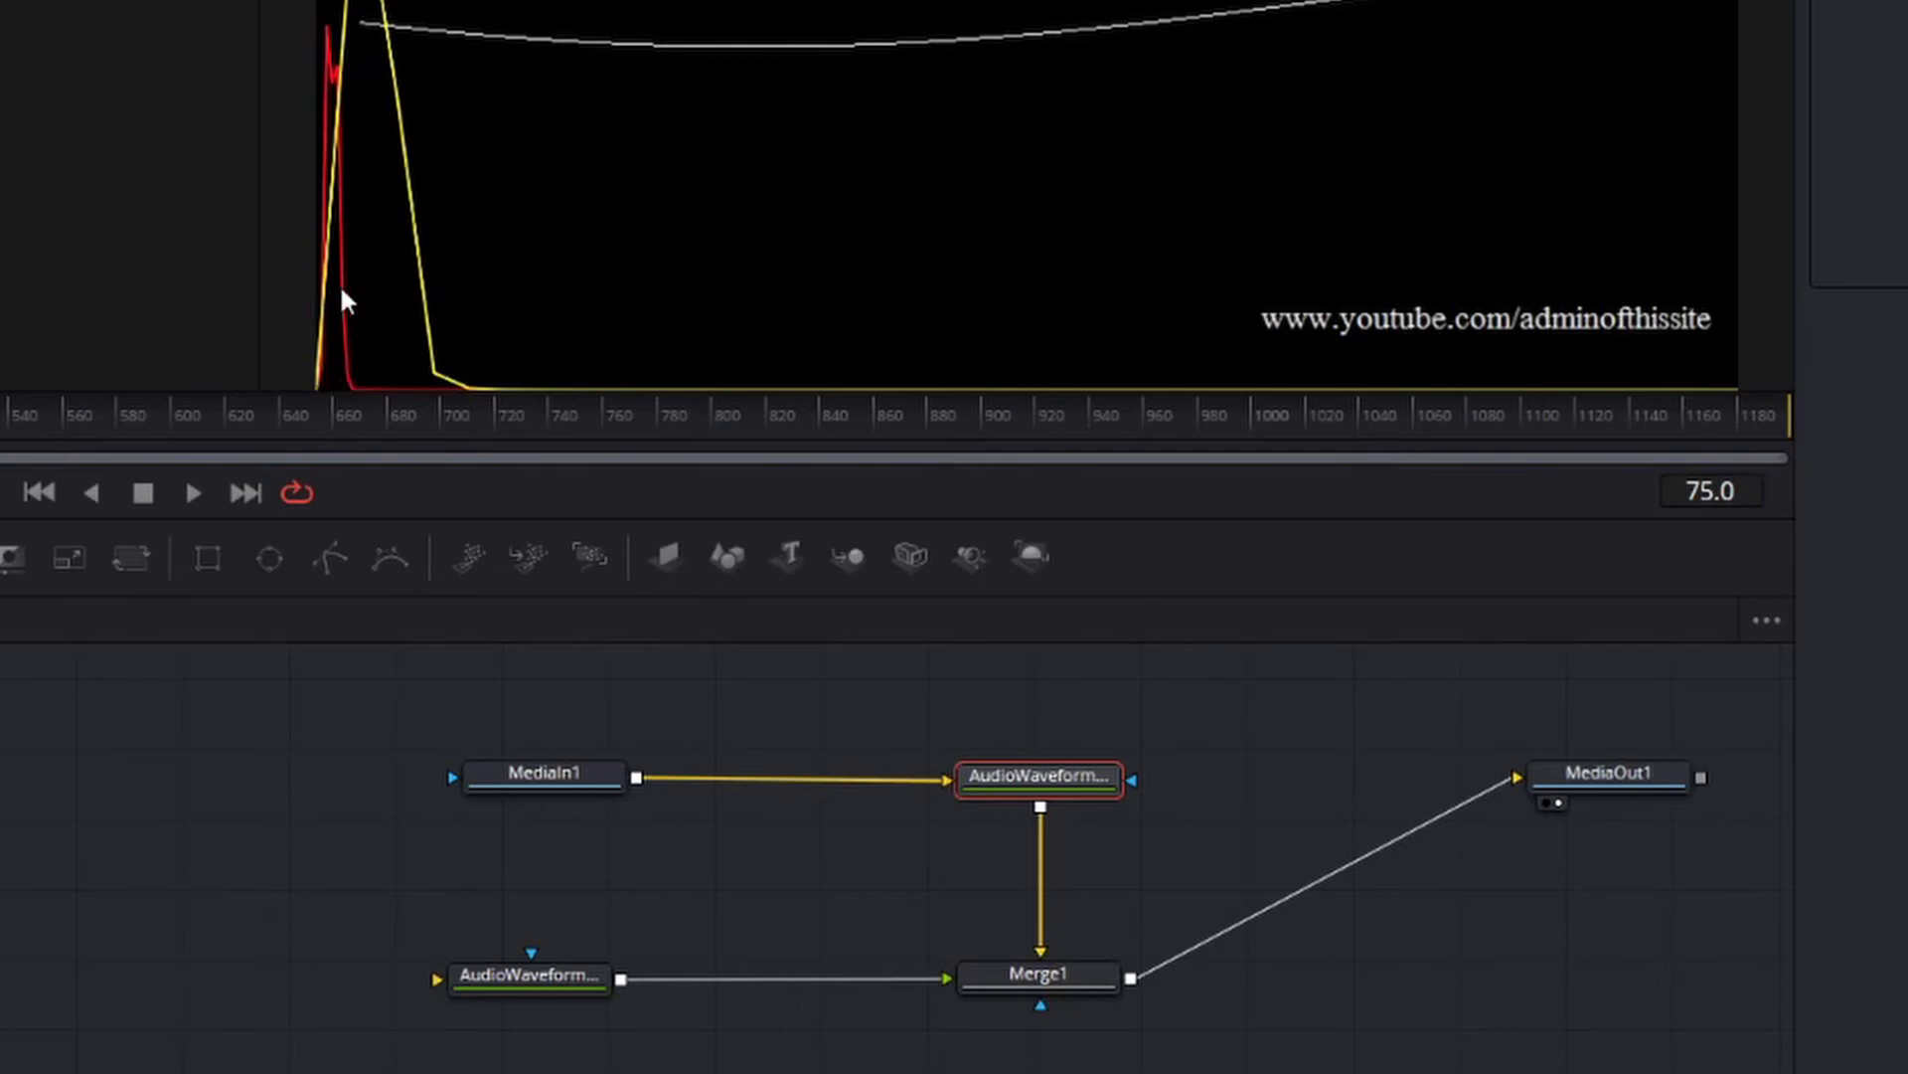
pyautogui.click(533, 976)
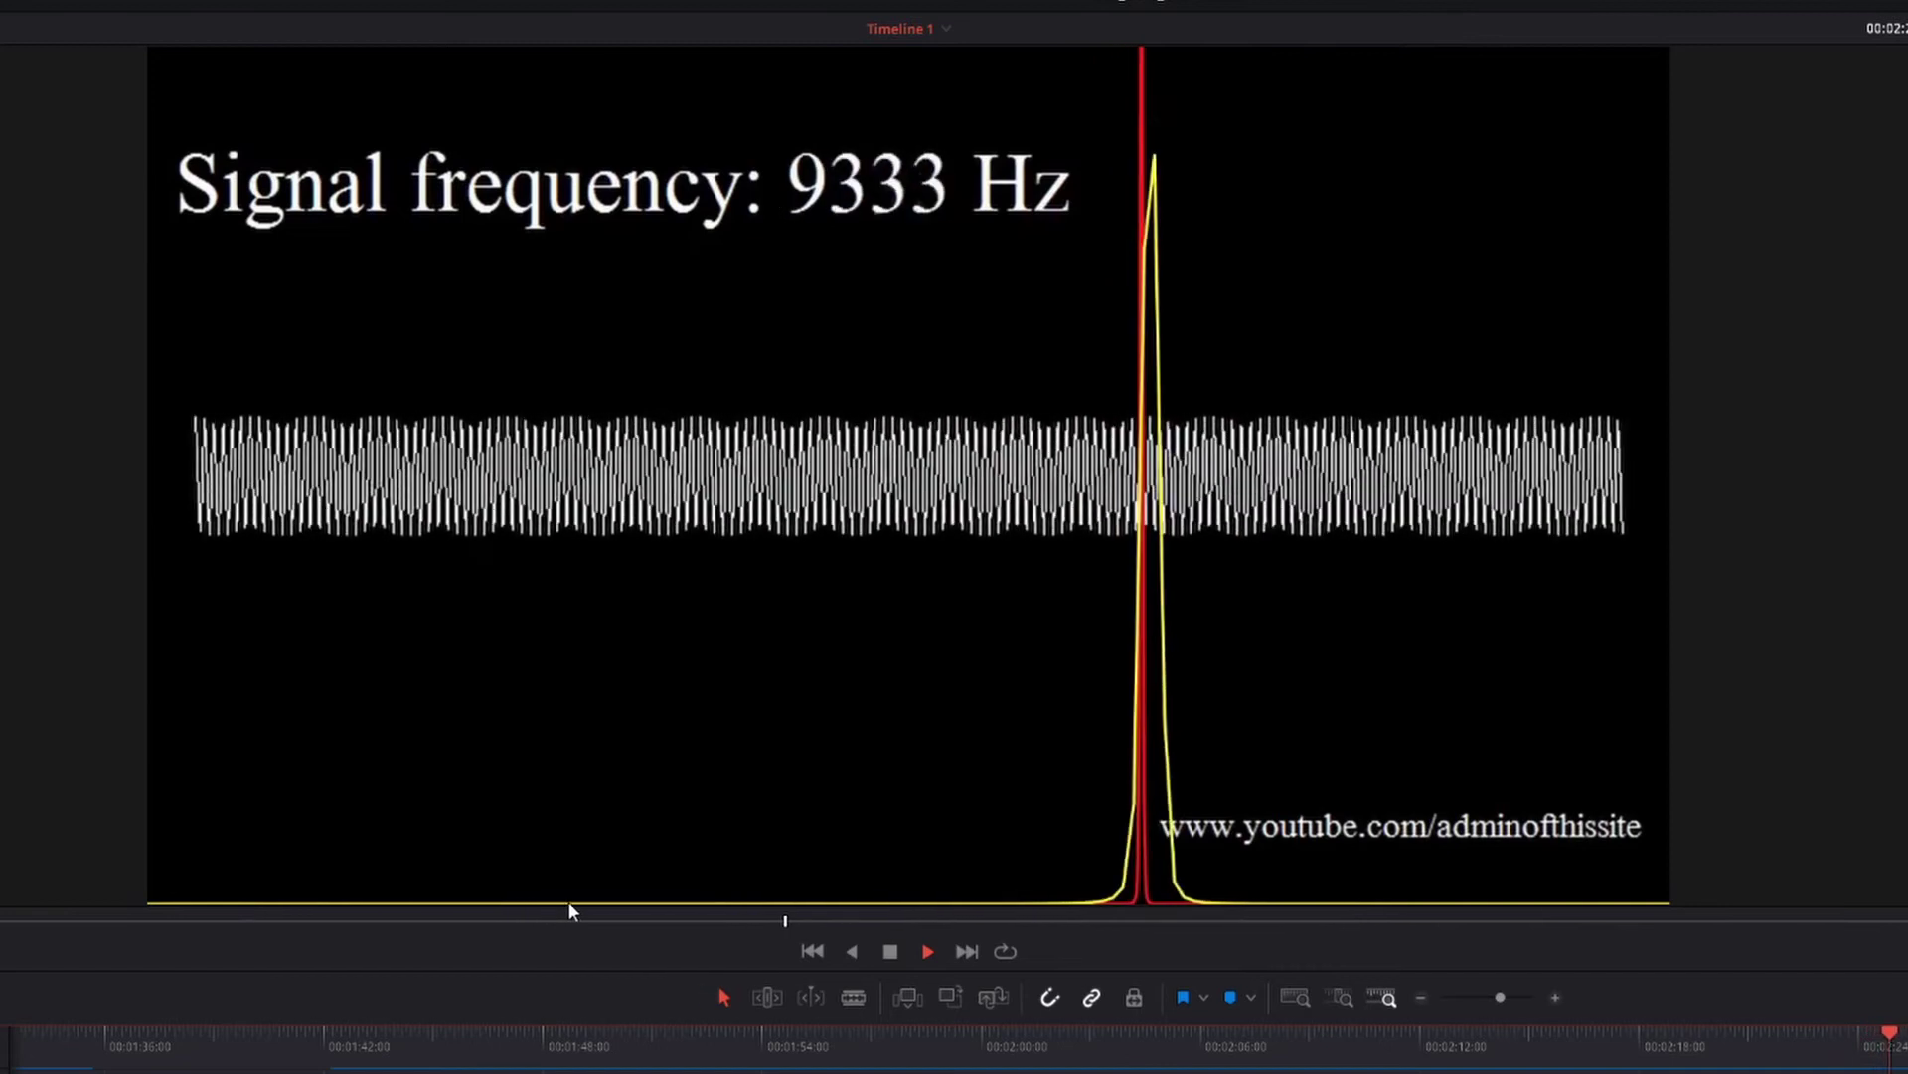
# Stop the sweep composition's playback.
pyautogui.click(895, 948)
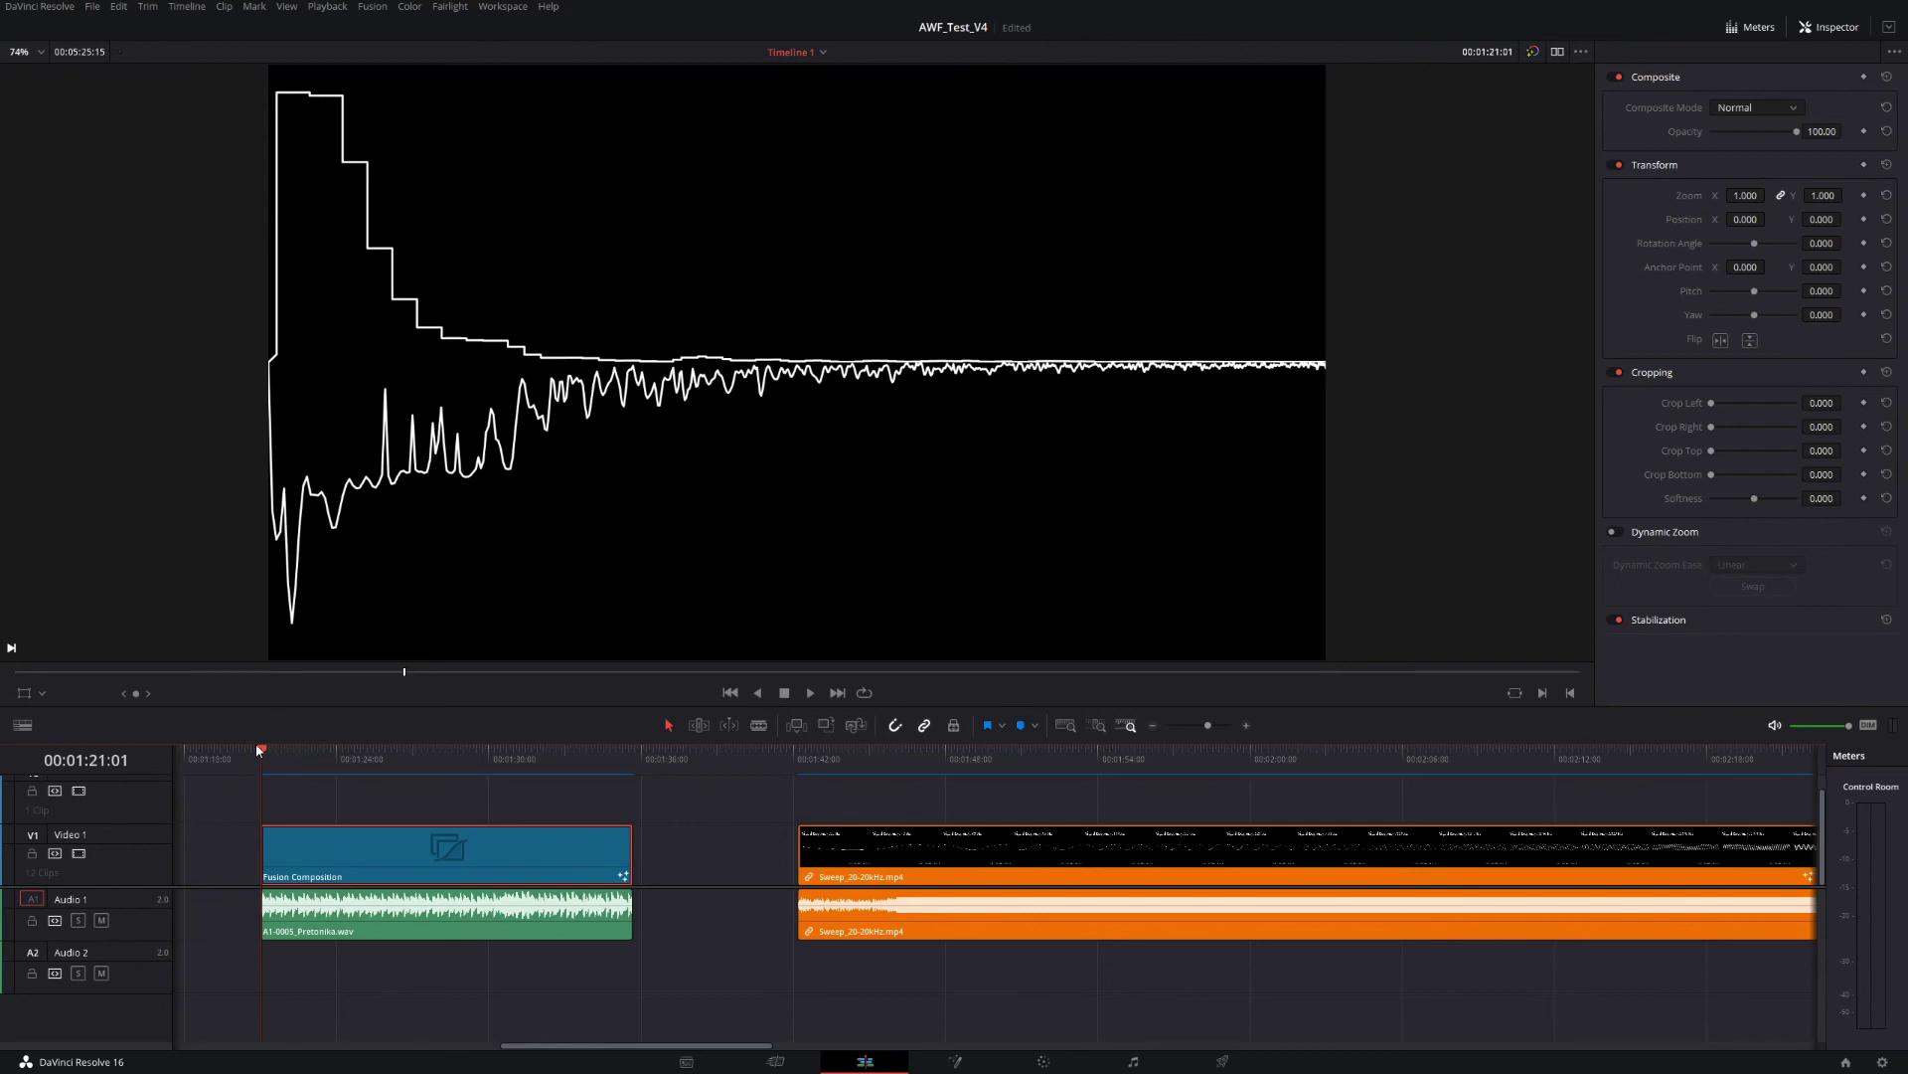
pyautogui.press('space')
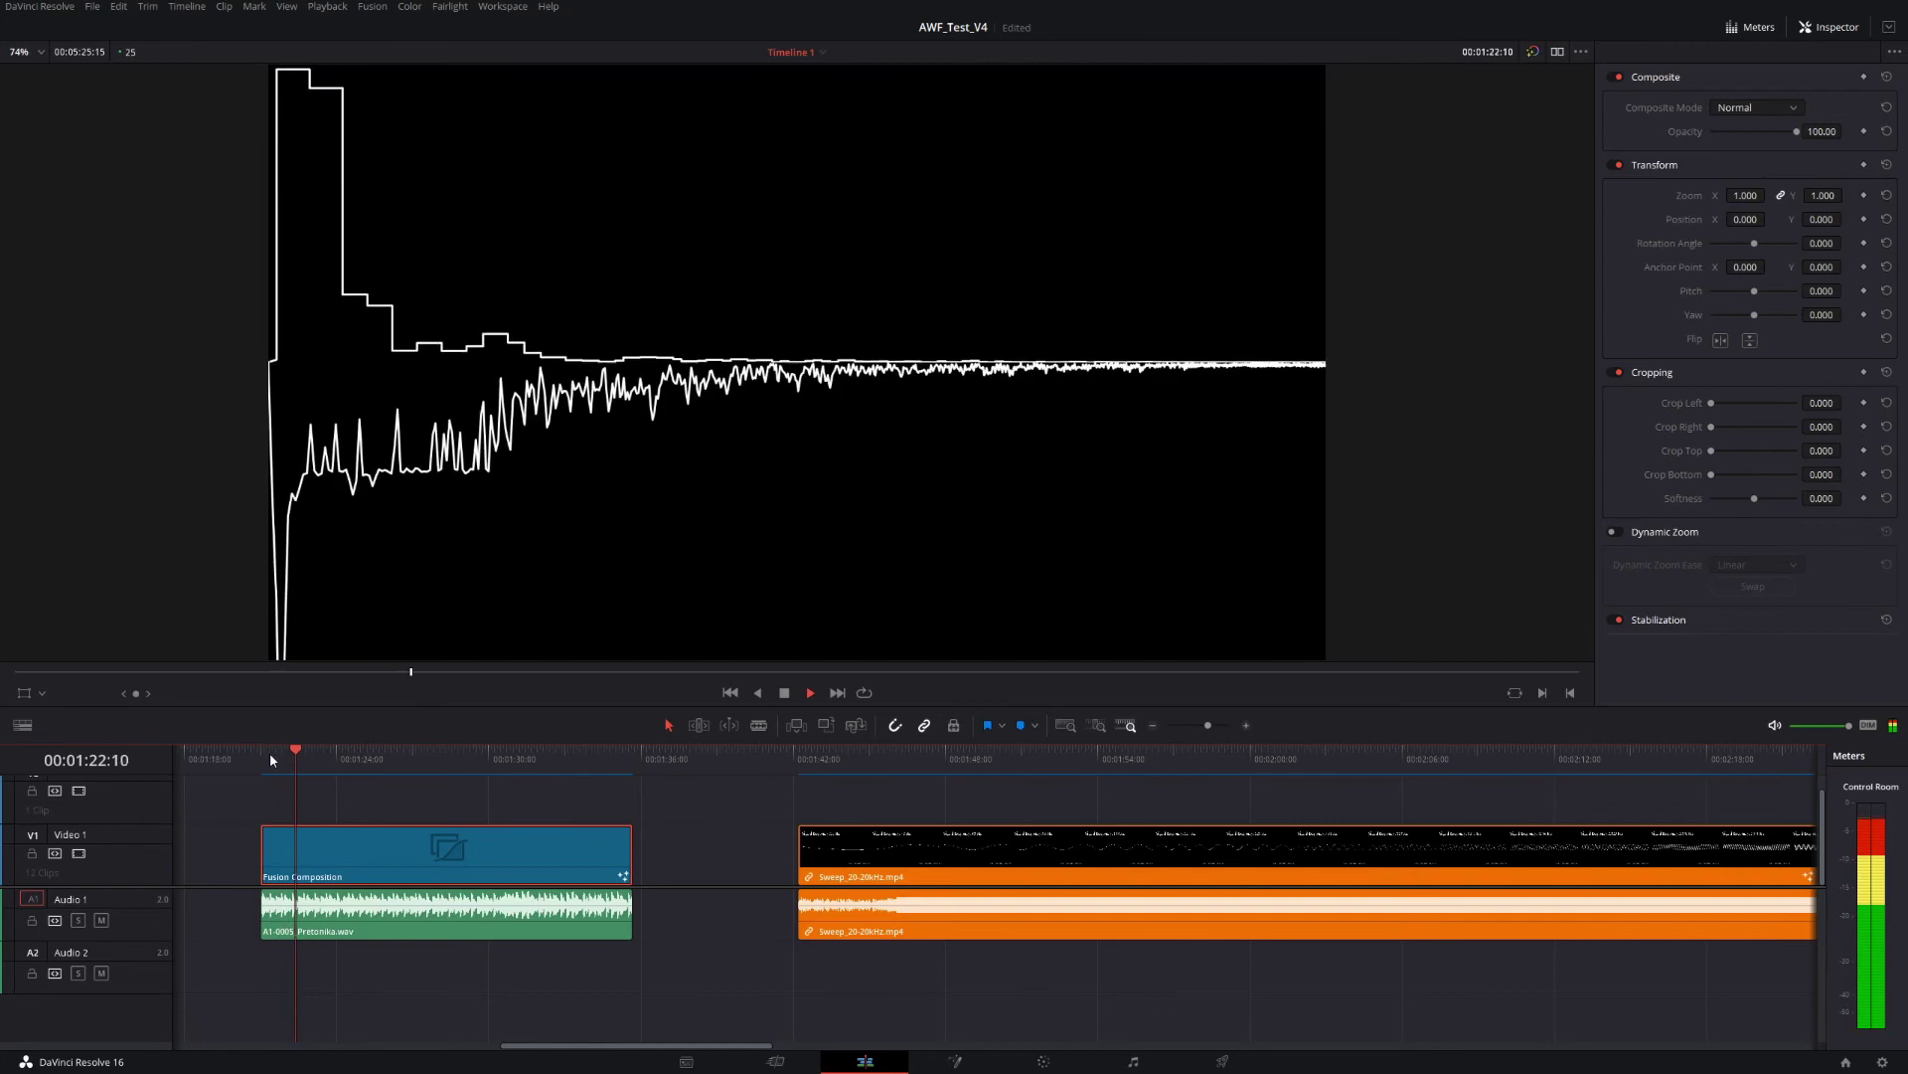